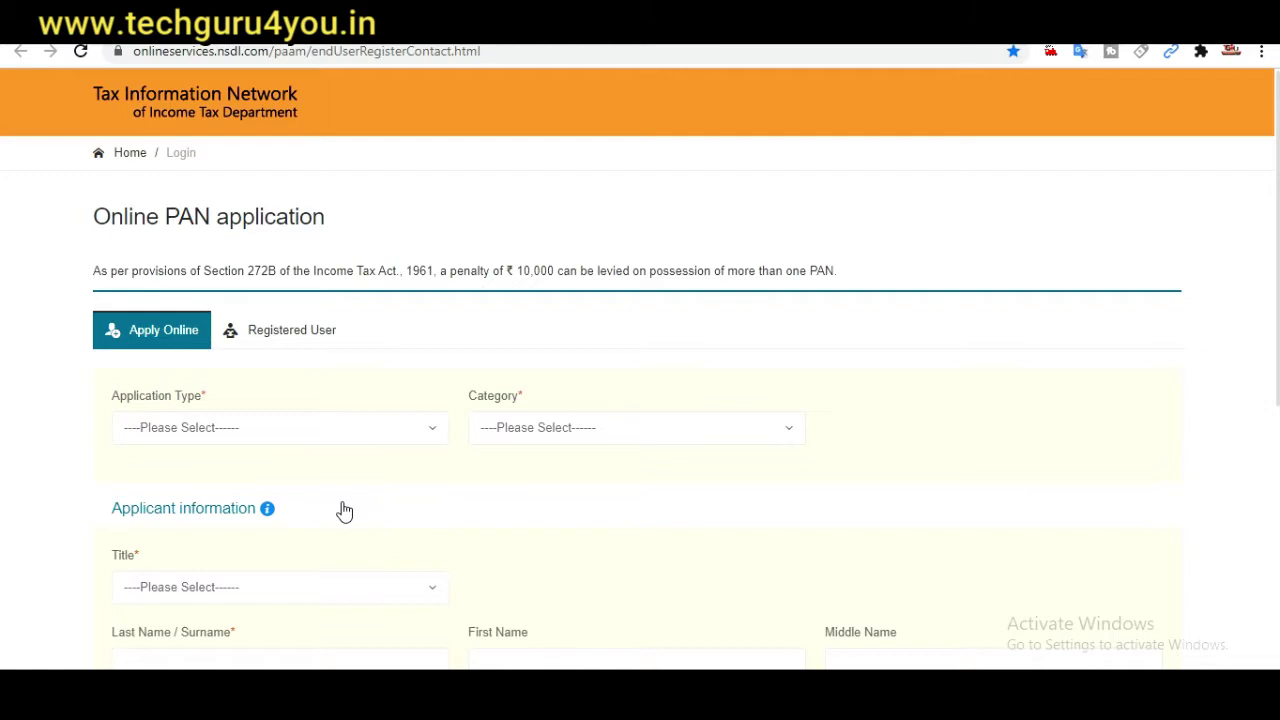
pyautogui.click(286, 338)
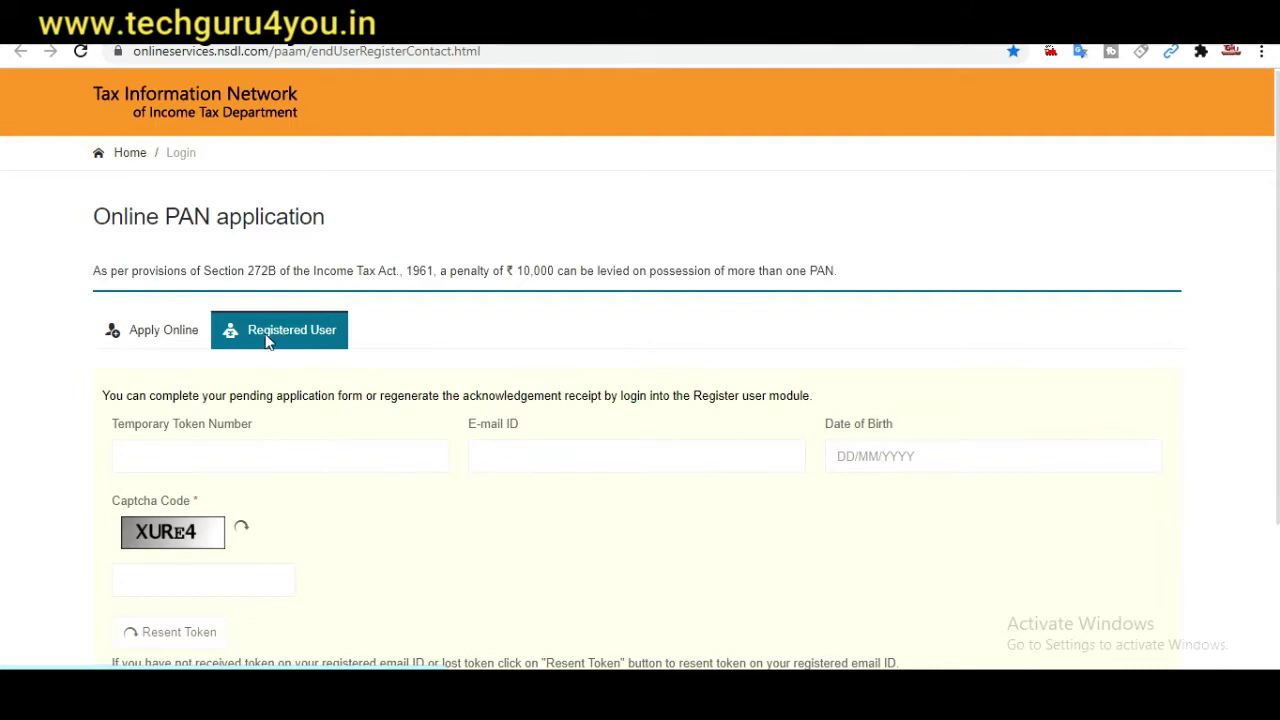
pyautogui.click(215, 457)
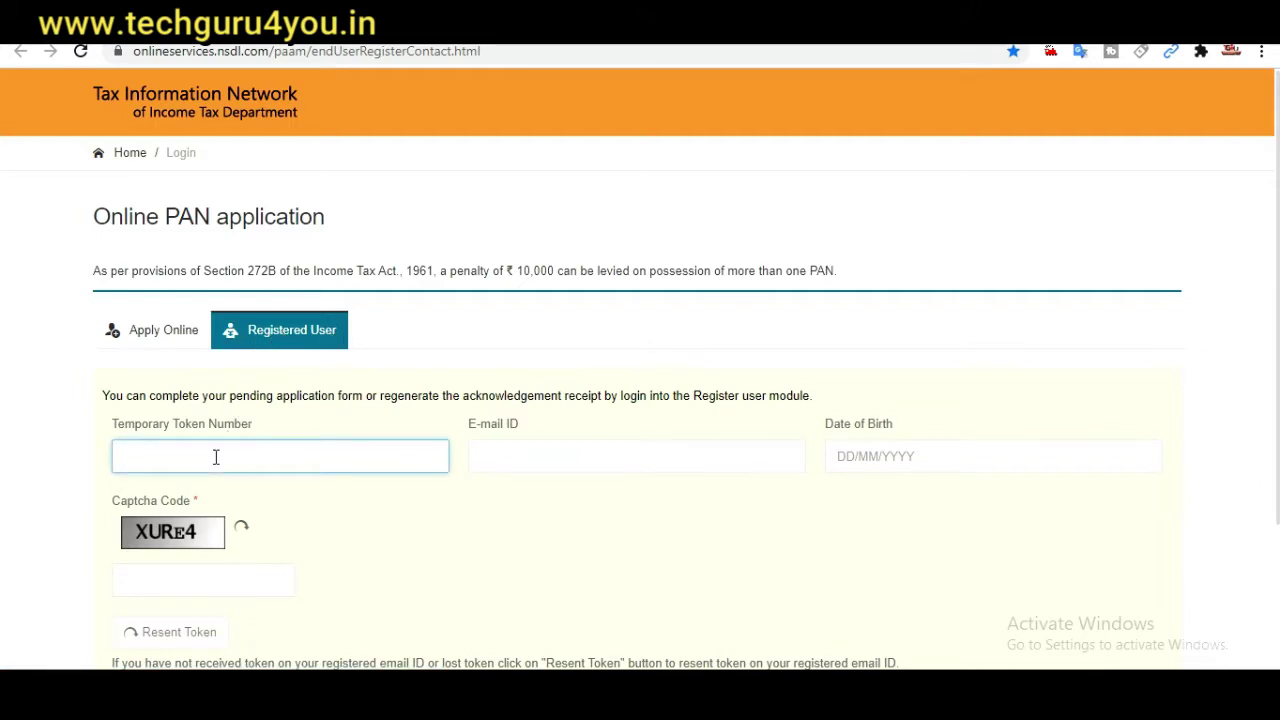
pyautogui.click(501, 455)
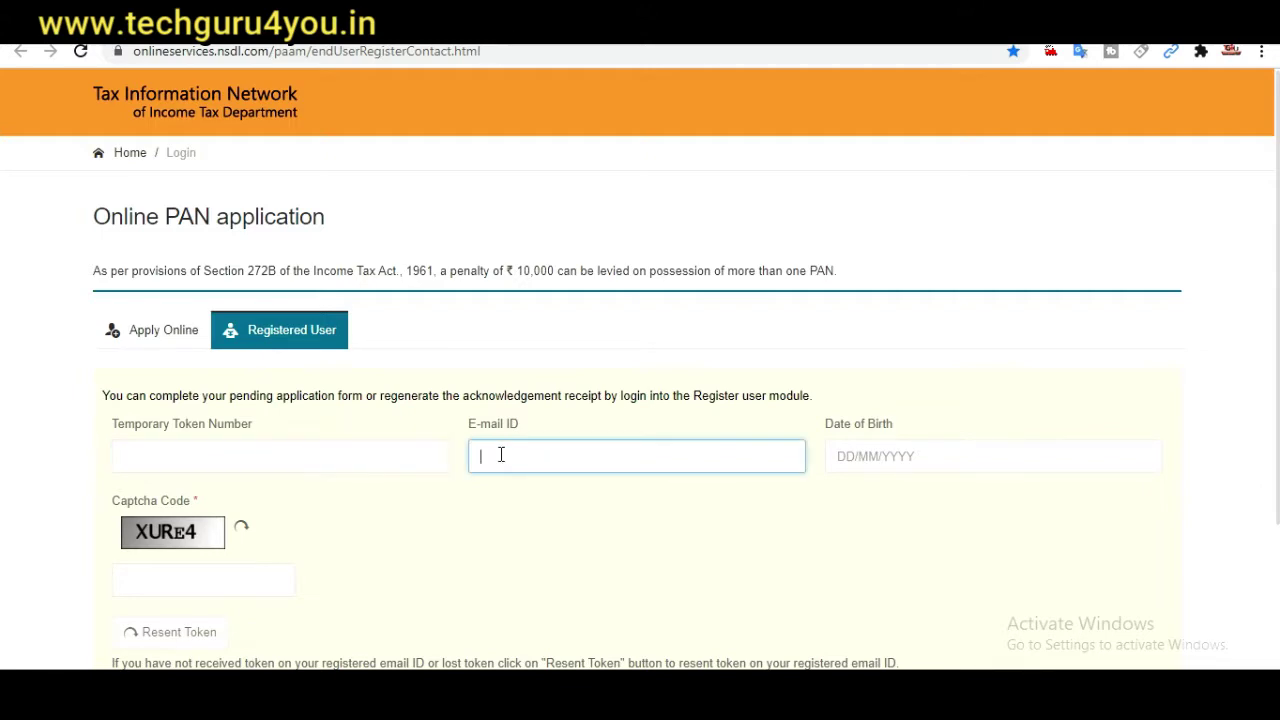
pyautogui.click(846, 459)
pyautogui.click(457, 528)
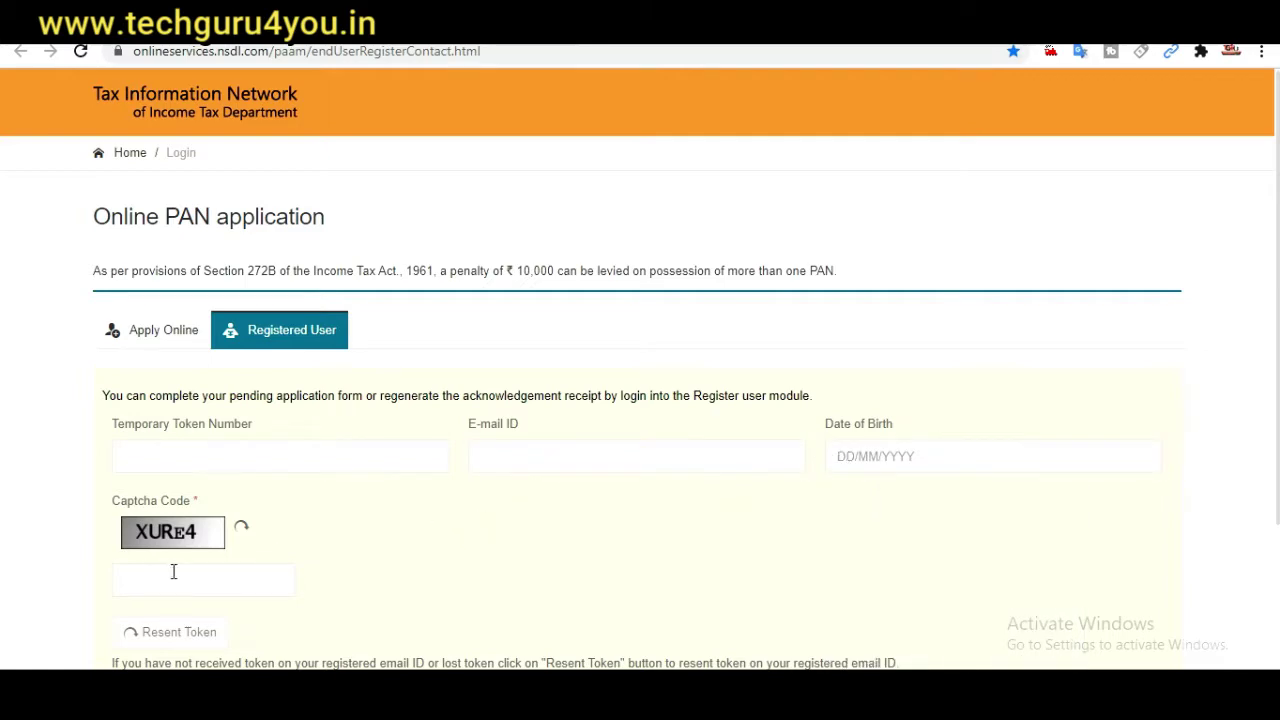
pyautogui.scroll(-1, 174, 571)
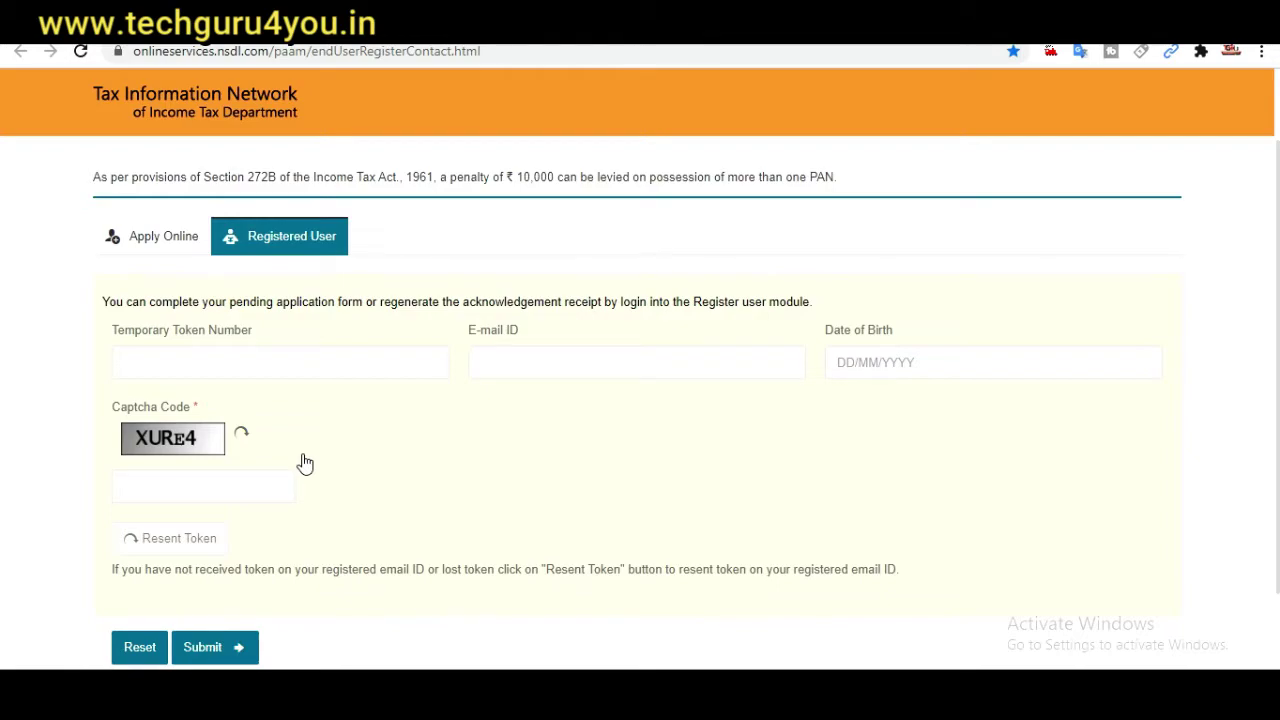
pyautogui.click(152, 250)
pyautogui.scroll(-4, 566, 450)
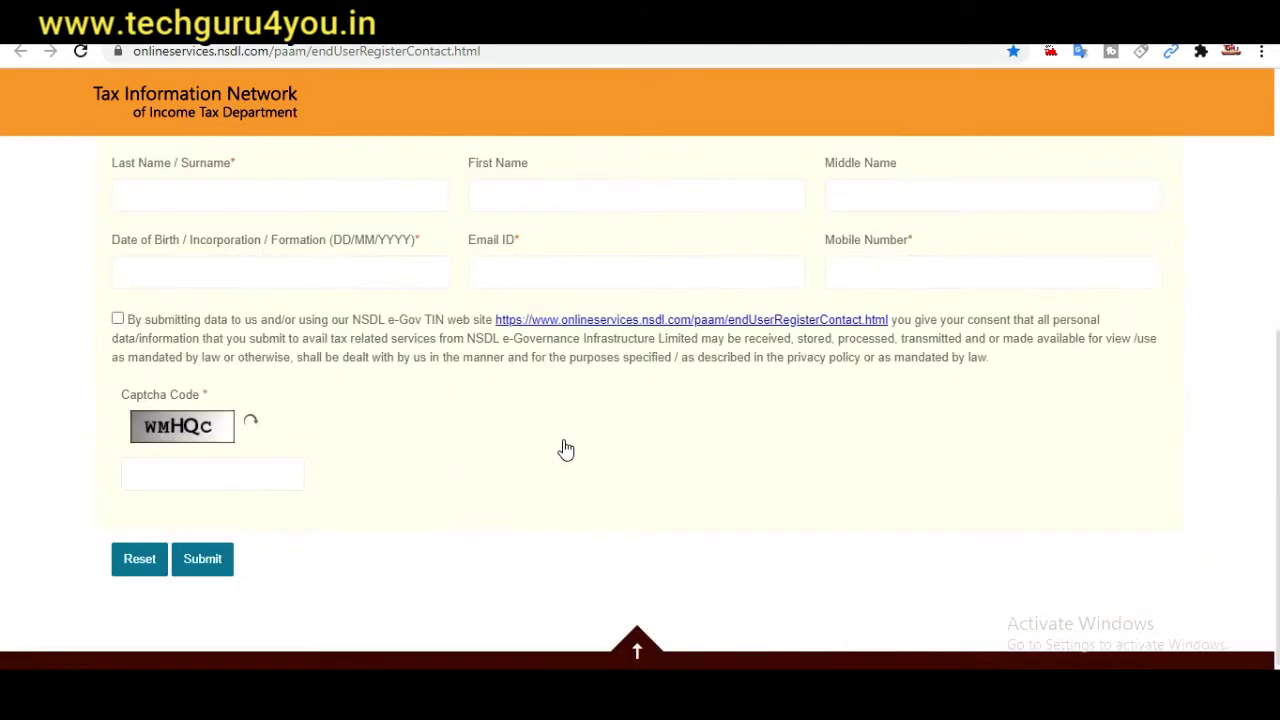
pyautogui.scroll(5, 566, 450)
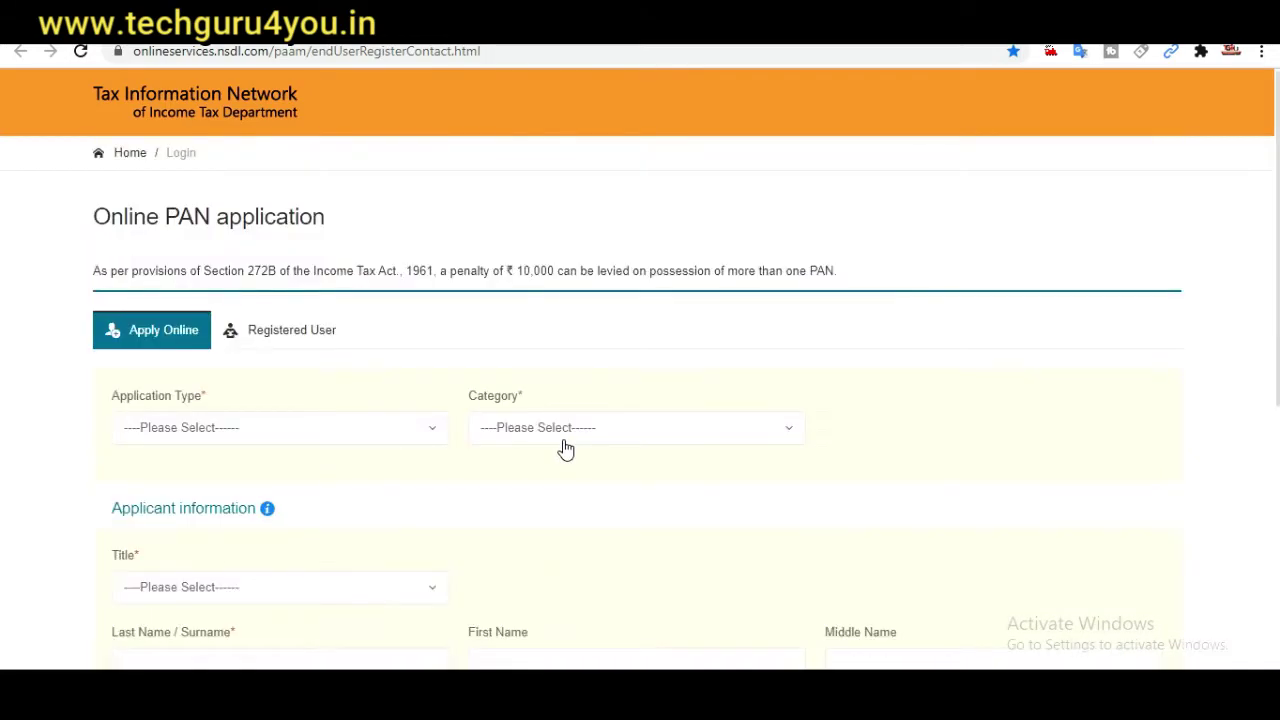
pyautogui.scroll(-5, 331, 314)
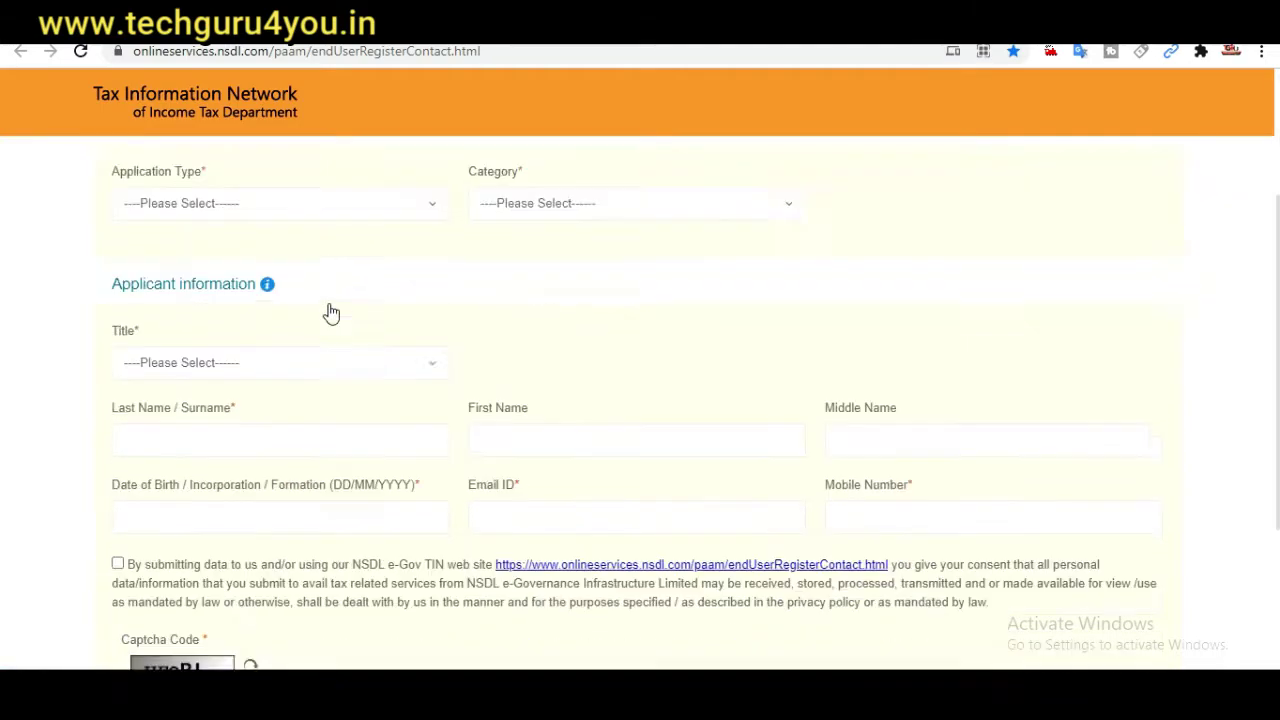
pyautogui.scroll(4, 331, 314)
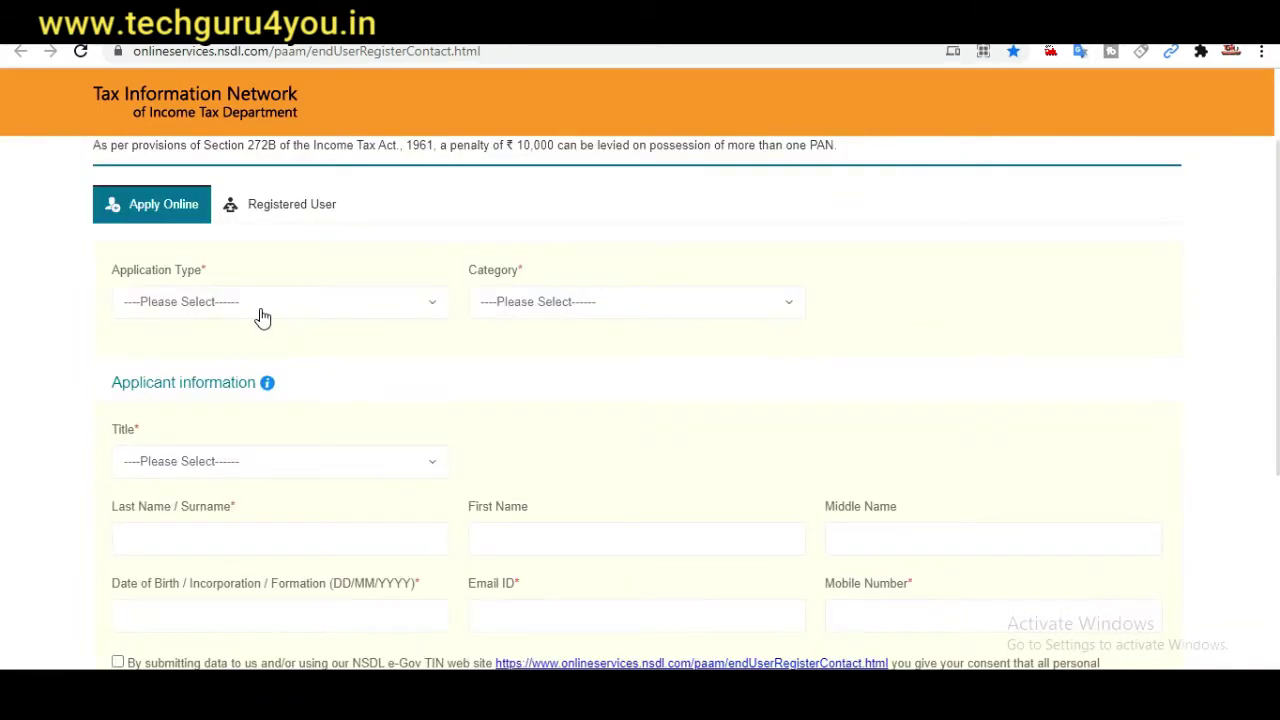
# Step: Choose New PAN - Indian Citizen (Form 49A), category INDIVIDUAL, title Shri, and enter the applicant's name
pyautogui.click(179, 312)
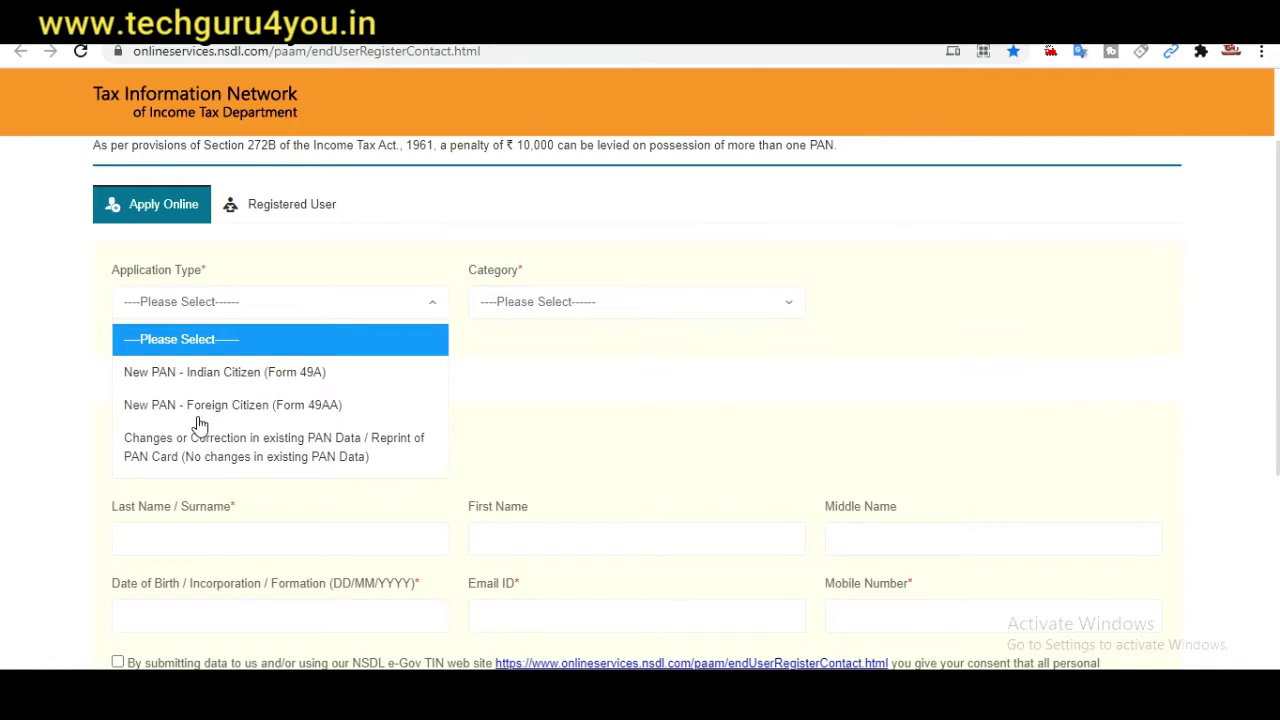
pyautogui.click(242, 376)
pyautogui.click(546, 303)
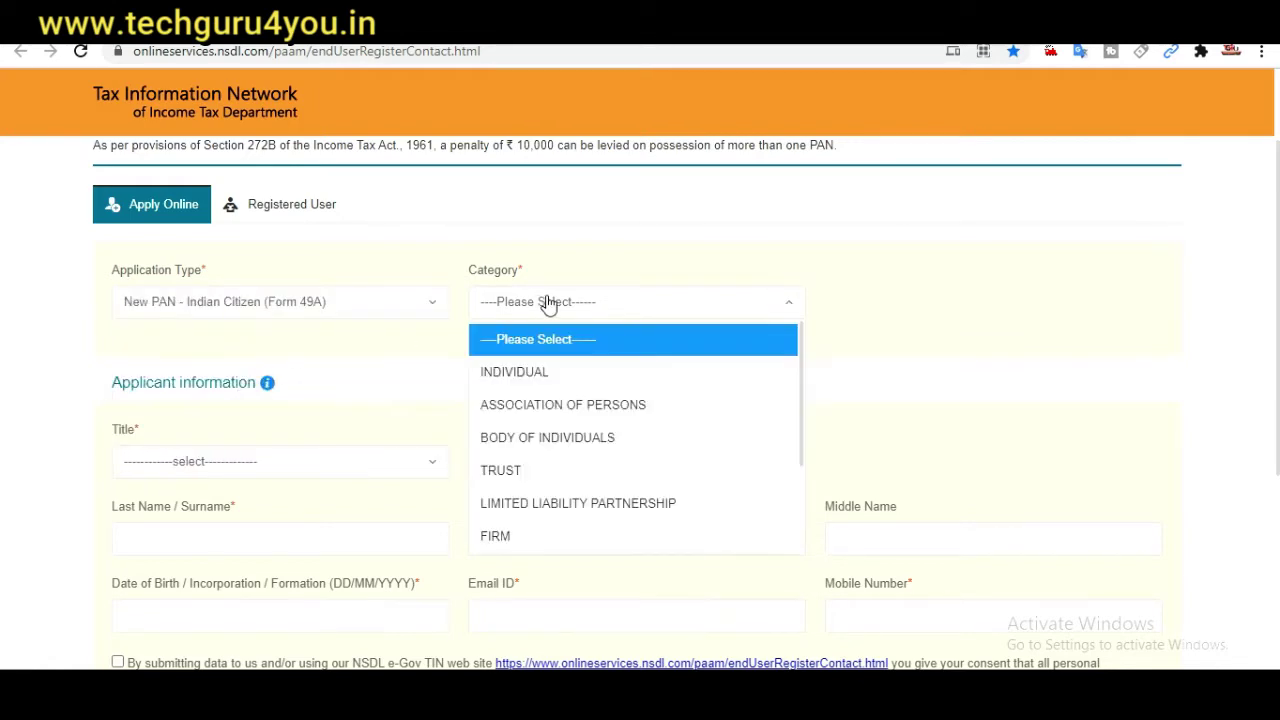
pyautogui.click(530, 384)
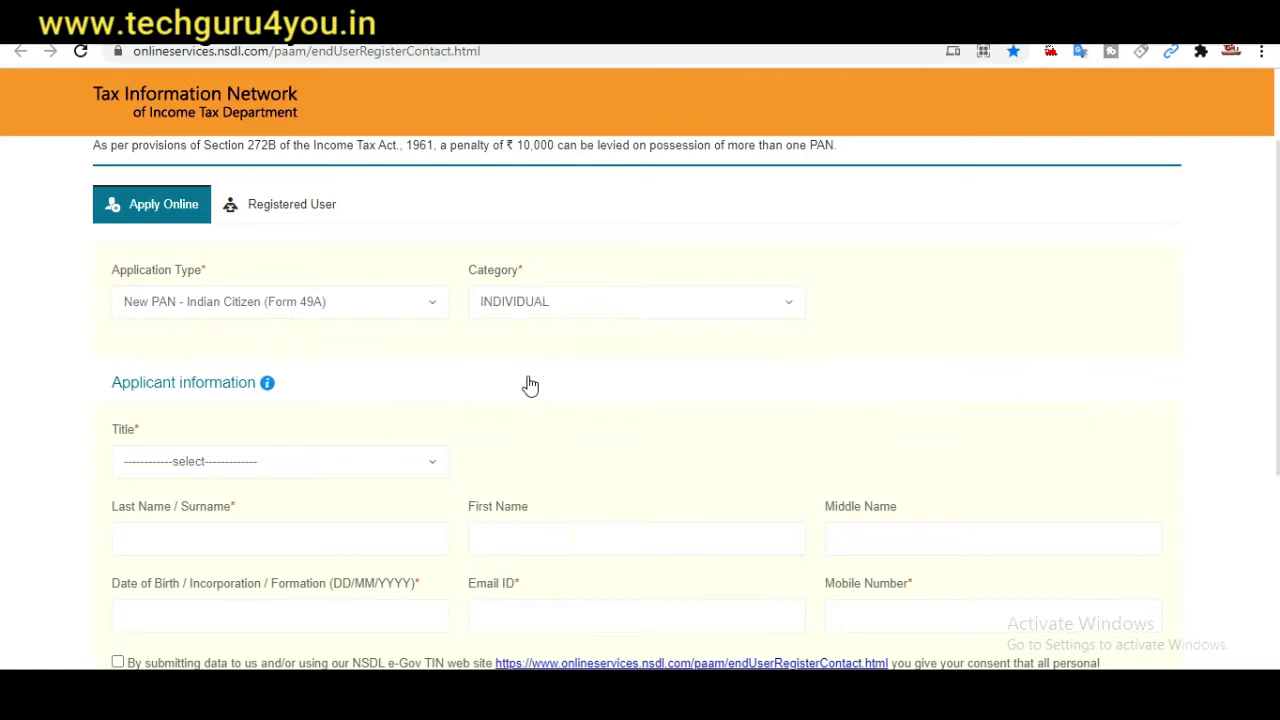
pyautogui.click(207, 472)
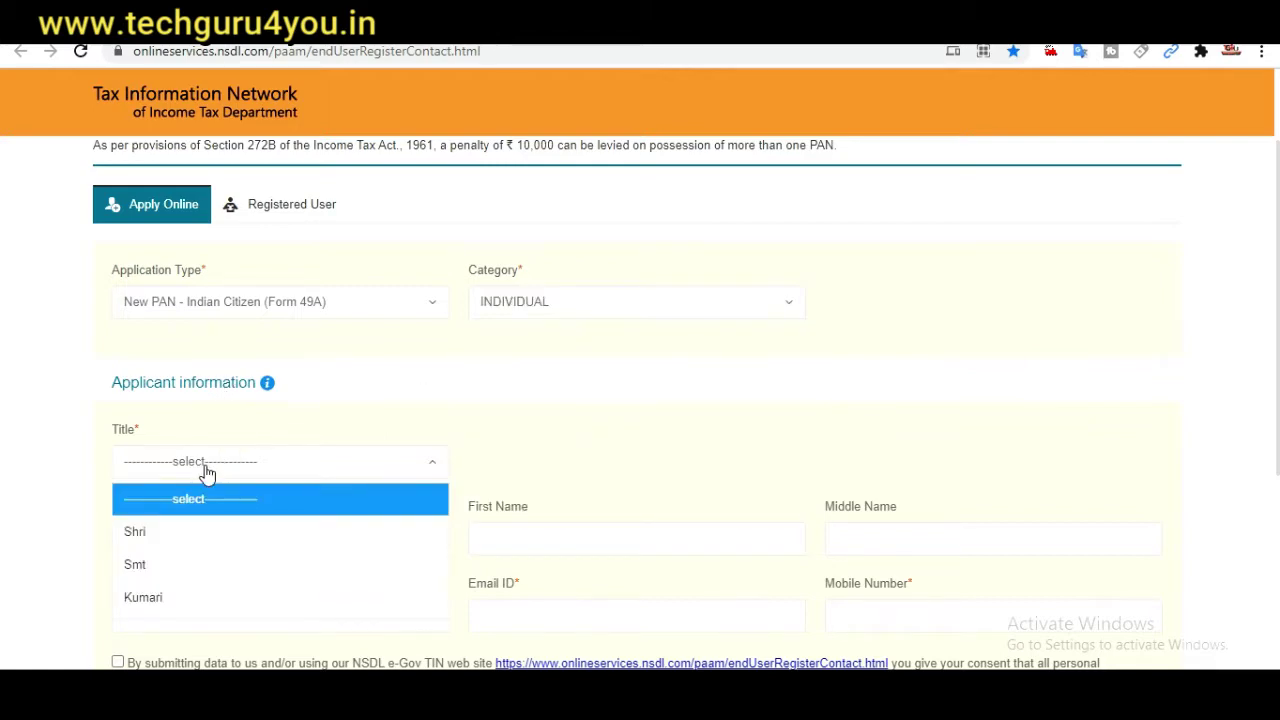
pyautogui.click(140, 532)
pyautogui.click(202, 534)
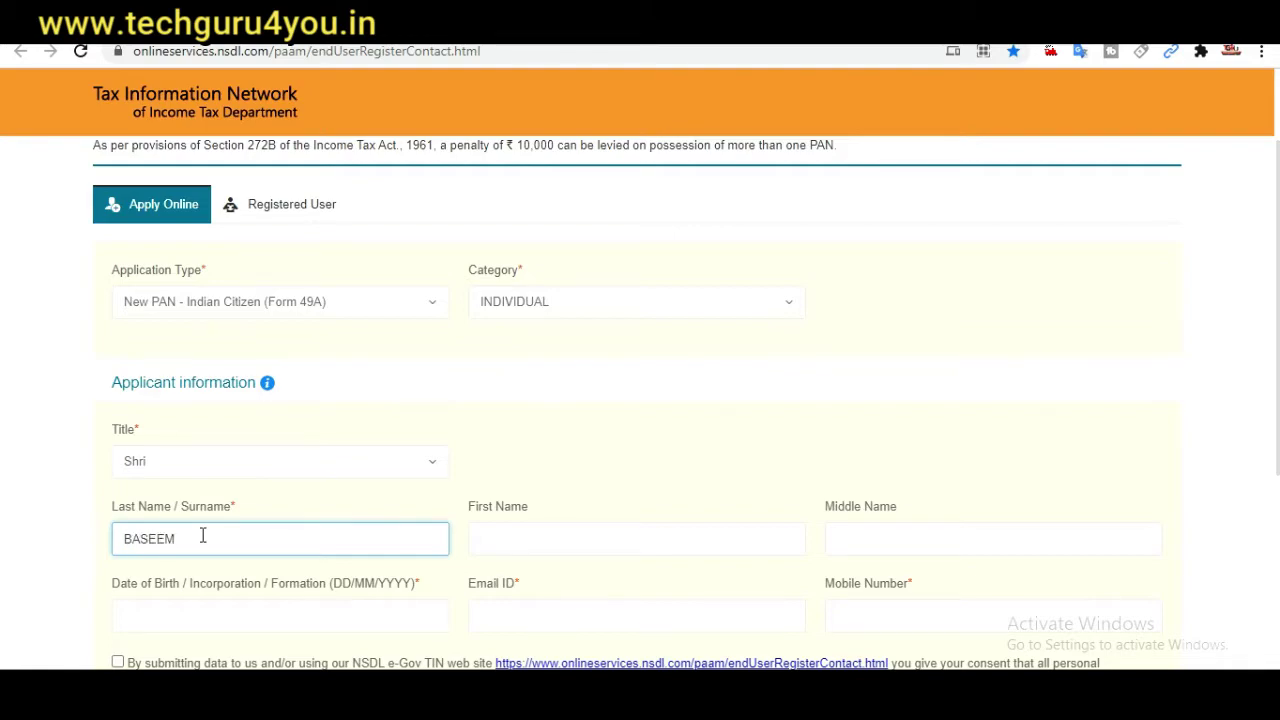
pyautogui.press('Tab')
pyautogui.press('Tab')
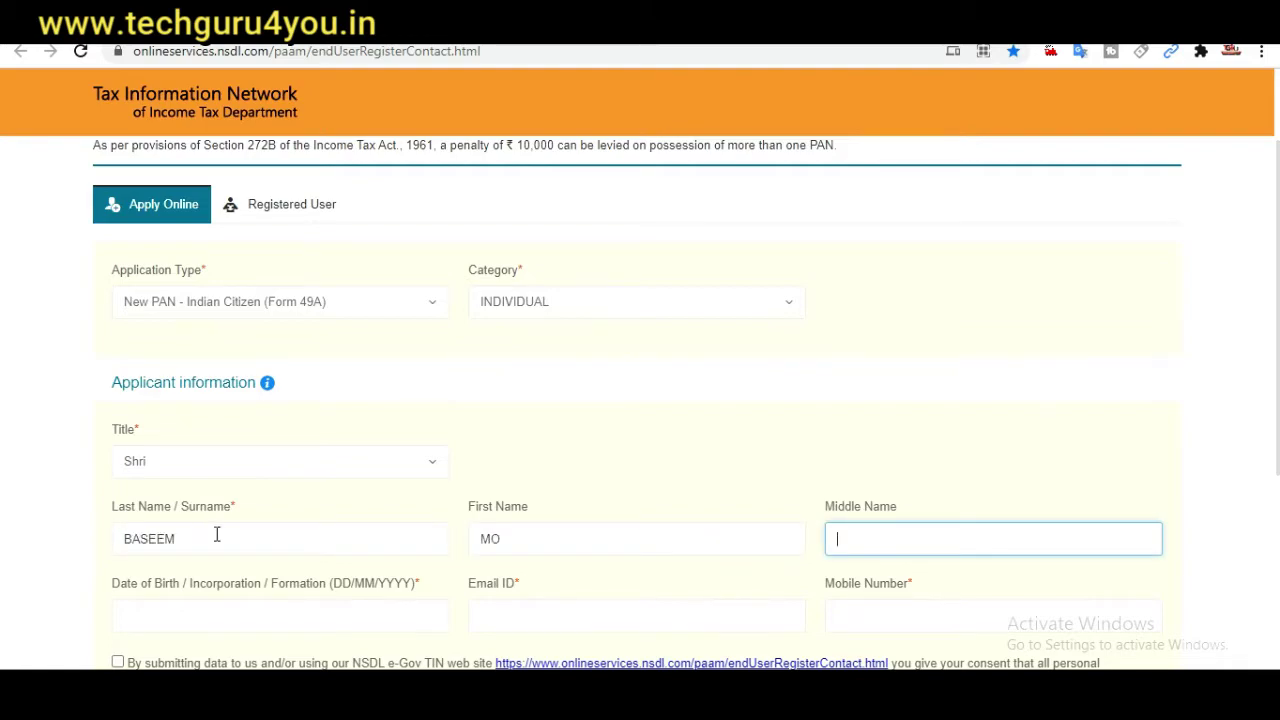
pyautogui.scroll(-2, 280, 542)
pyautogui.click(199, 429)
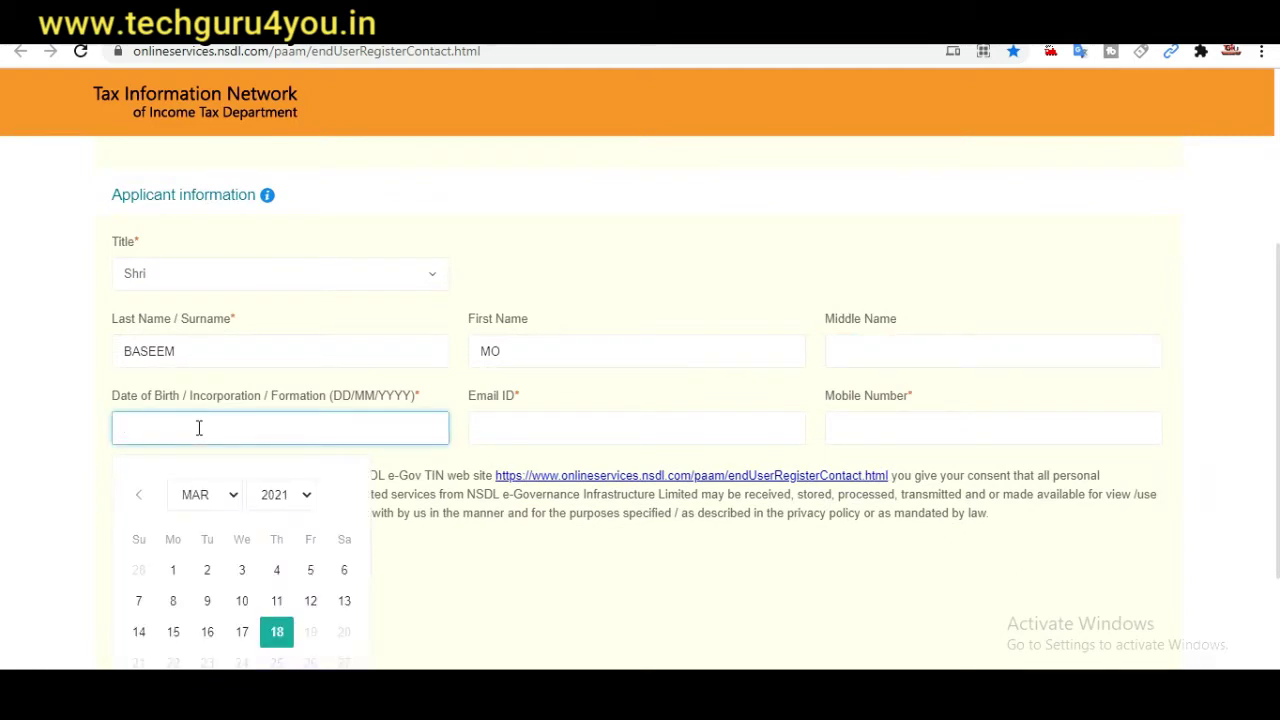
pyautogui.click(284, 494)
pyautogui.scroll(5, 277, 470)
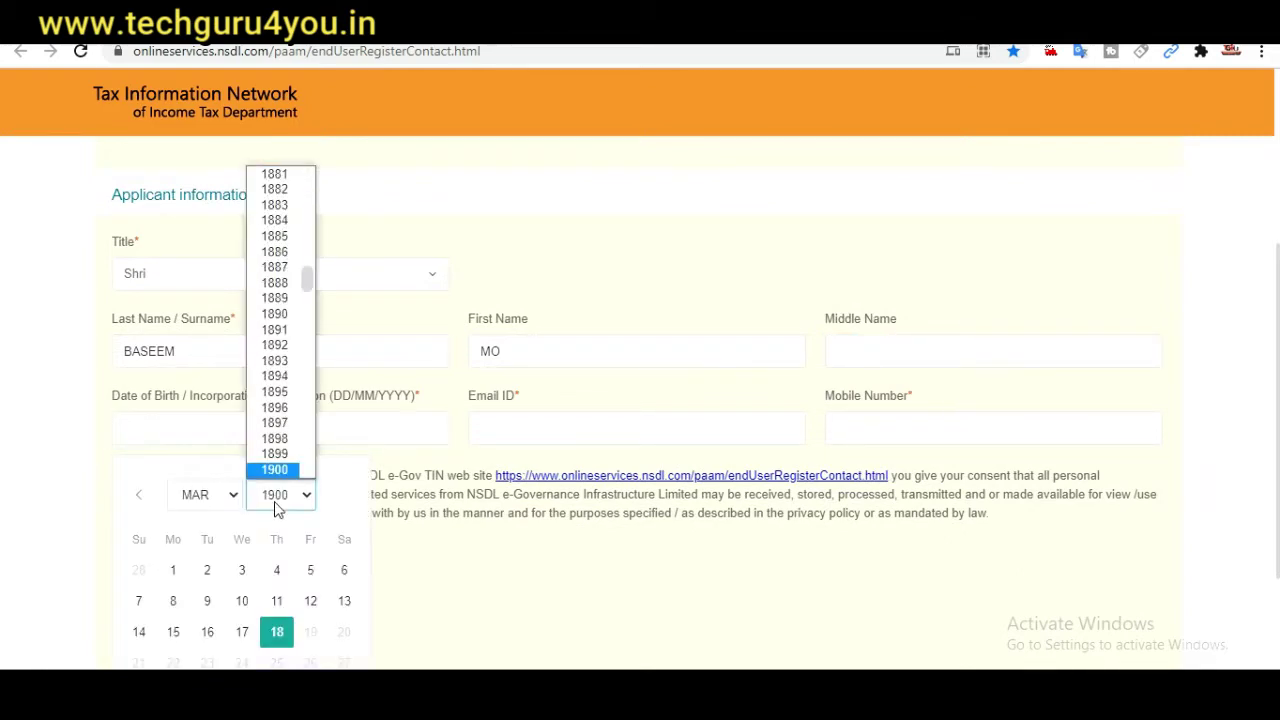
pyautogui.click(277, 466)
pyautogui.click(200, 494)
pyautogui.click(240, 298)
pyautogui.click(139, 632)
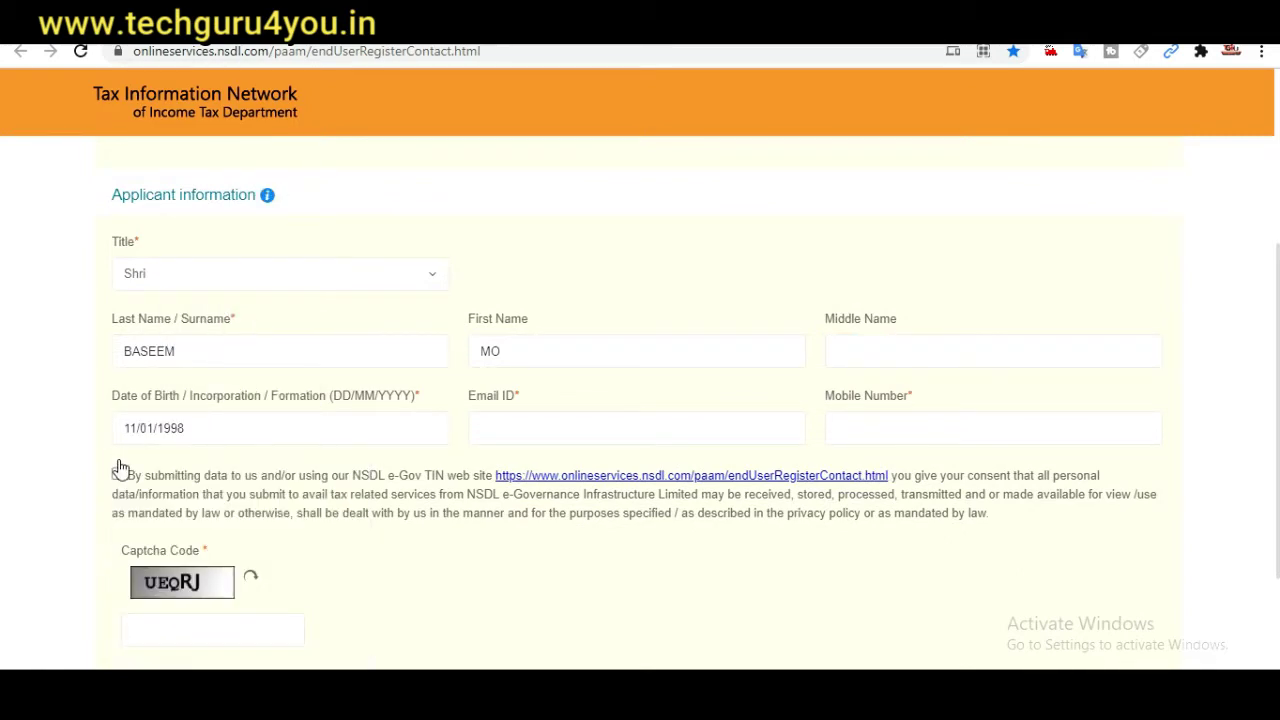
# Step: Fill in the applicant's e-mail and mobile number, tick consent, enter the captcha, and submit
pyautogui.click(525, 429)
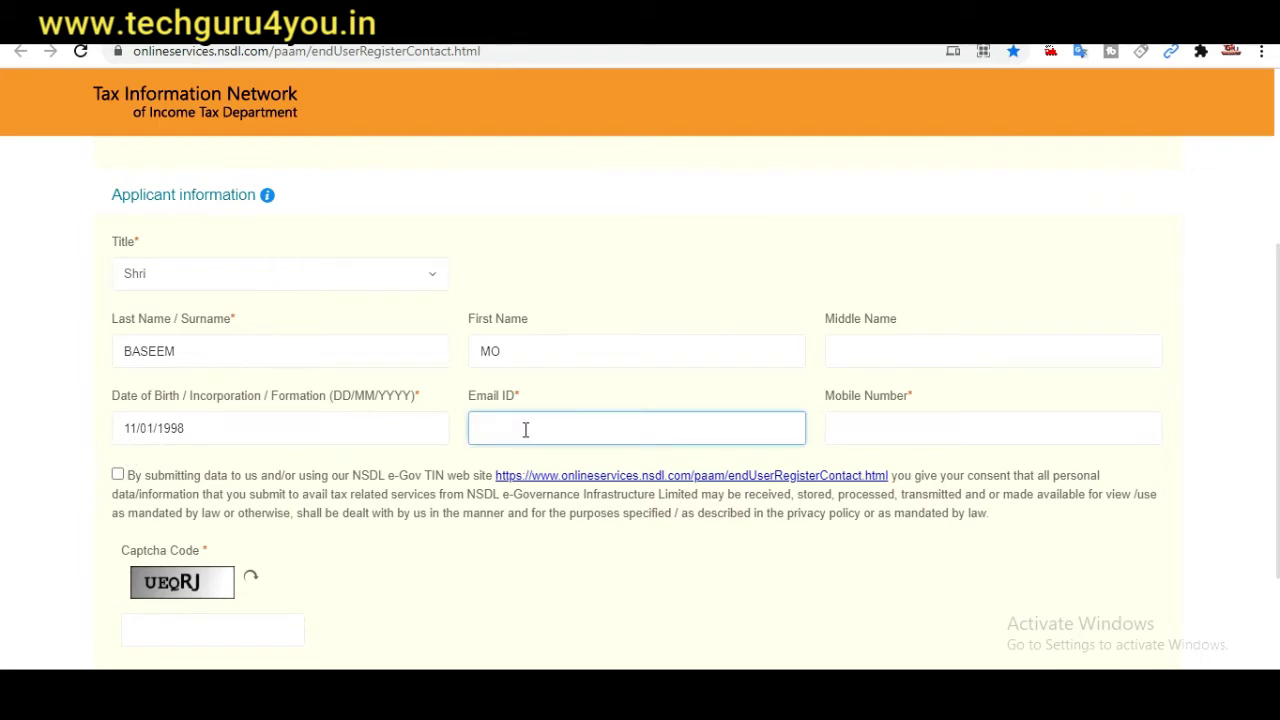
pyautogui.click(880, 436)
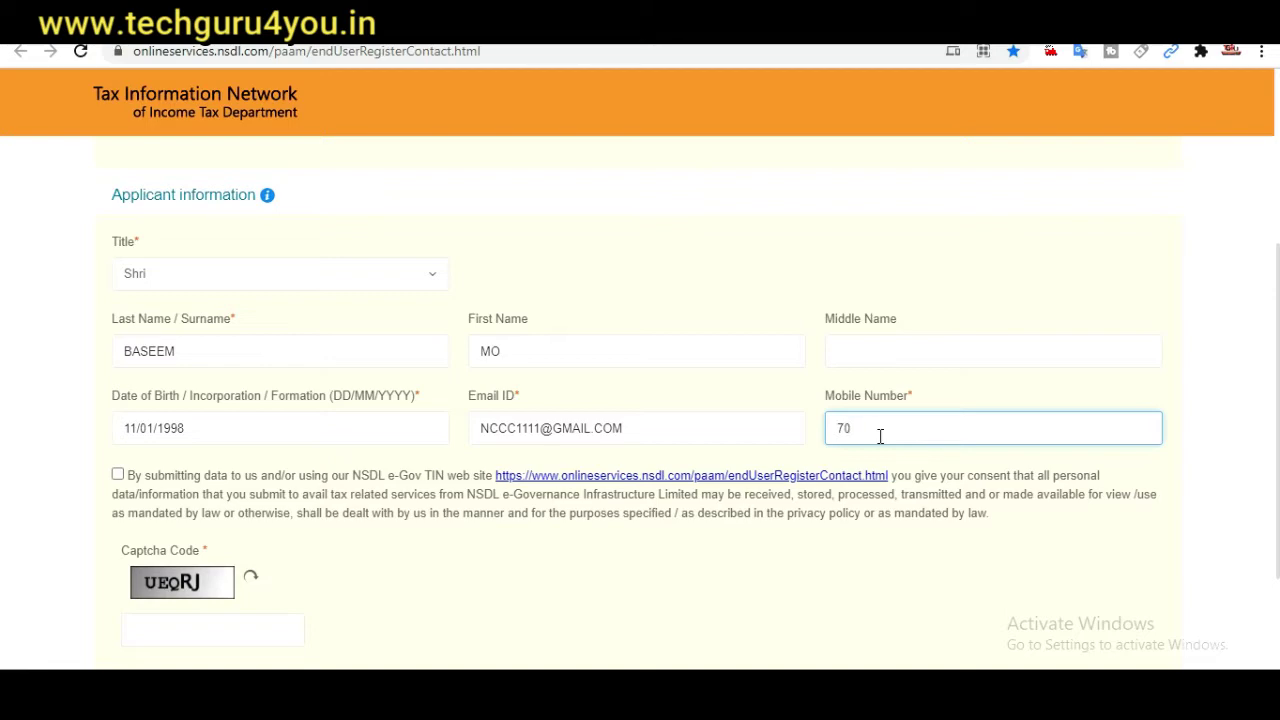
pyautogui.write('7067')
pyautogui.click(117, 474)
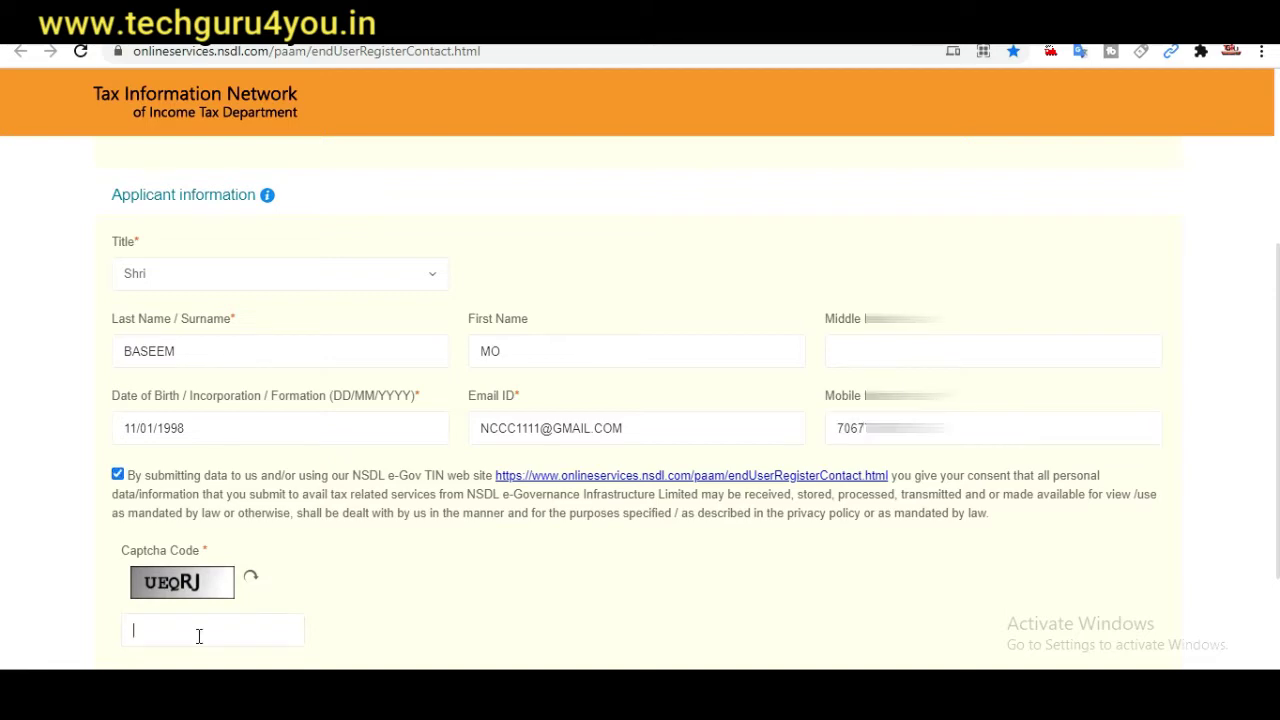
pyautogui.click(199, 636)
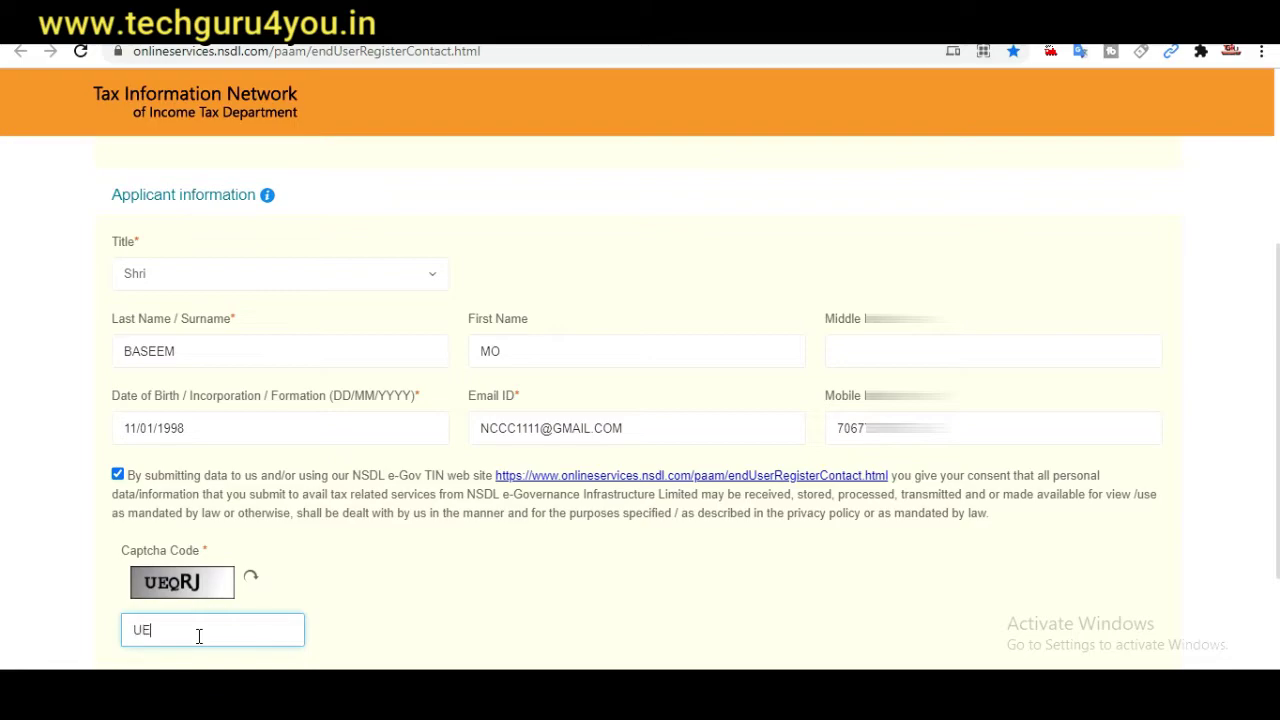
pyautogui.scroll(-2, 366, 594)
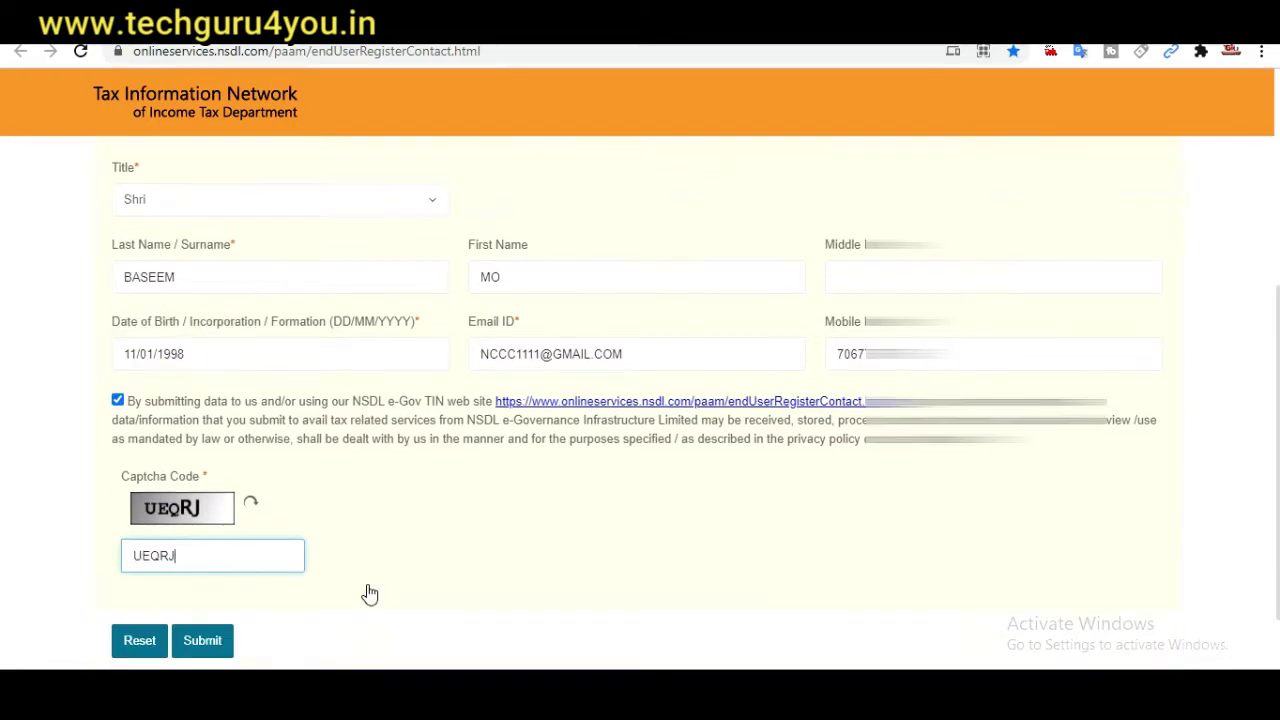
pyautogui.click(200, 527)
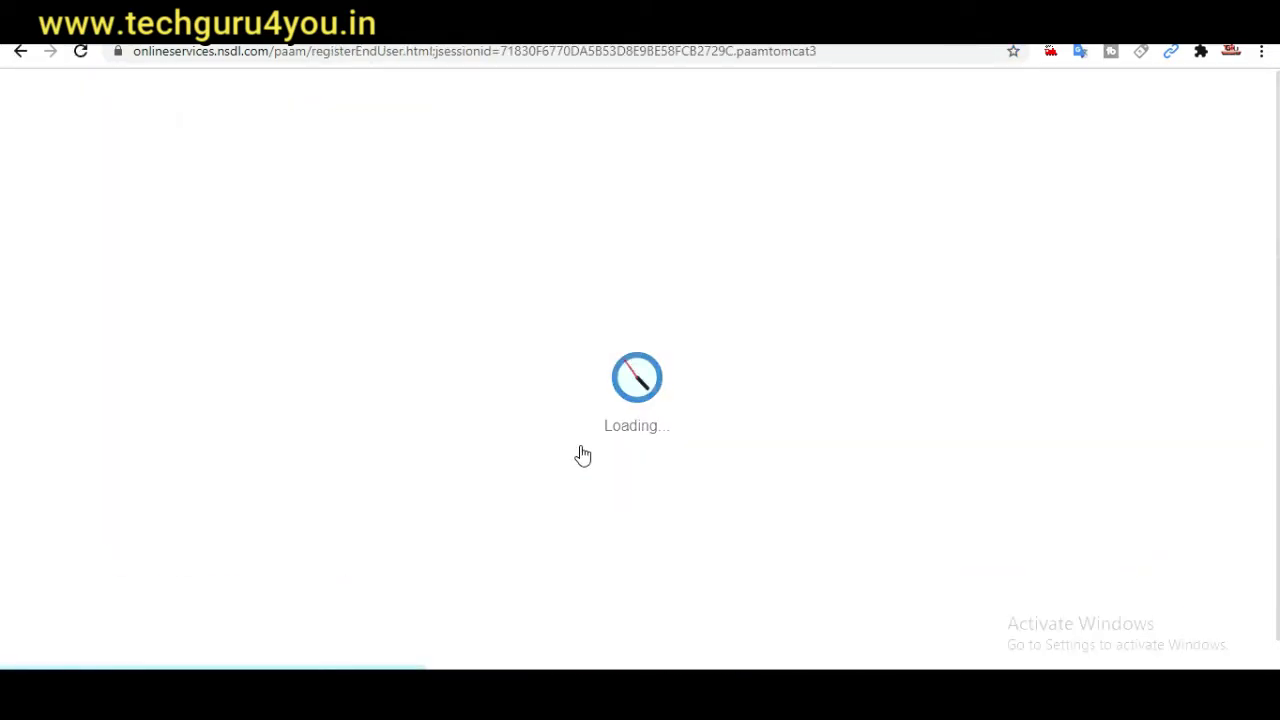
# Step: Copy the issued temporary token number, then continue to the full PAN application form
pyautogui.scroll(-1, 585, 481)
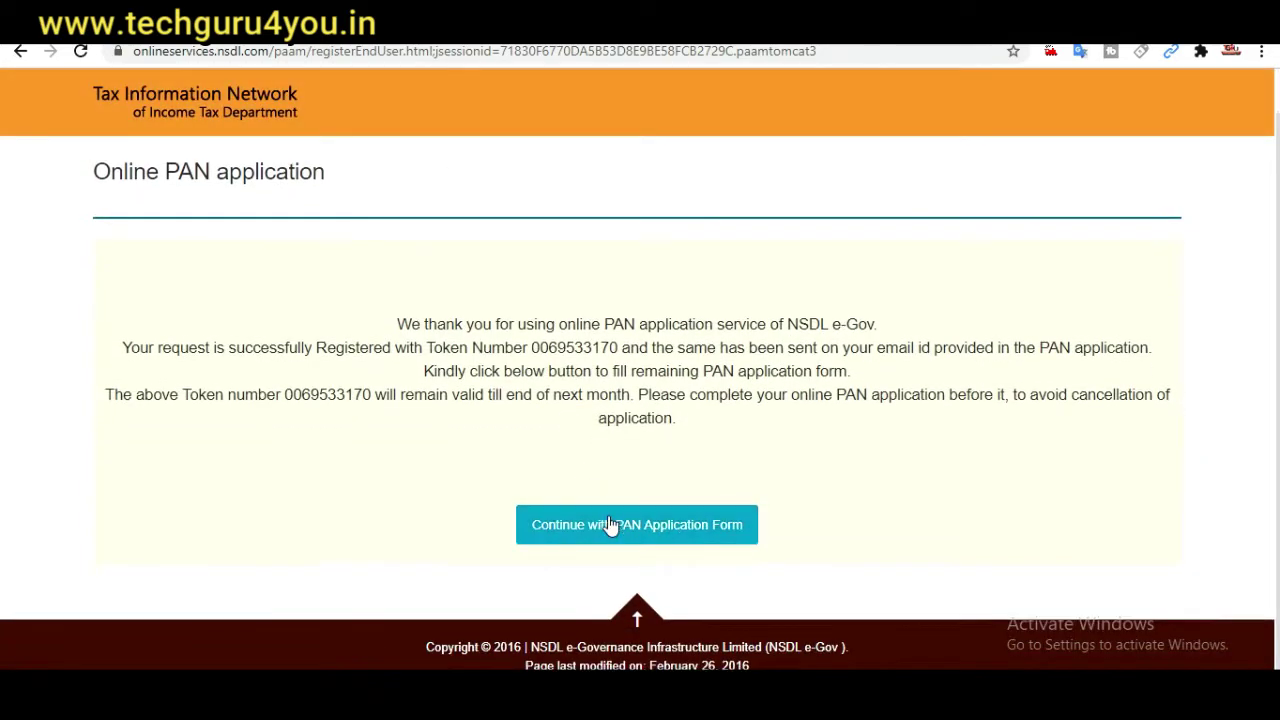
pyautogui.moveTo(291, 400); pyautogui.dragTo(376, 408)
pyautogui.hotkey('ctrl', 'c')
pyautogui.hotkey('ctrl', 't')
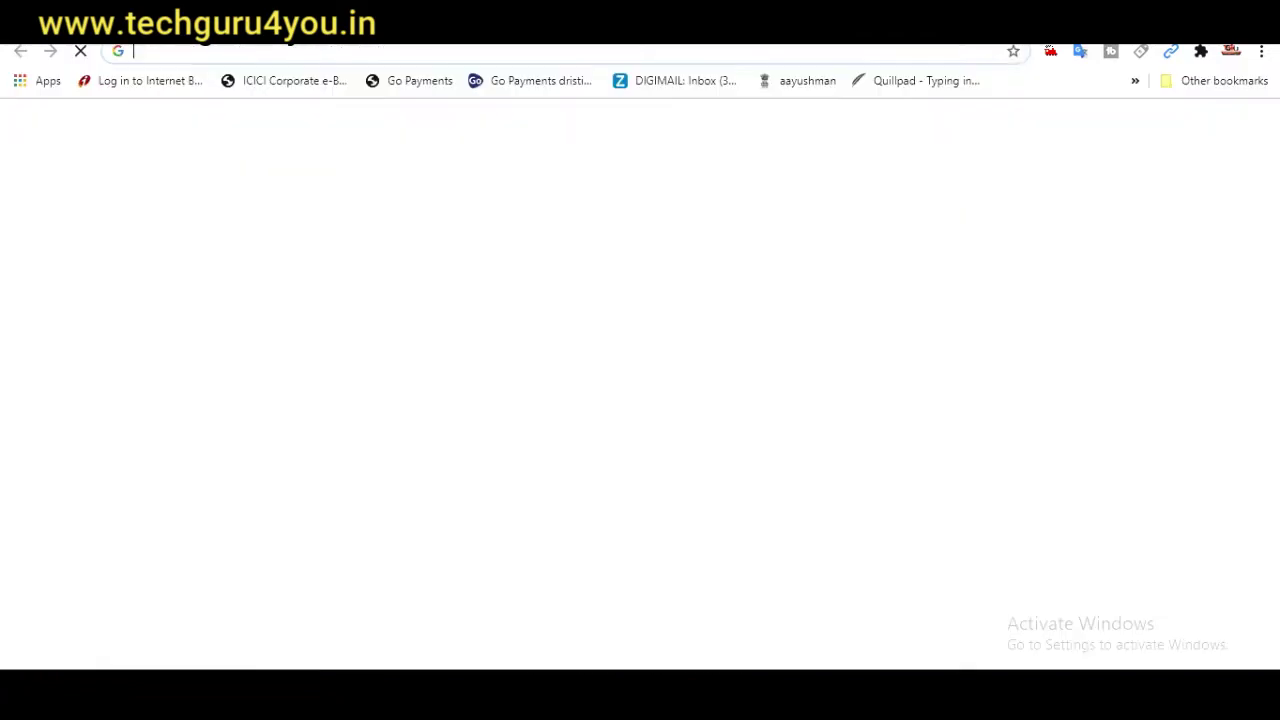
pyautogui.hotkey('ctrl', 'v')
pyautogui.hotkey('ctrl', 'w')
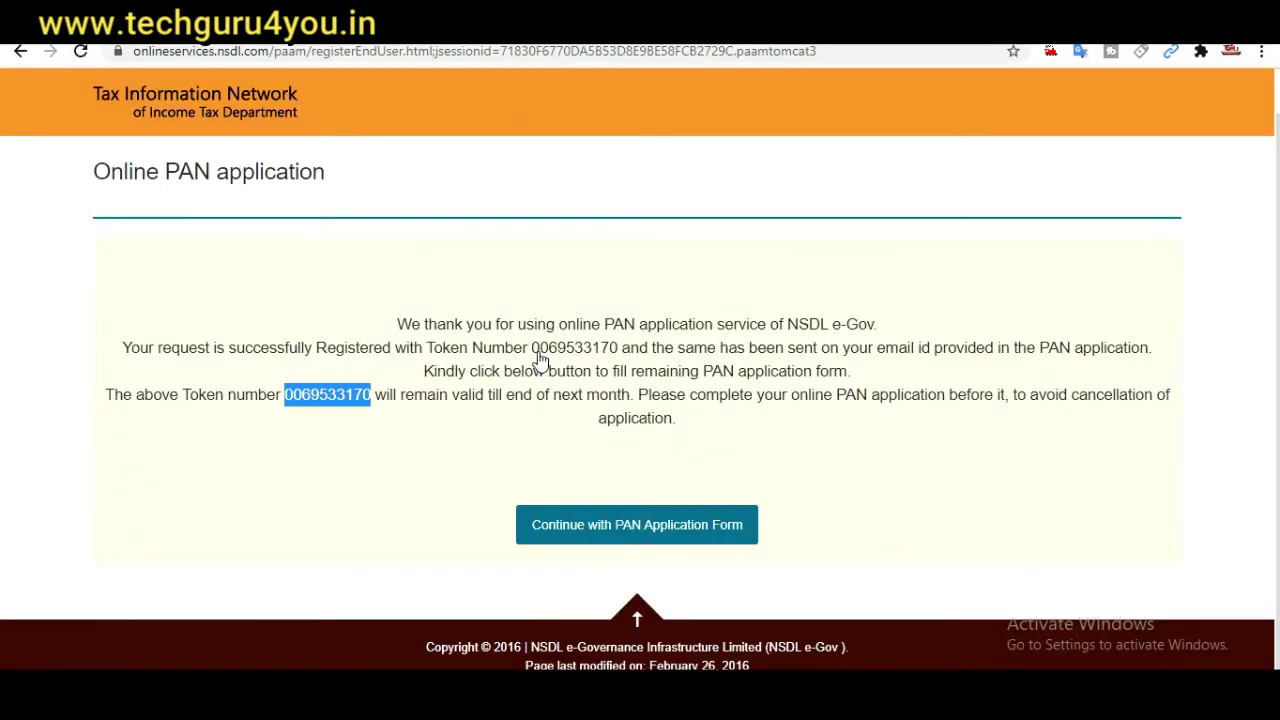
pyautogui.click(650, 528)
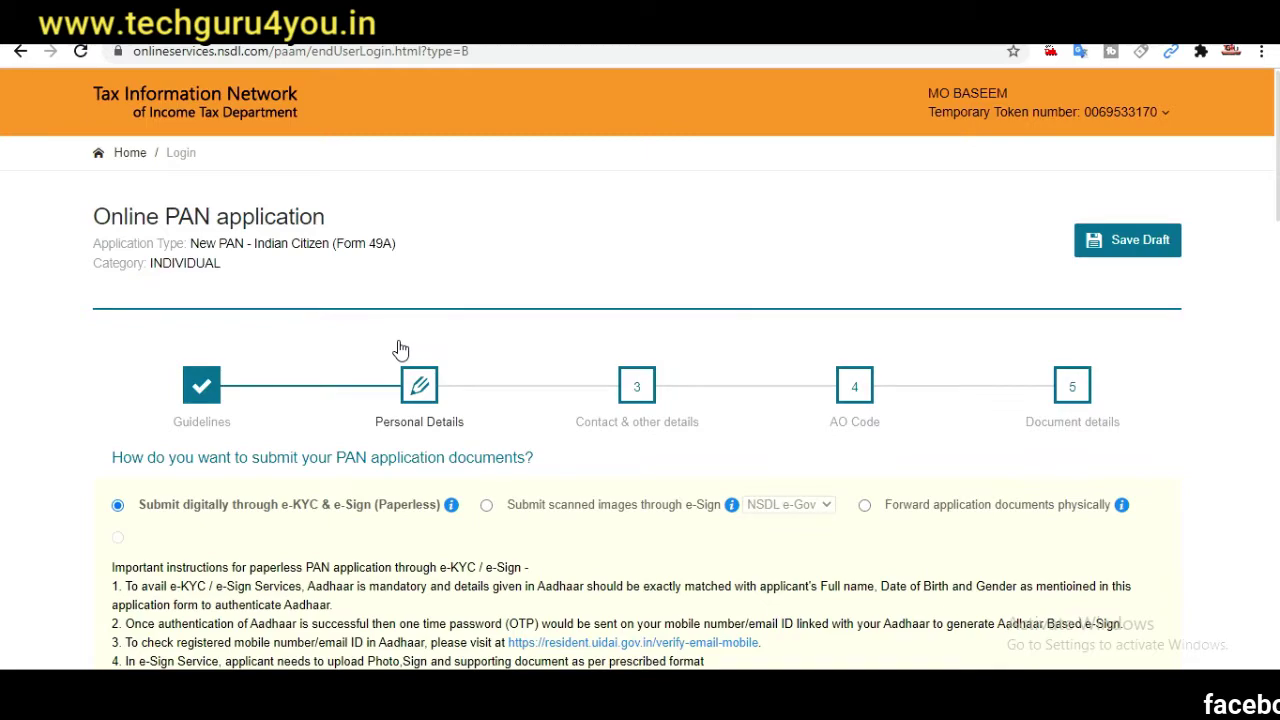
# Step: Enter the Aadhaar last four digits and choose Yes to printing the Aadhaar photograph
pyautogui.scroll(-2, 400, 349)
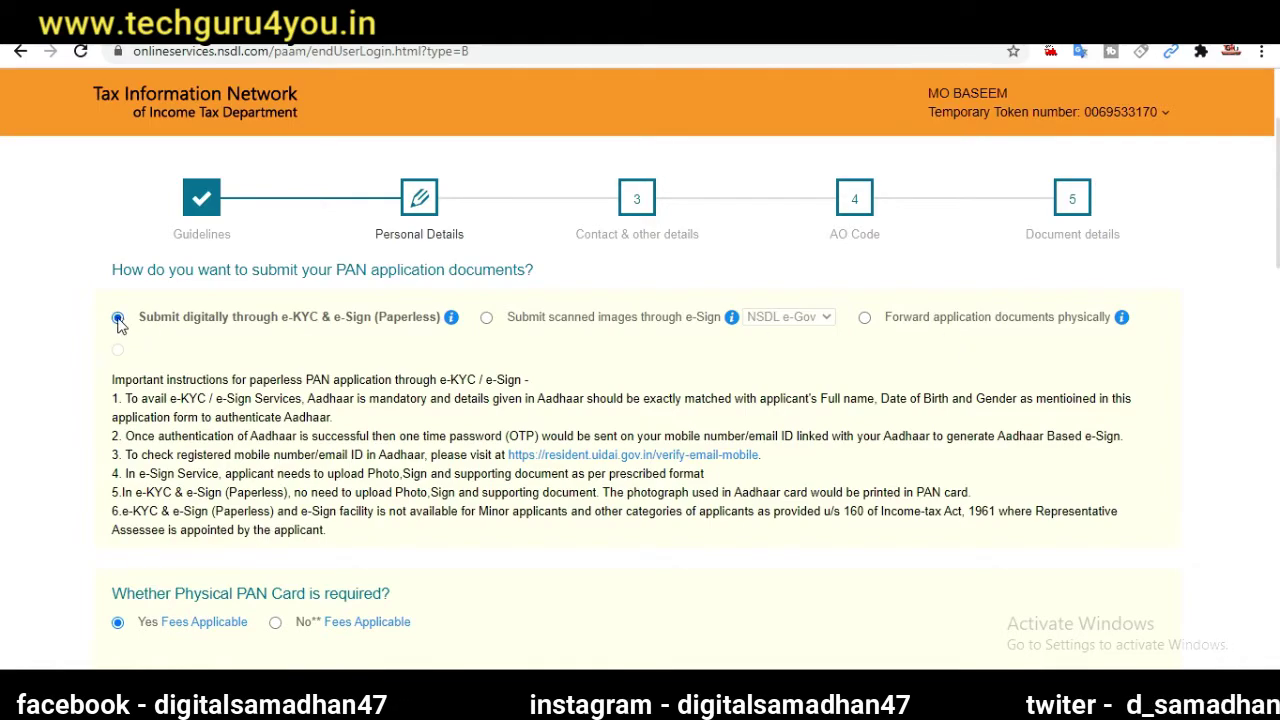
pyautogui.scroll(-2, 285, 344)
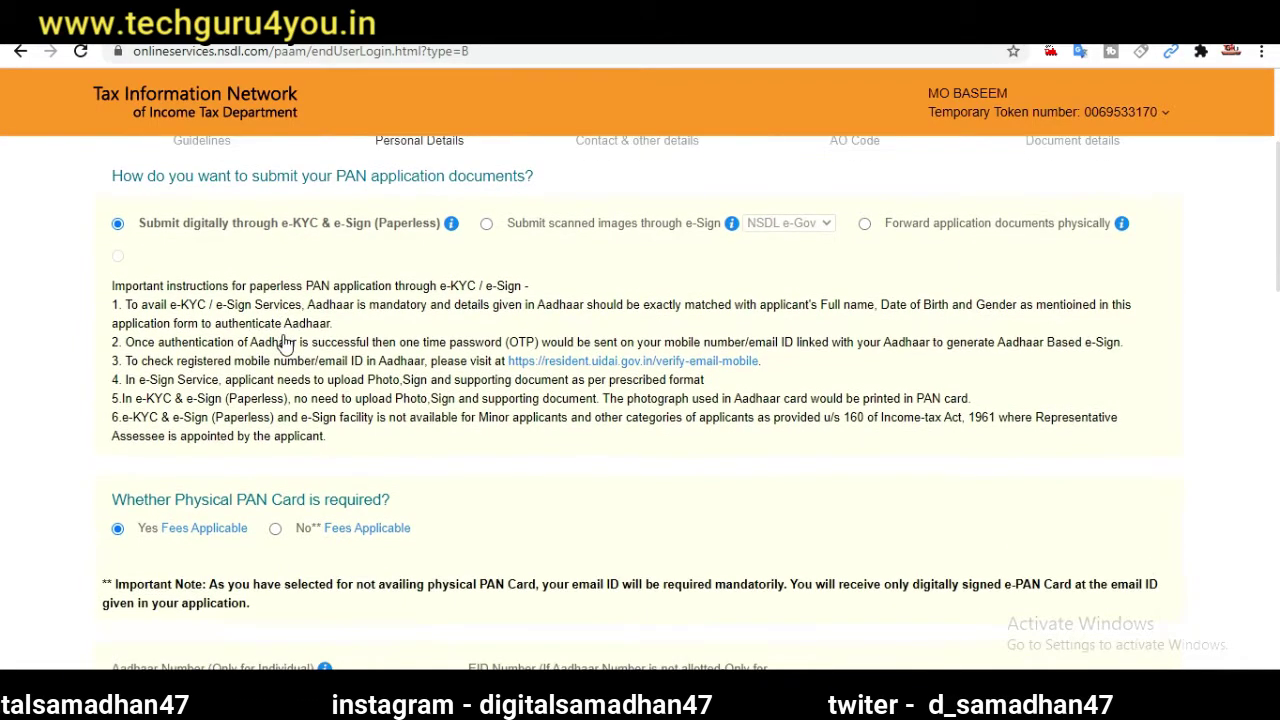
pyautogui.scroll(1, 200, 346)
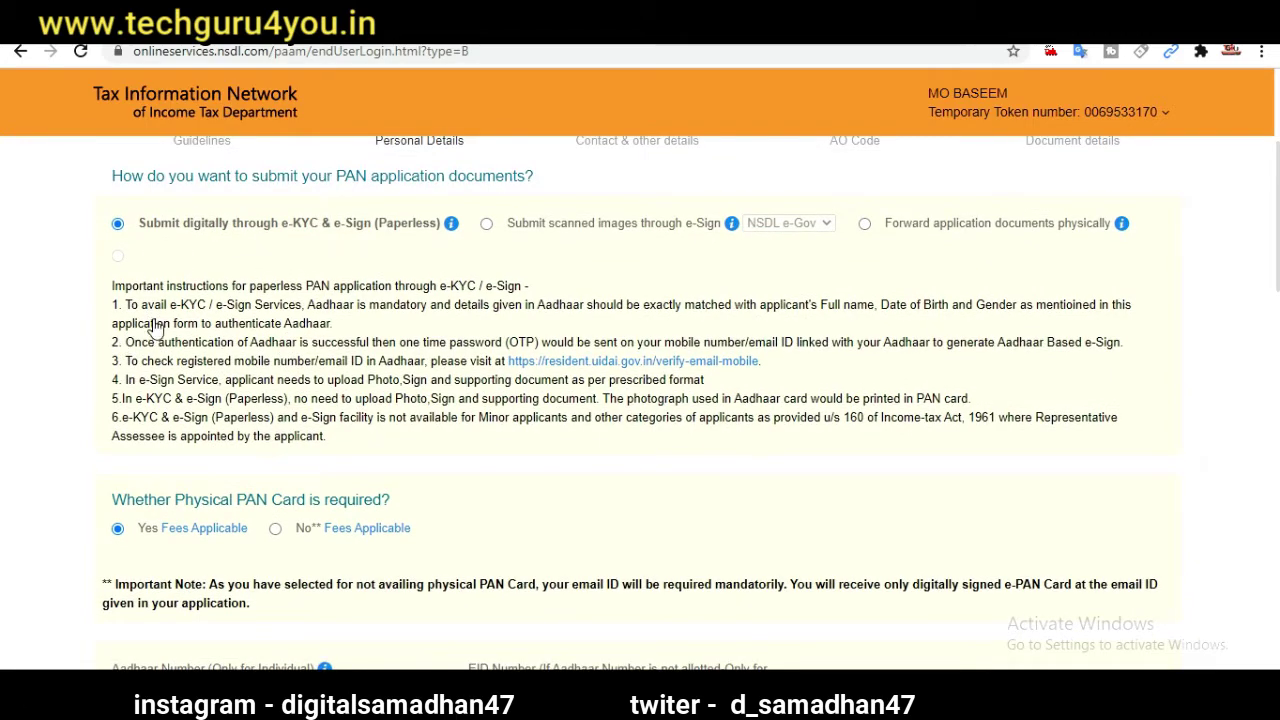
pyautogui.scroll(-2, 376, 360)
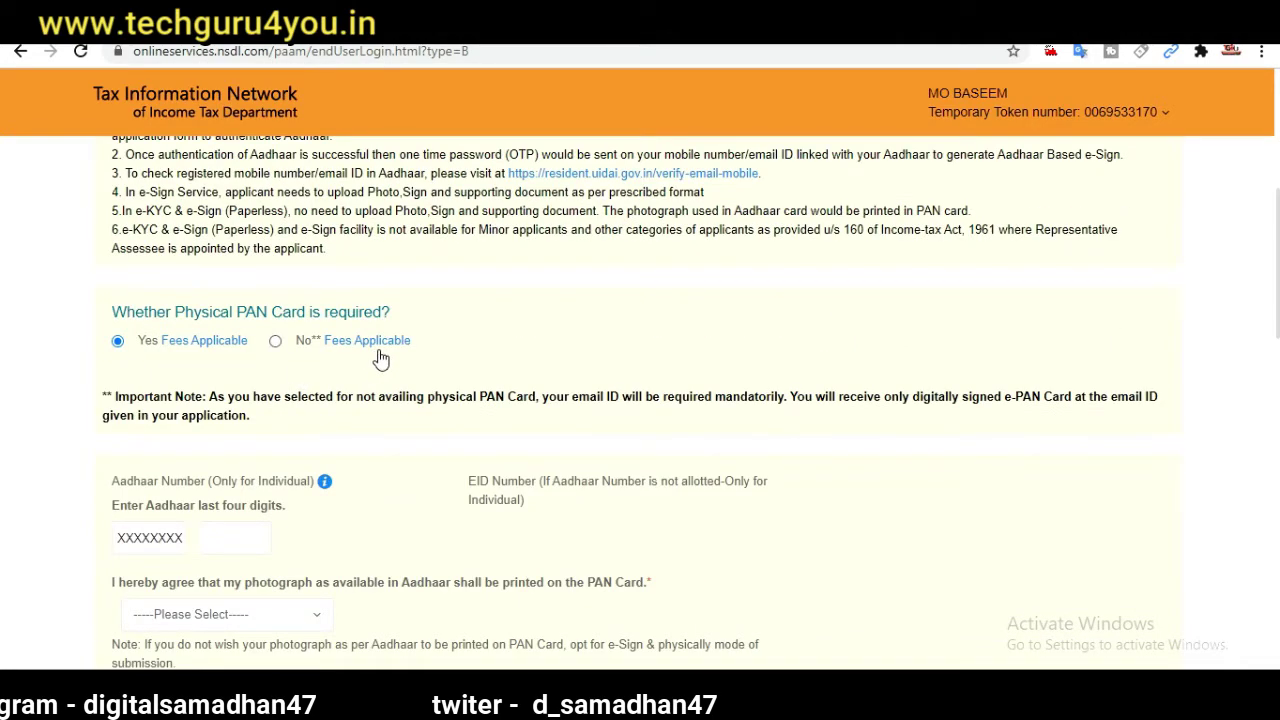
pyautogui.moveTo(166, 353)
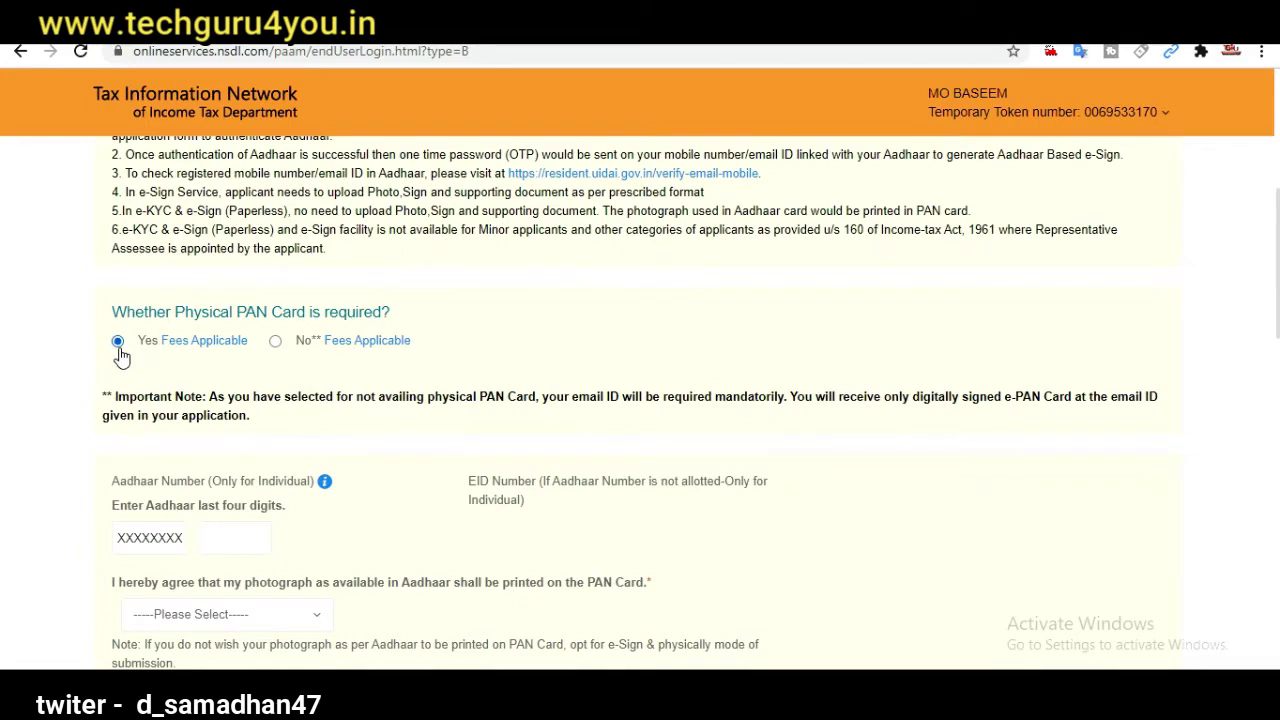
pyautogui.scroll(-3, 121, 357)
pyautogui.scroll(1, 128, 322)
pyautogui.moveTo(127, 321); pyautogui.dragTo(198, 325)
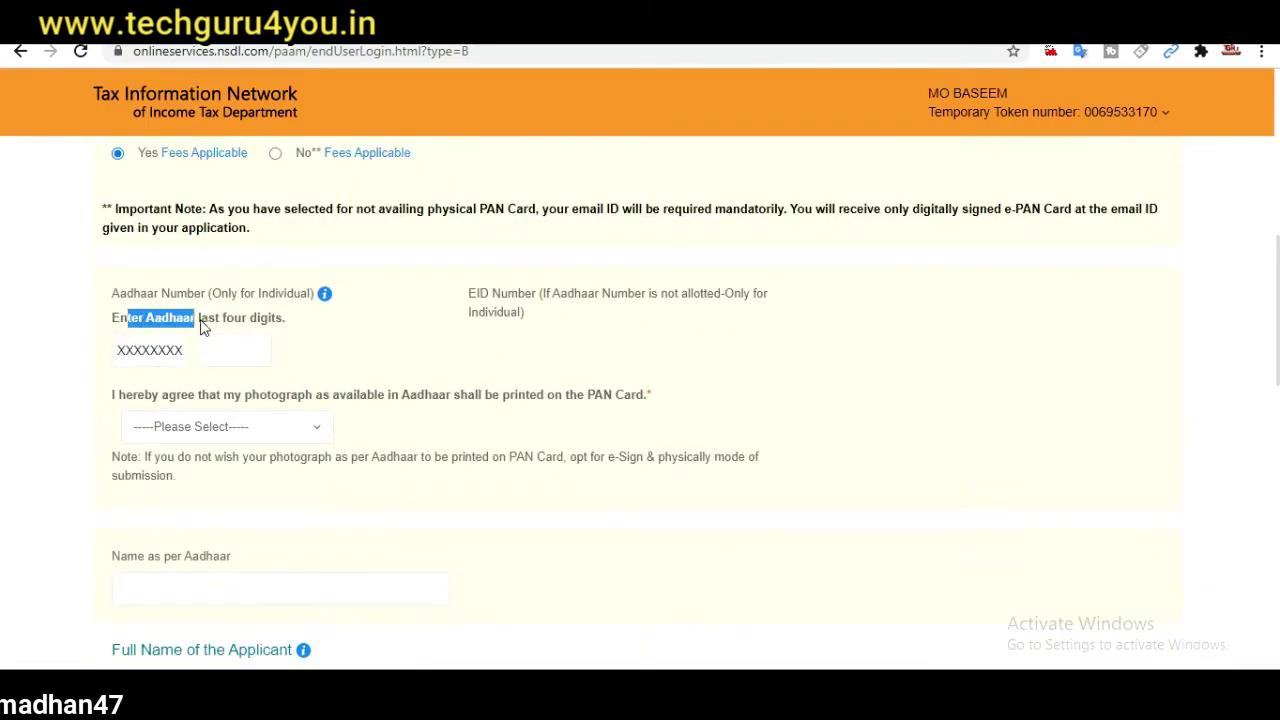
pyautogui.click(229, 352)
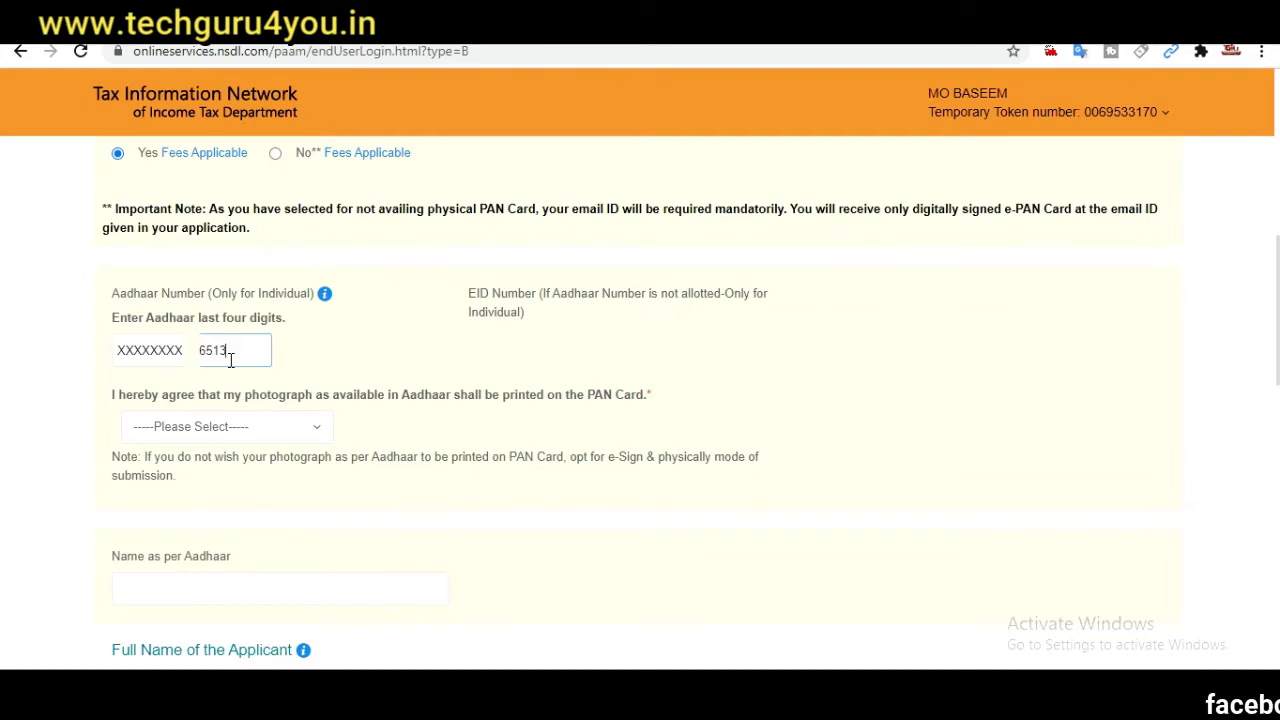
pyautogui.scroll(-1, 580, 323)
pyautogui.click(278, 338)
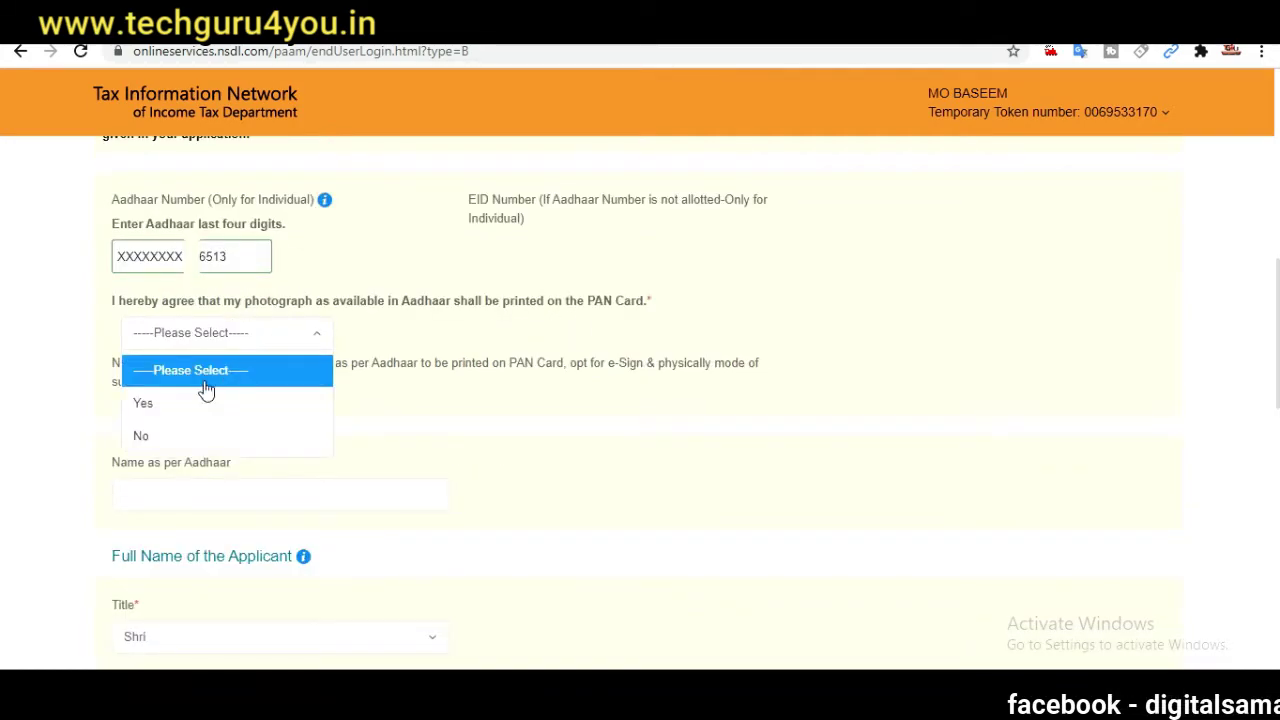
pyautogui.click(156, 413)
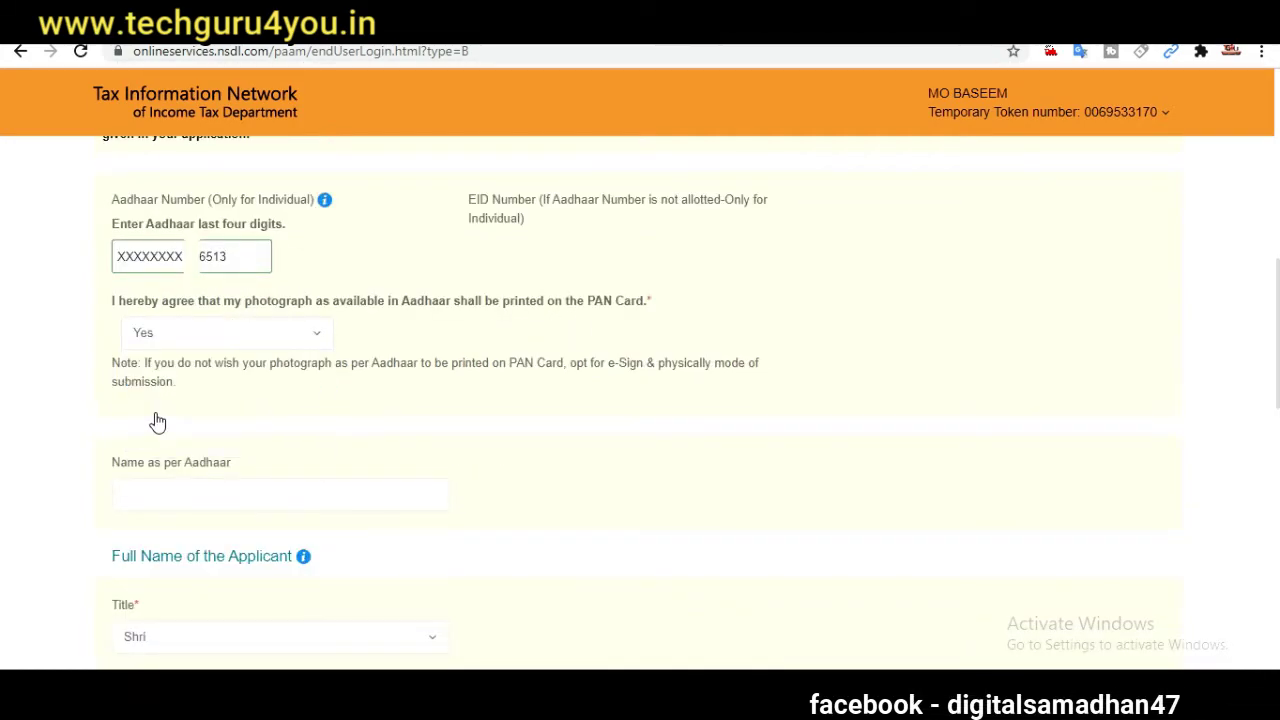
# Step: Set the applicant's gender to Male
pyautogui.scroll(-2, 551, 446)
pyautogui.scroll(-1, 551, 446)
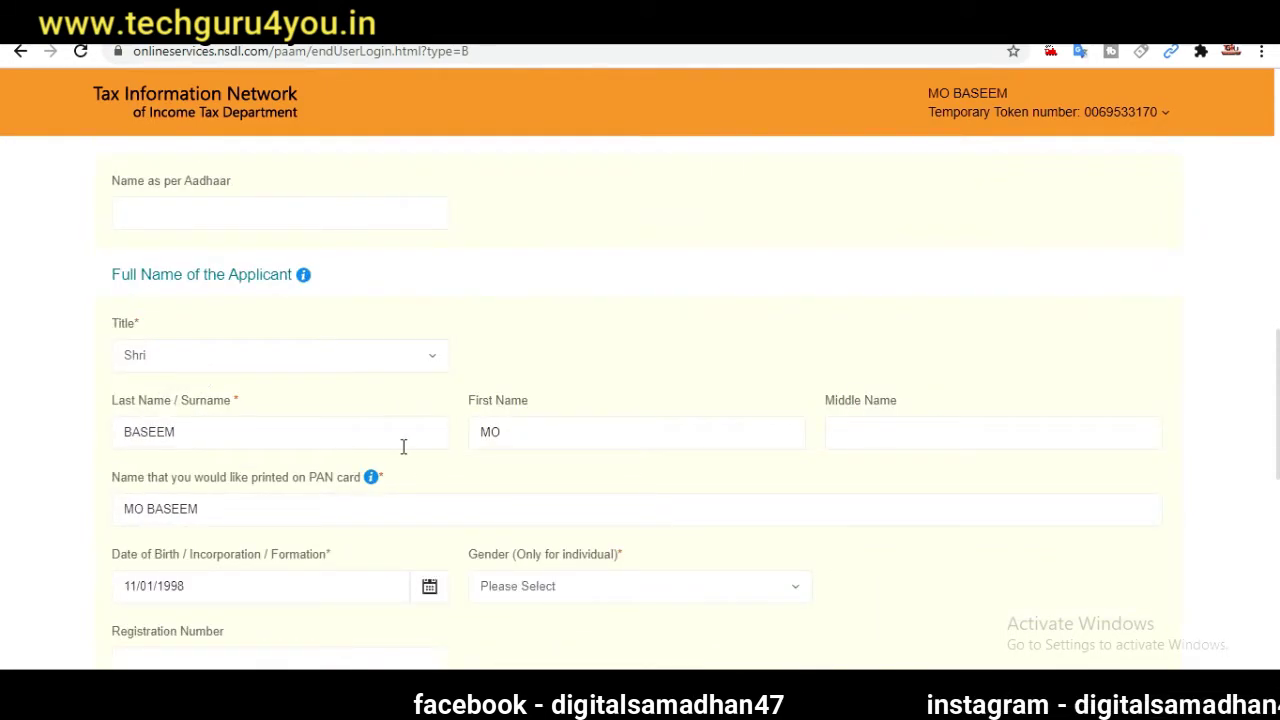
pyautogui.scroll(-1, 534, 449)
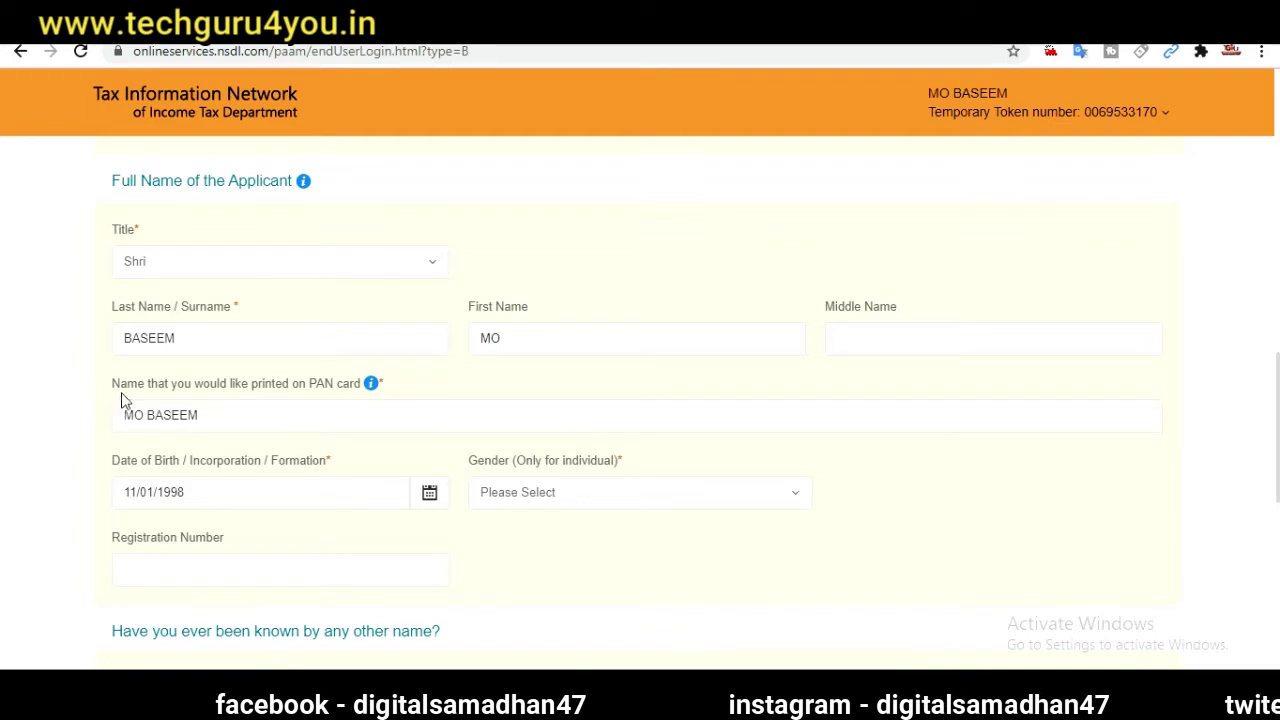
pyautogui.scroll(-1, 131, 424)
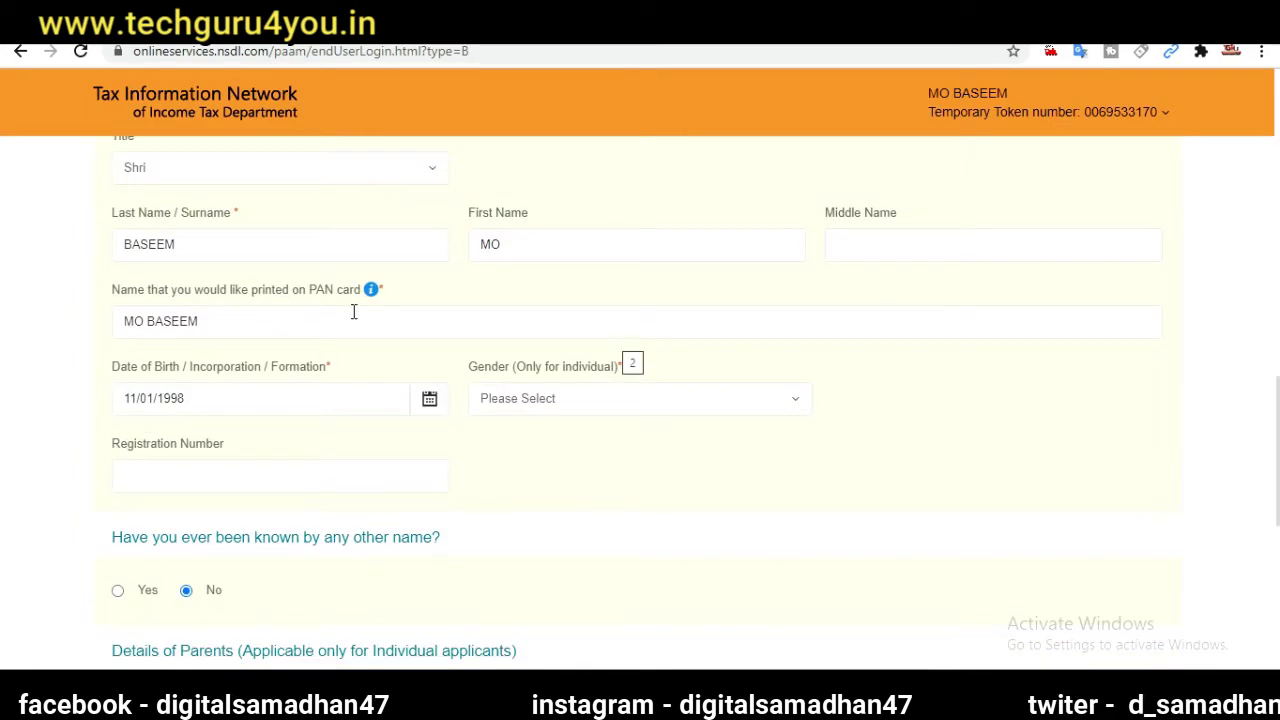
pyautogui.moveTo(204, 321); pyautogui.dragTo(123, 343)
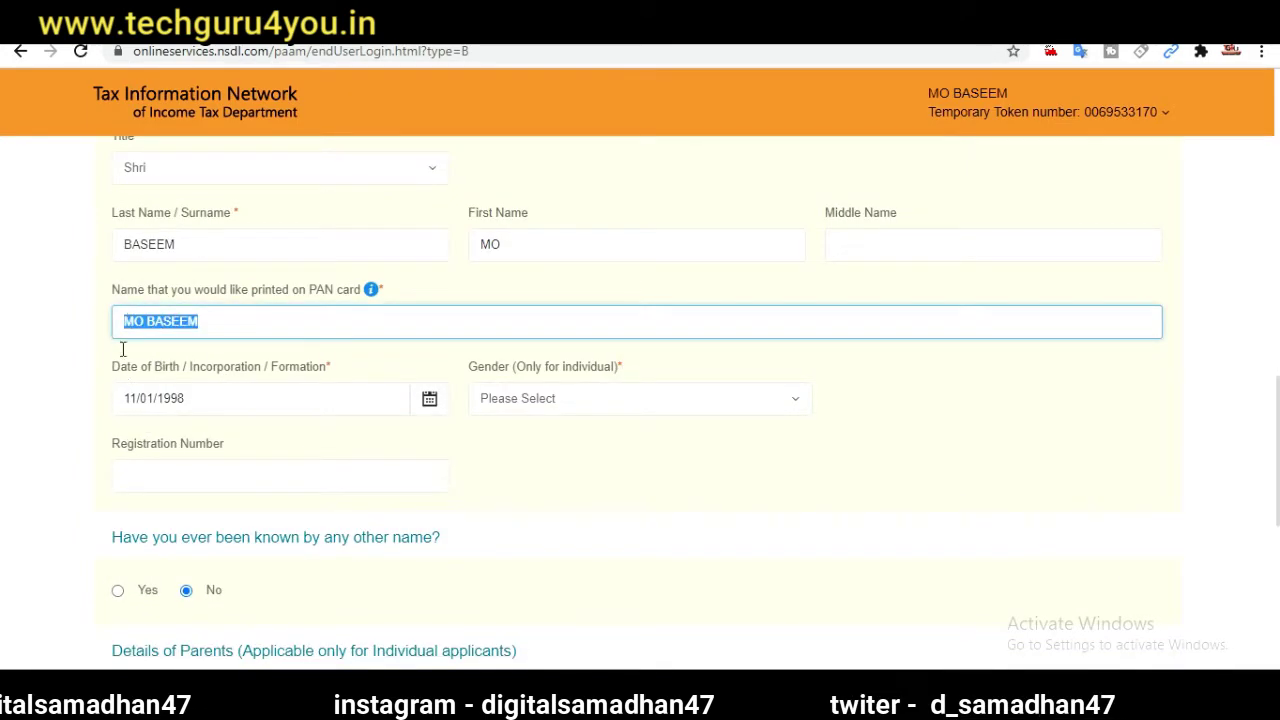
pyautogui.moveTo(128, 398); pyautogui.dragTo(157, 400)
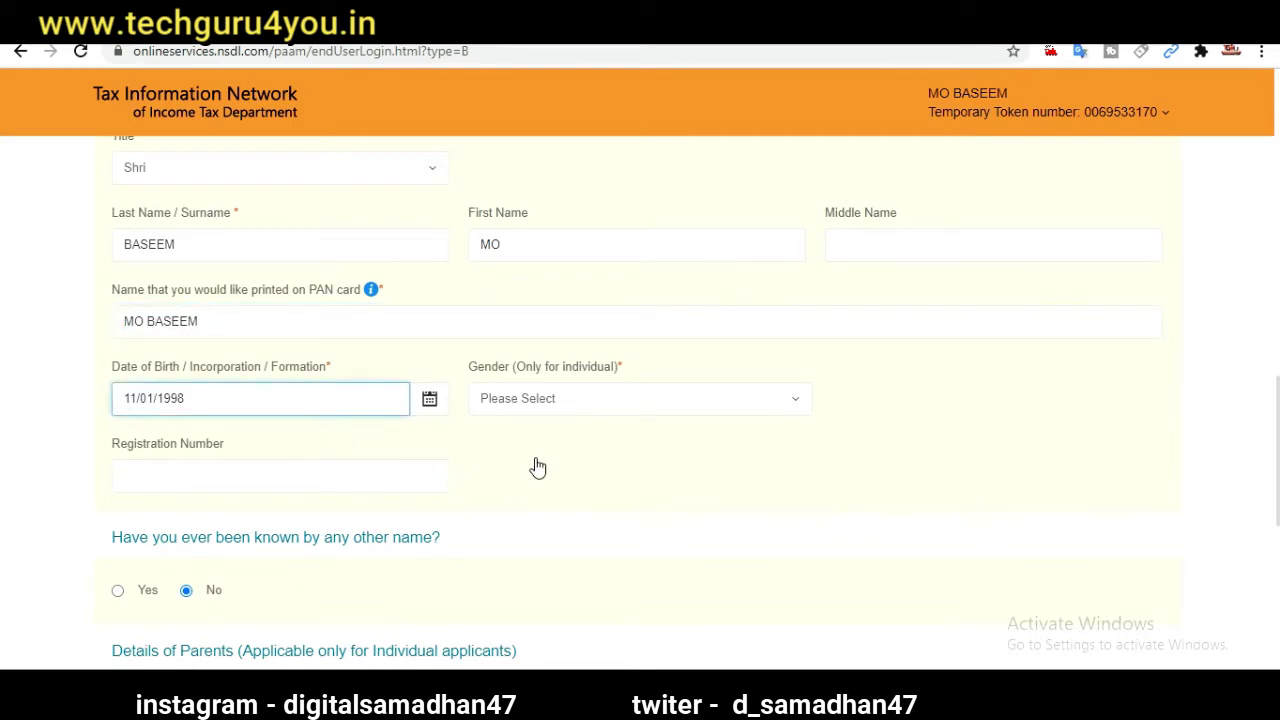
pyautogui.click(503, 400)
pyautogui.click(500, 470)
# Step: Fill in the father's surname and first name, then go to Contact & other details
pyautogui.scroll(-2, 171, 383)
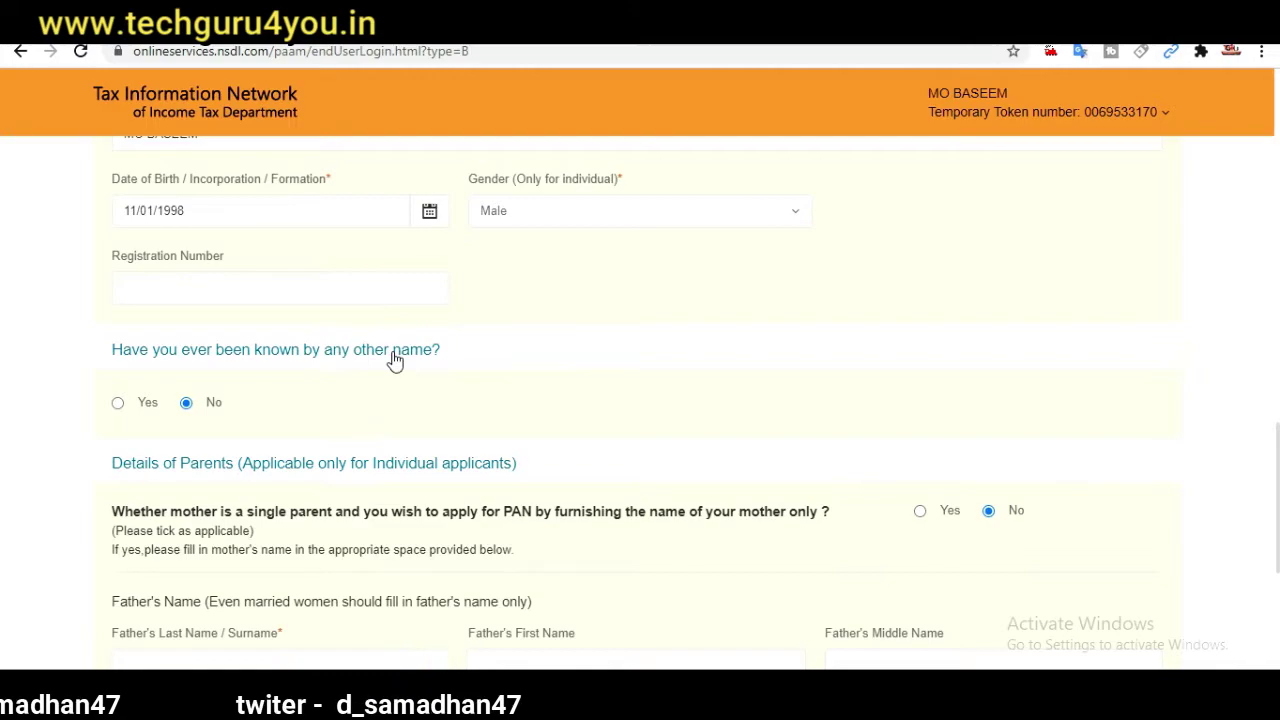
pyautogui.scroll(-3, 203, 415)
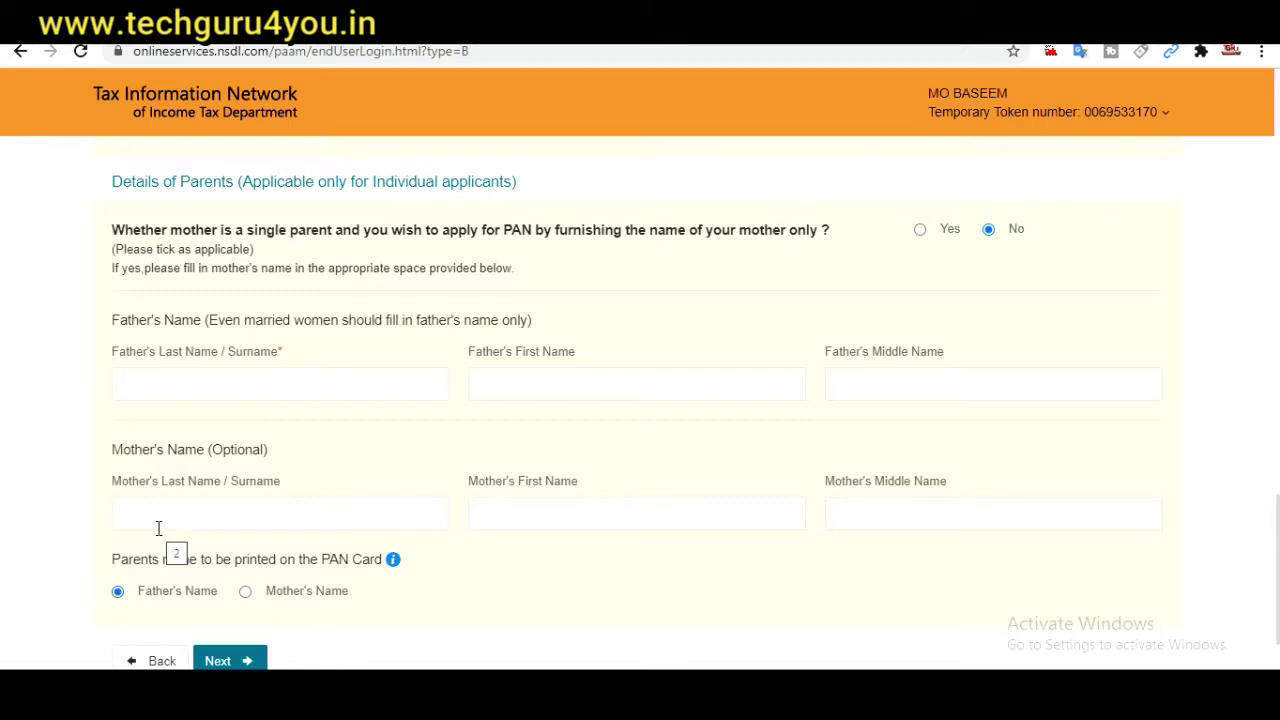
pyautogui.click(176, 376)
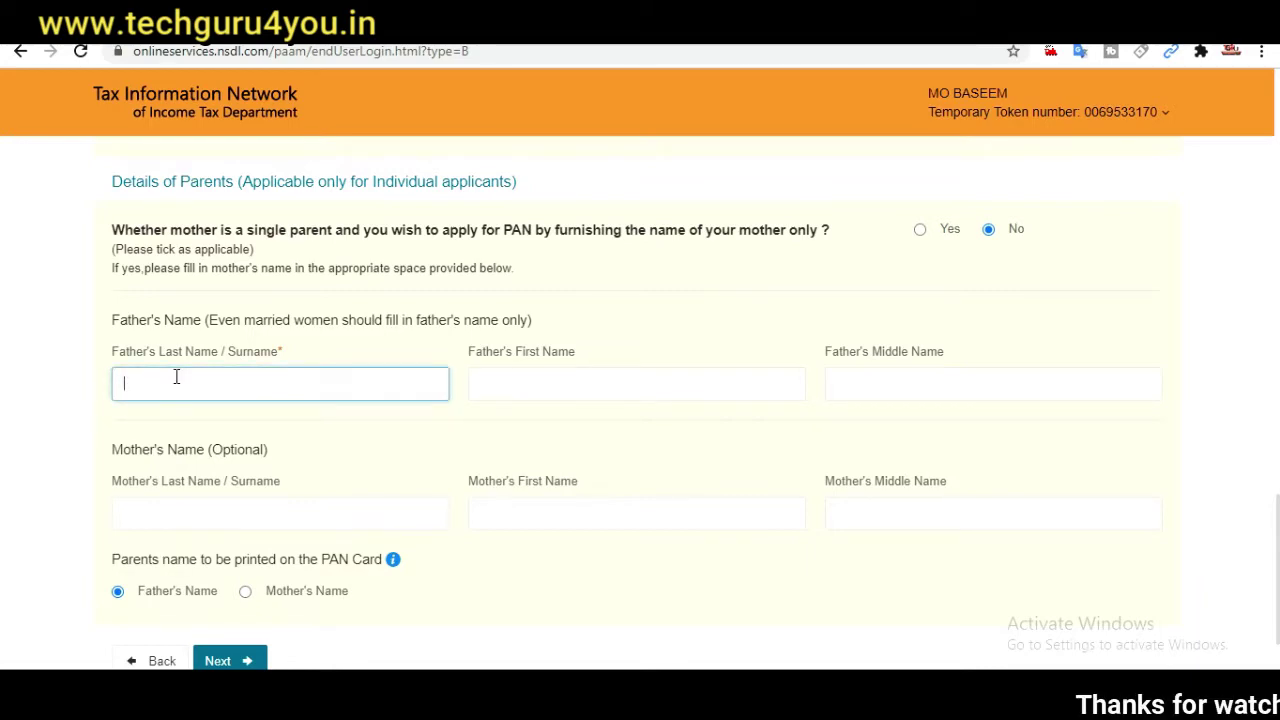
pyautogui.moveTo(157, 351); pyautogui.dragTo(206, 366)
pyautogui.moveTo(527, 351); pyautogui.dragTo(563, 366)
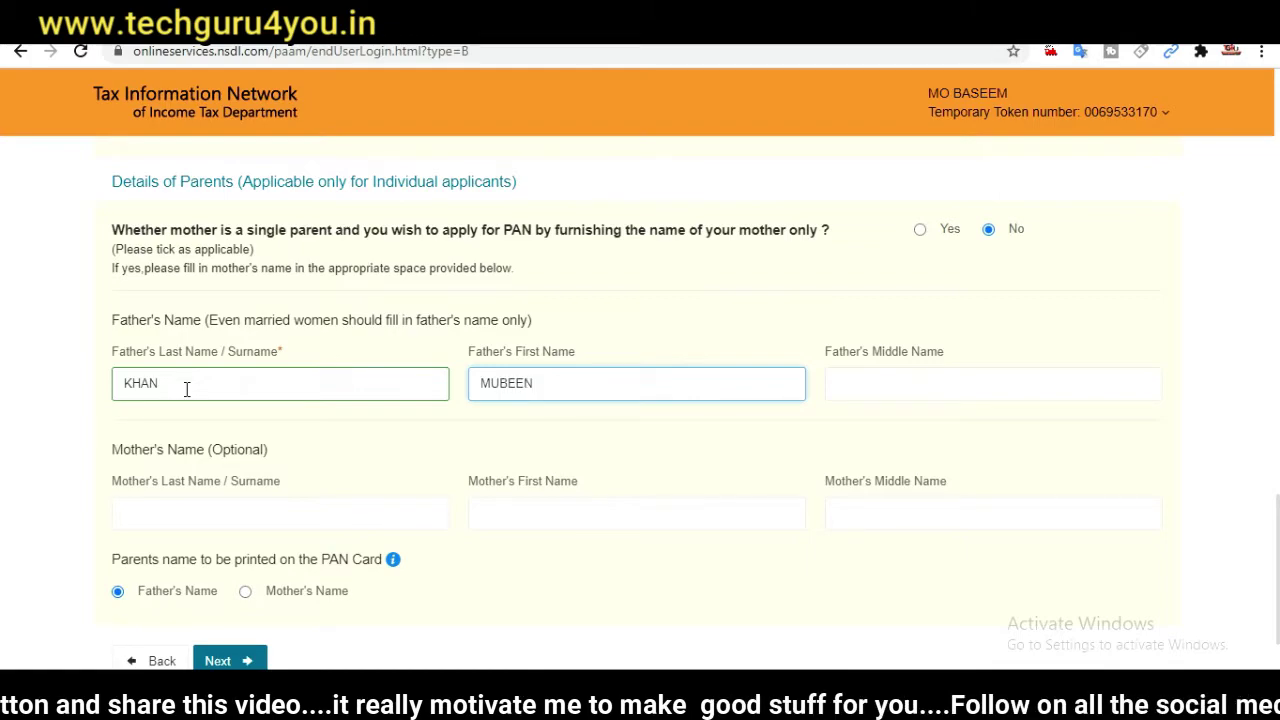
pyautogui.scroll(-1, 120, 410)
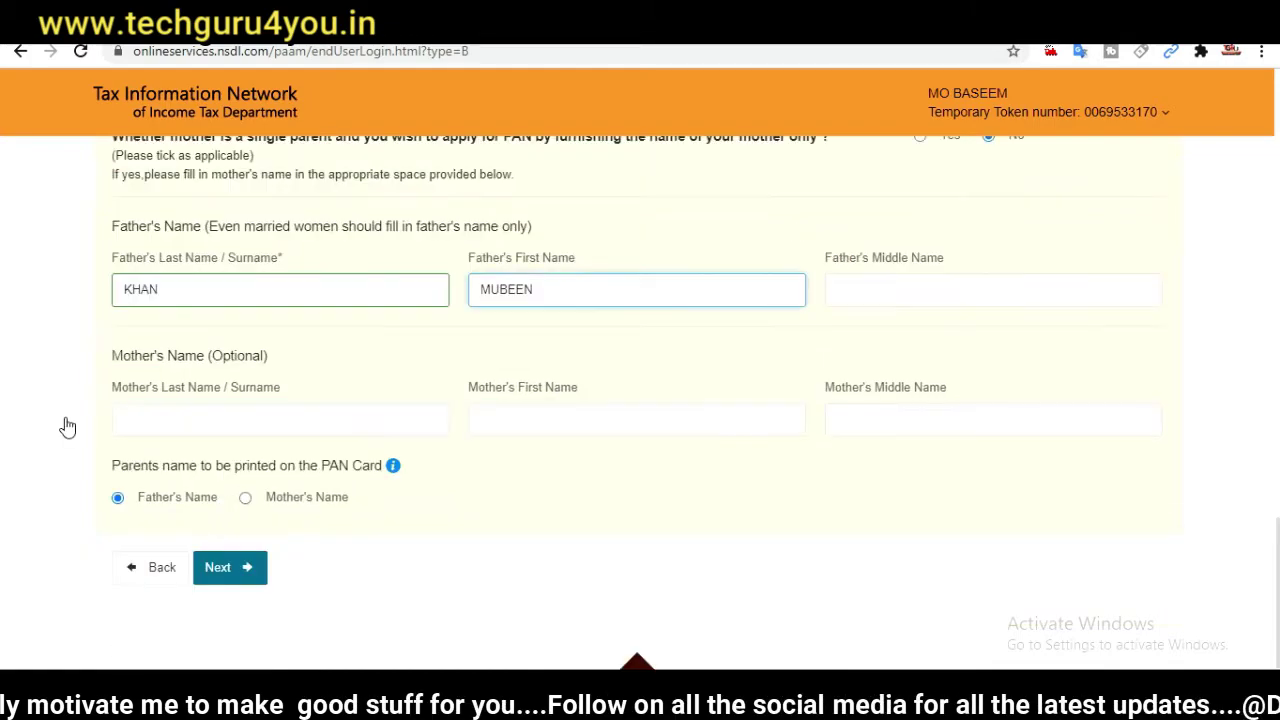
pyautogui.click(65, 427)
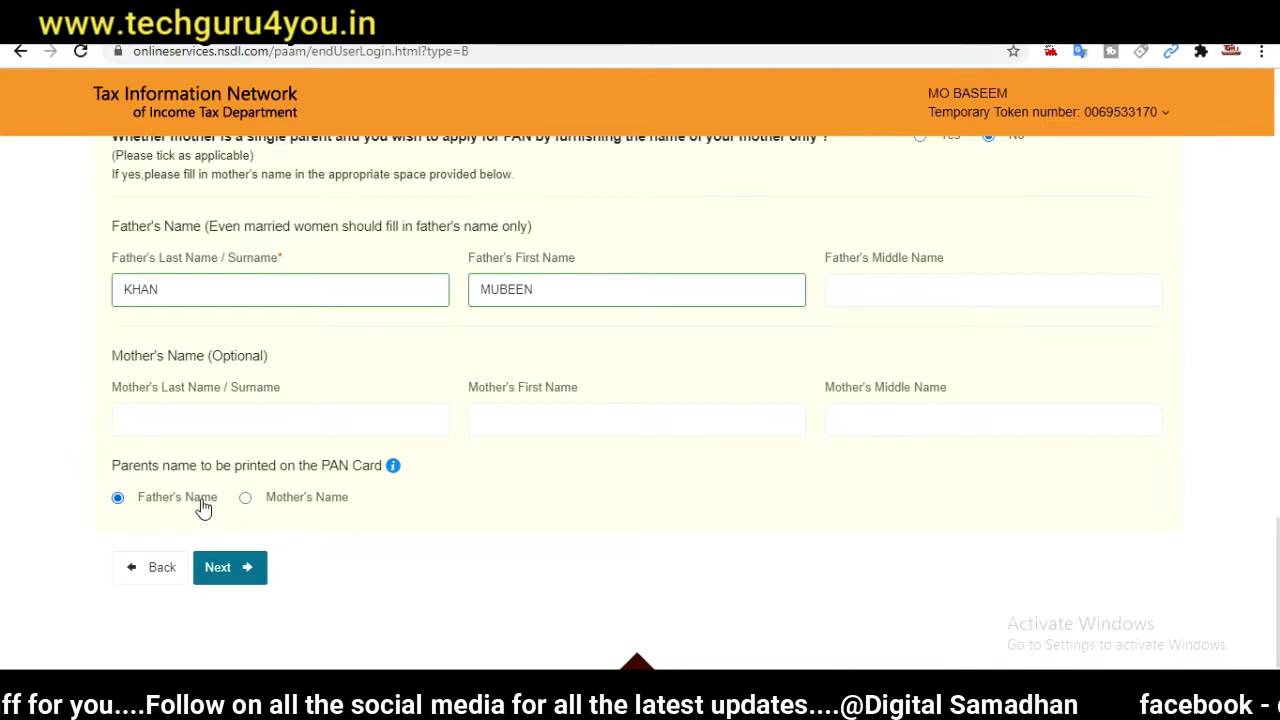
pyautogui.click(228, 569)
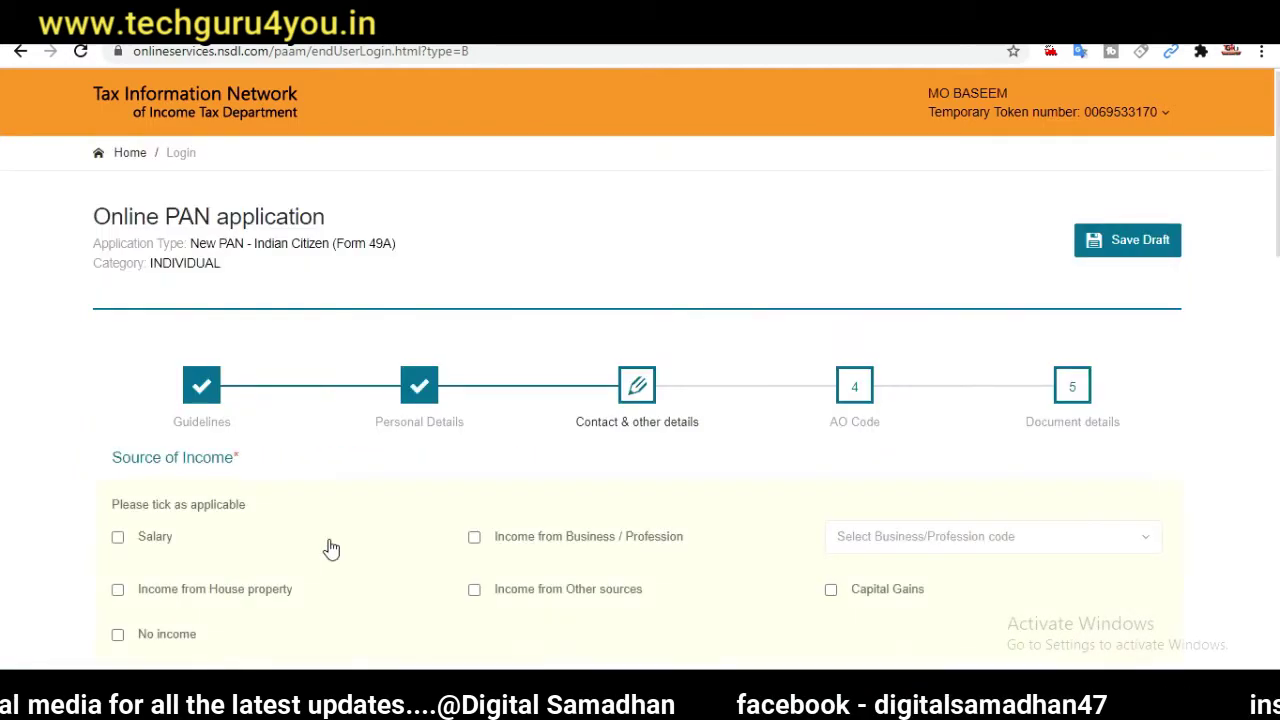
# Step: Mark No income as the source of income and fill in the office name
pyautogui.scroll(-2, 335, 545)
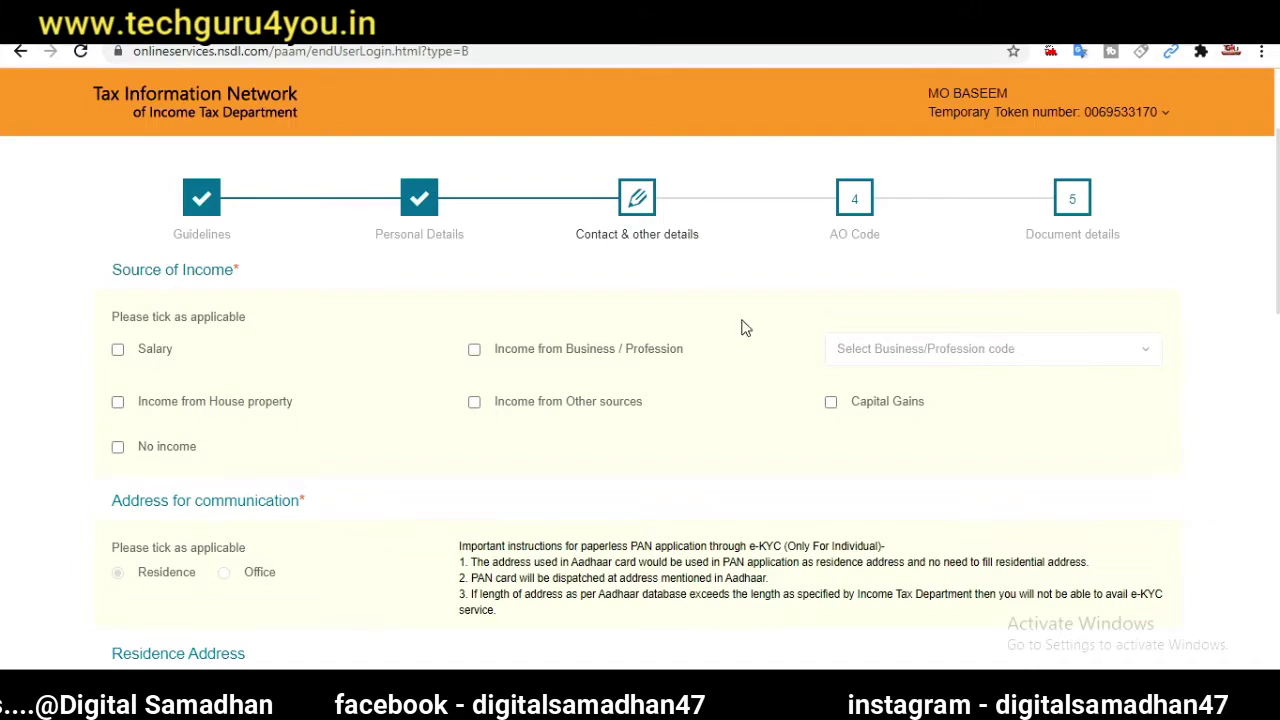
pyautogui.click(117, 446)
pyautogui.scroll(-2, 123, 331)
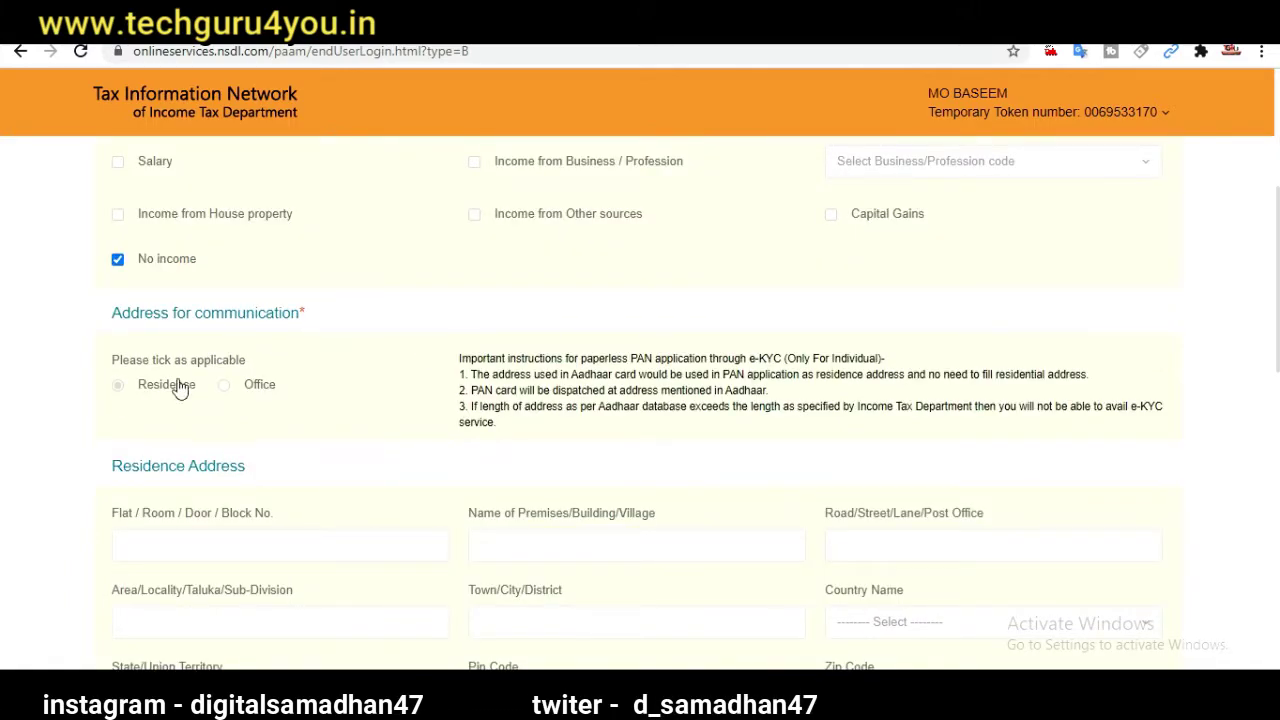
pyautogui.scroll(-2, 133, 392)
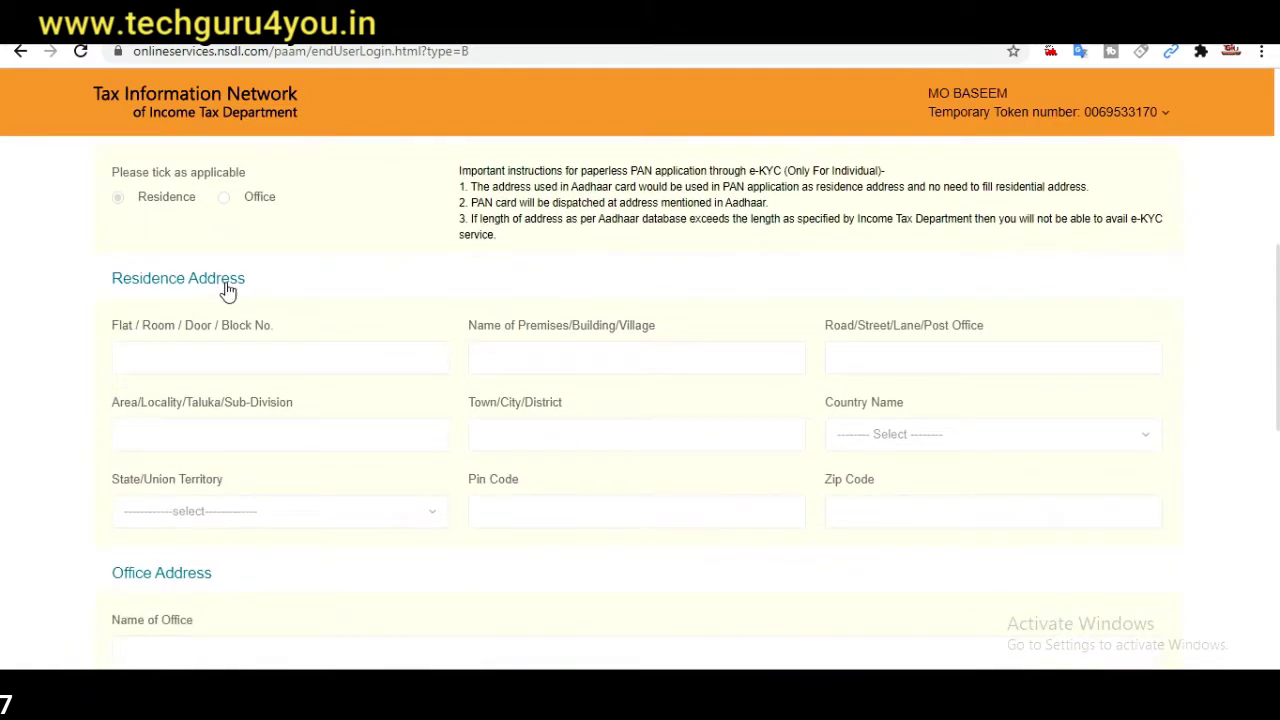
pyautogui.scroll(-2, 228, 290)
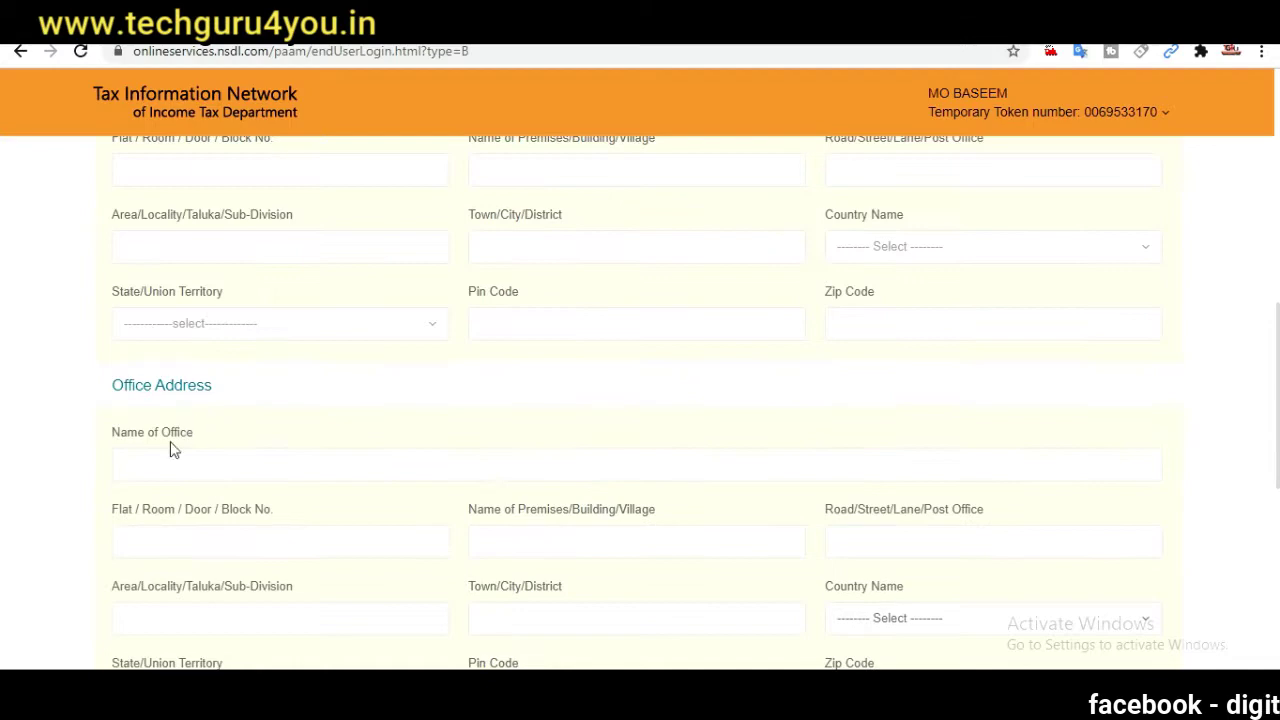
pyautogui.click(170, 458)
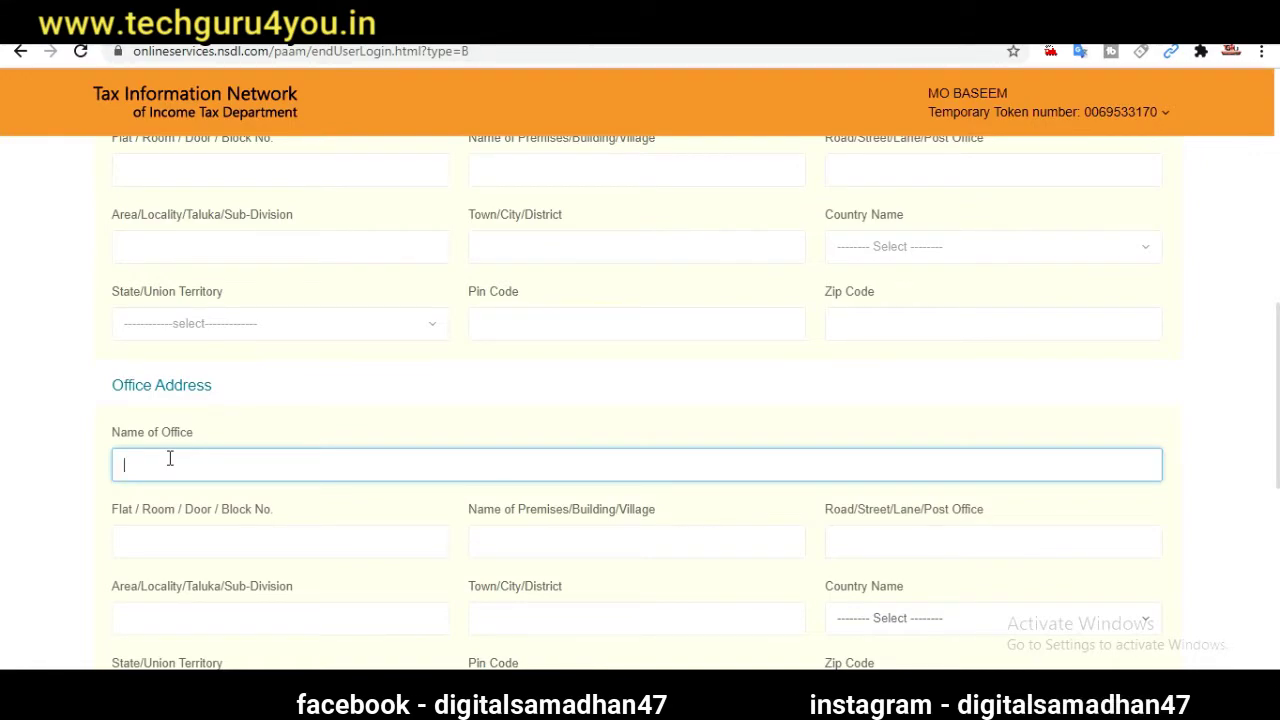
# Step: Review the address fields and select India as the country code
pyautogui.scroll(3, 150, 455)
pyautogui.scroll(2, 150, 455)
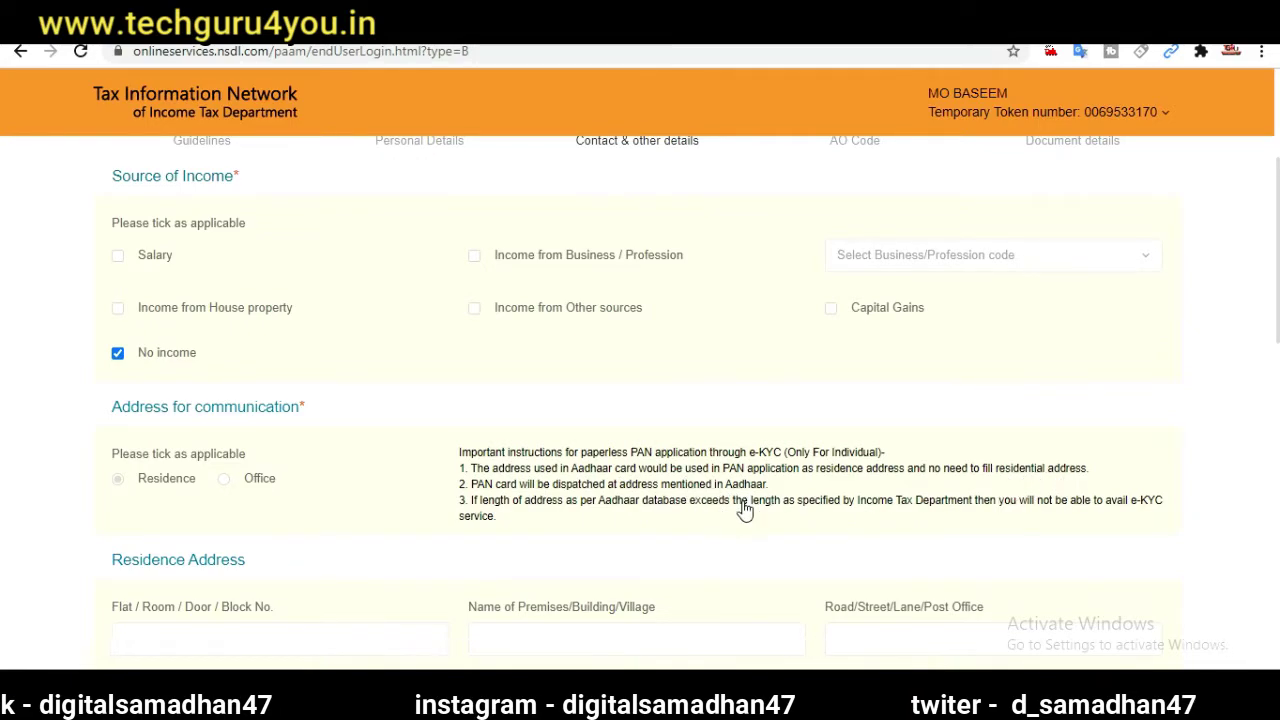
pyautogui.scroll(-7, 514, 549)
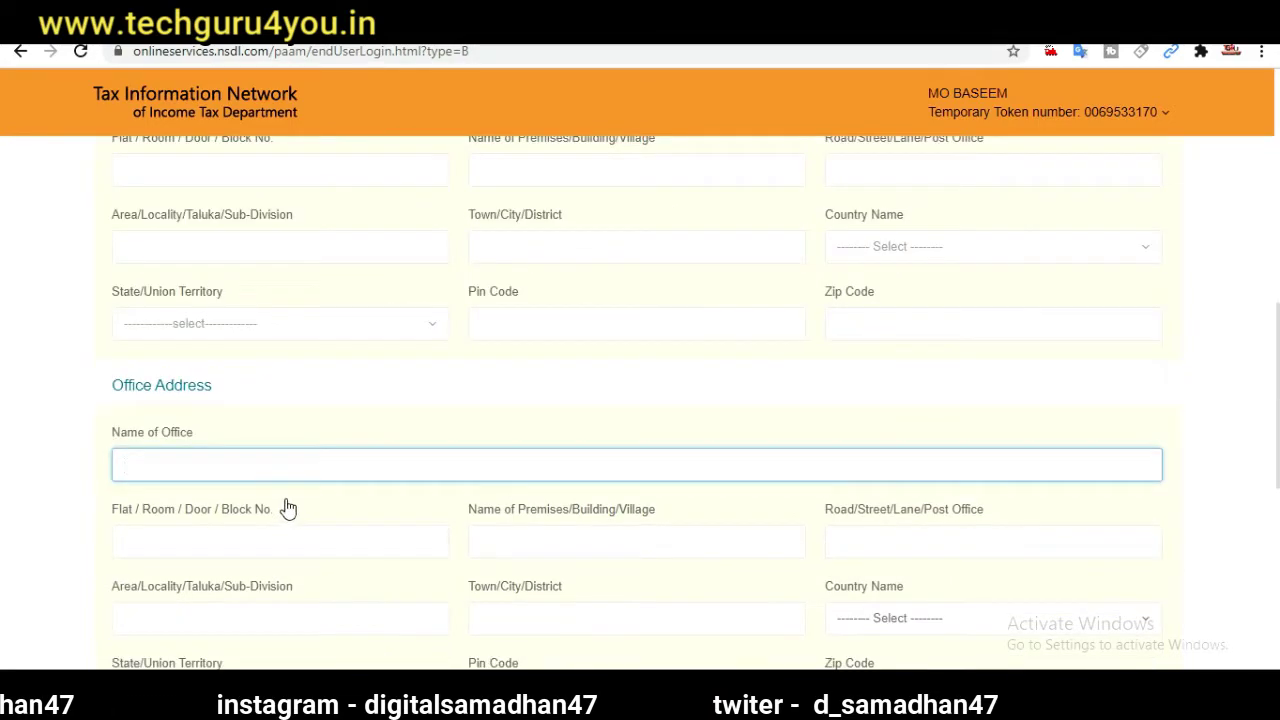
pyautogui.scroll(-1, 338, 436)
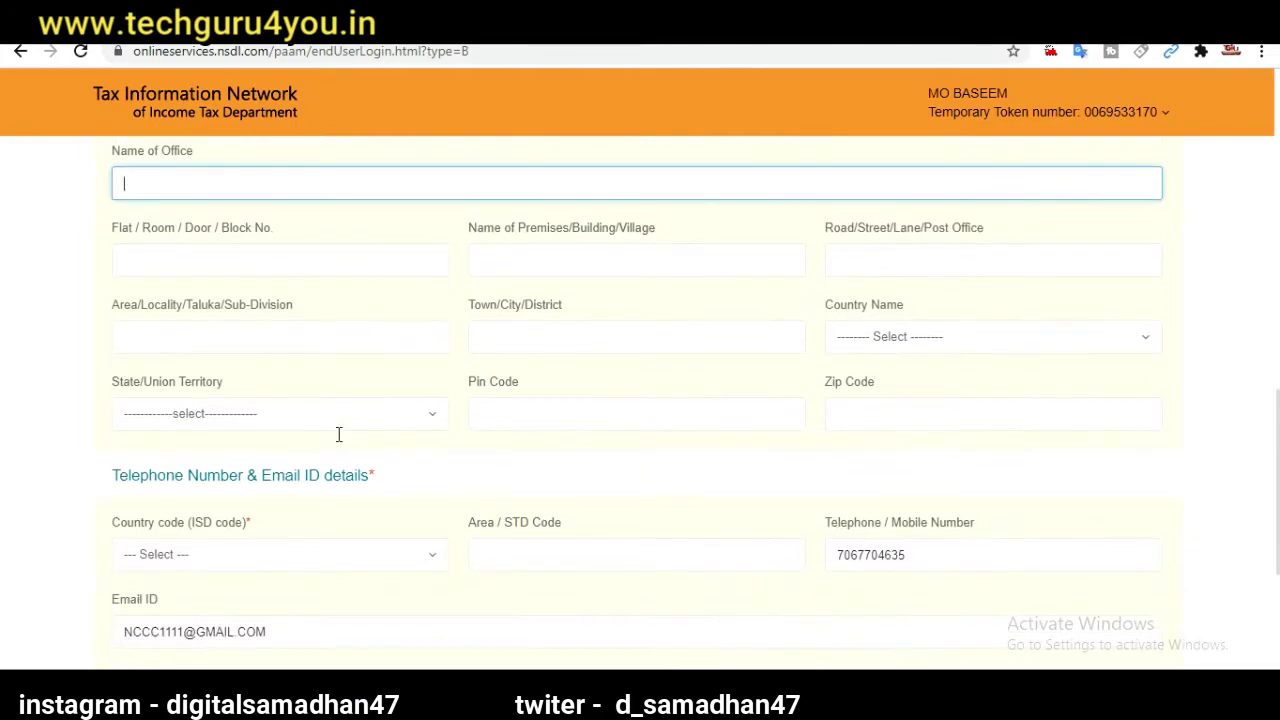
pyautogui.scroll(5, 340, 440)
pyautogui.scroll(-5, 290, 428)
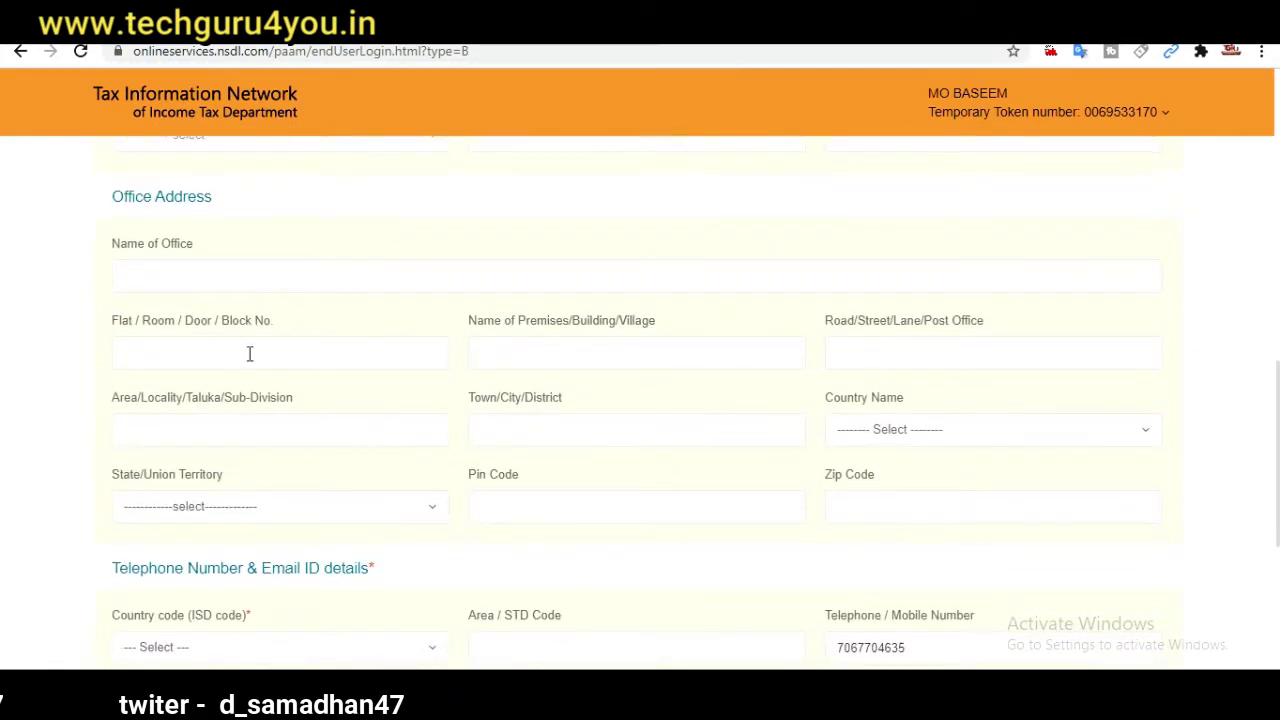
pyautogui.scroll(-2, 252, 370)
pyautogui.click(206, 463)
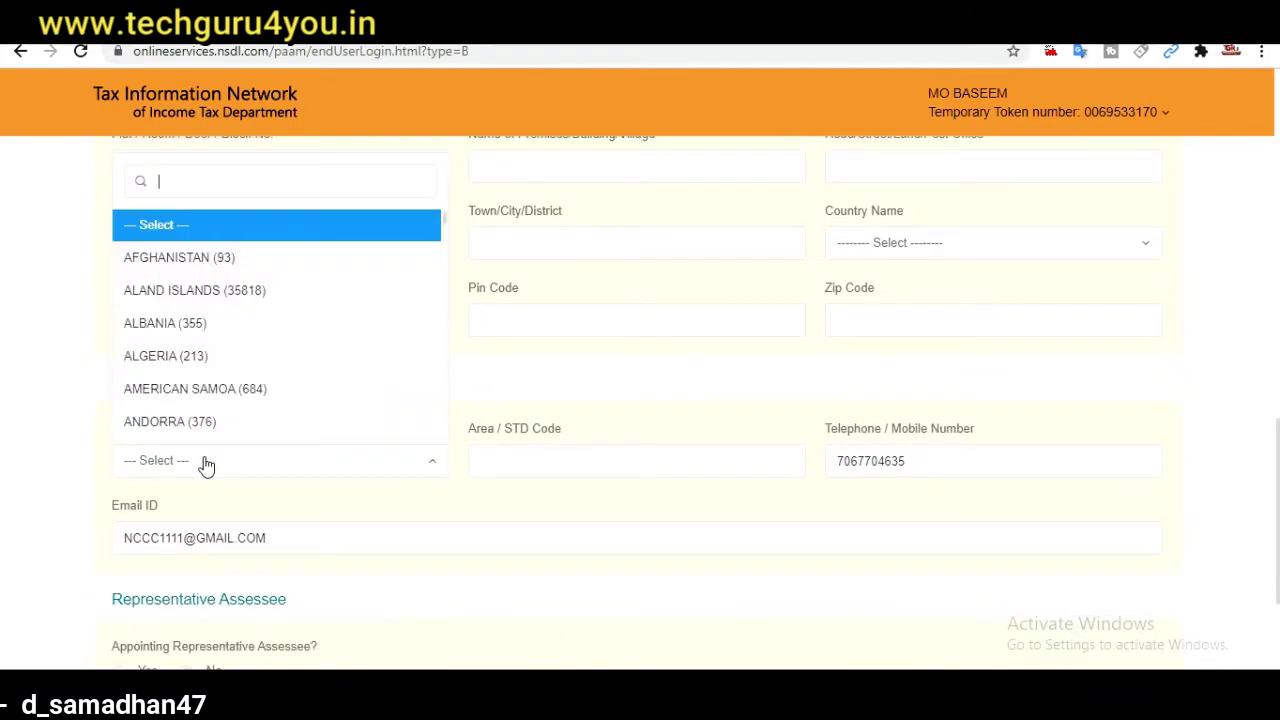
pyautogui.write('IND')
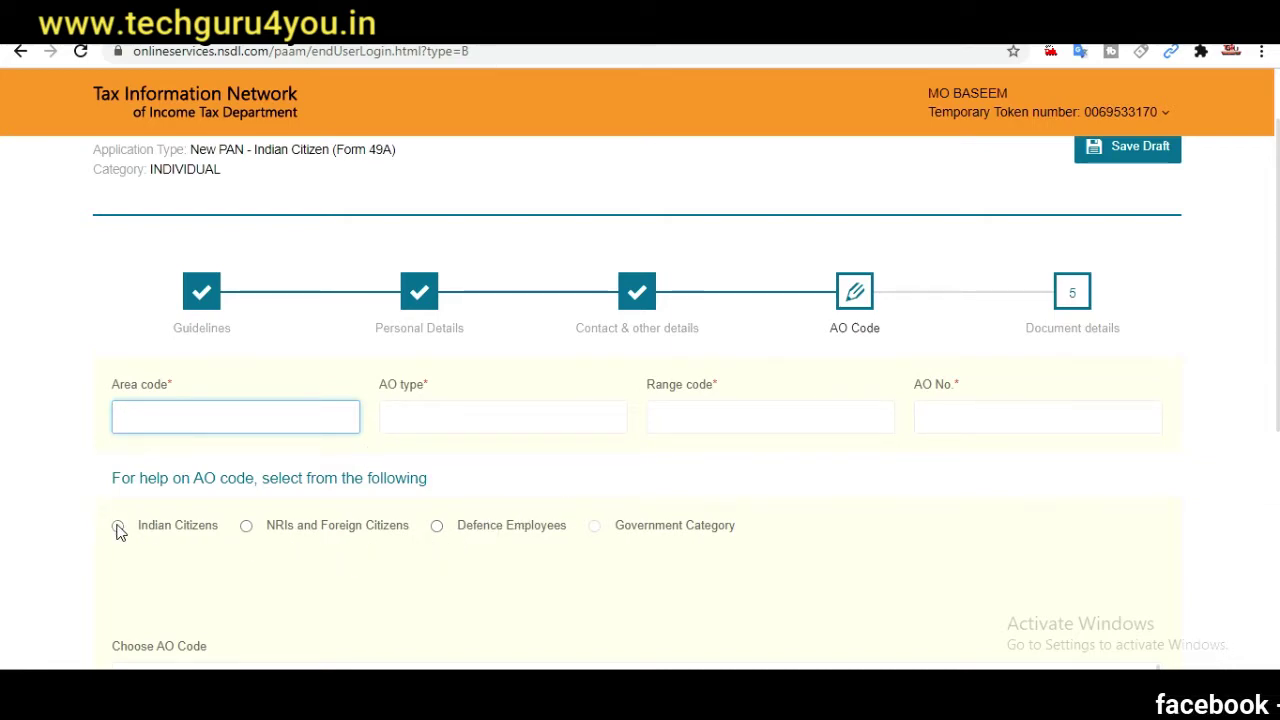
# Step: Set the AO state to MADHYA PRADESH and the city to JABALPUR
pyautogui.scroll(-2, 533, 462)
pyautogui.click(222, 416)
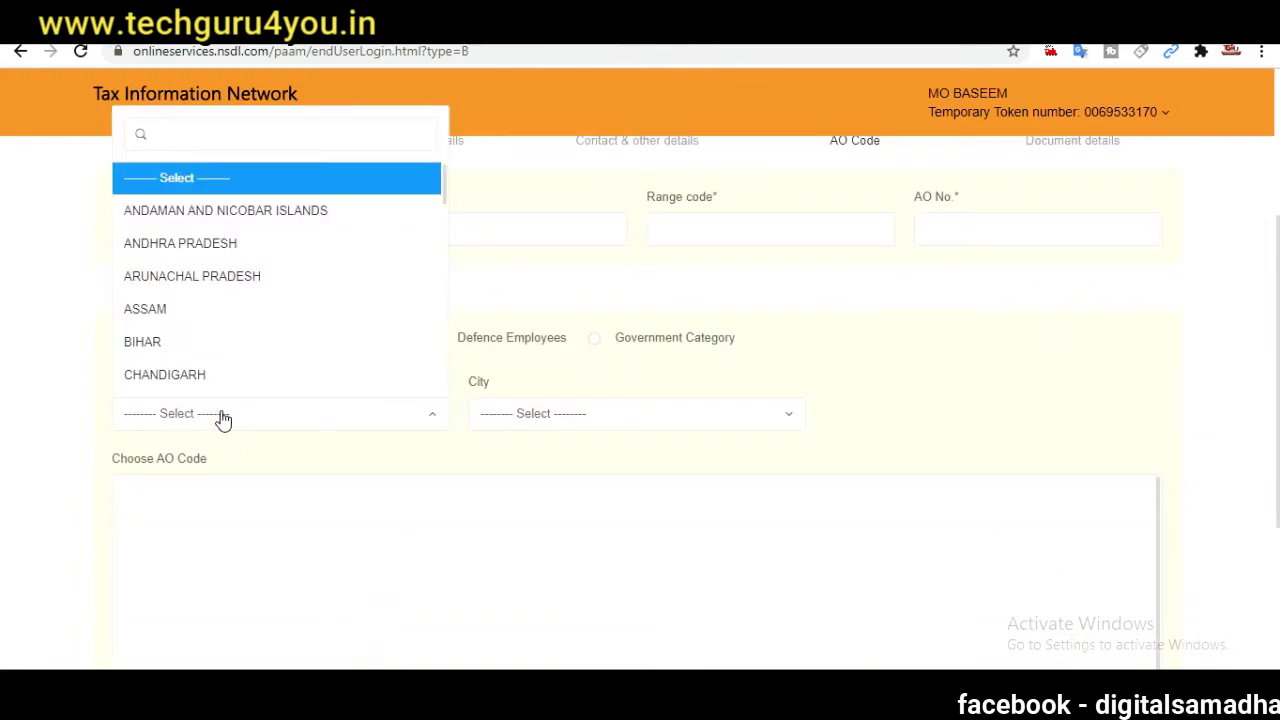
pyautogui.write('Ma')
pyautogui.click(206, 310)
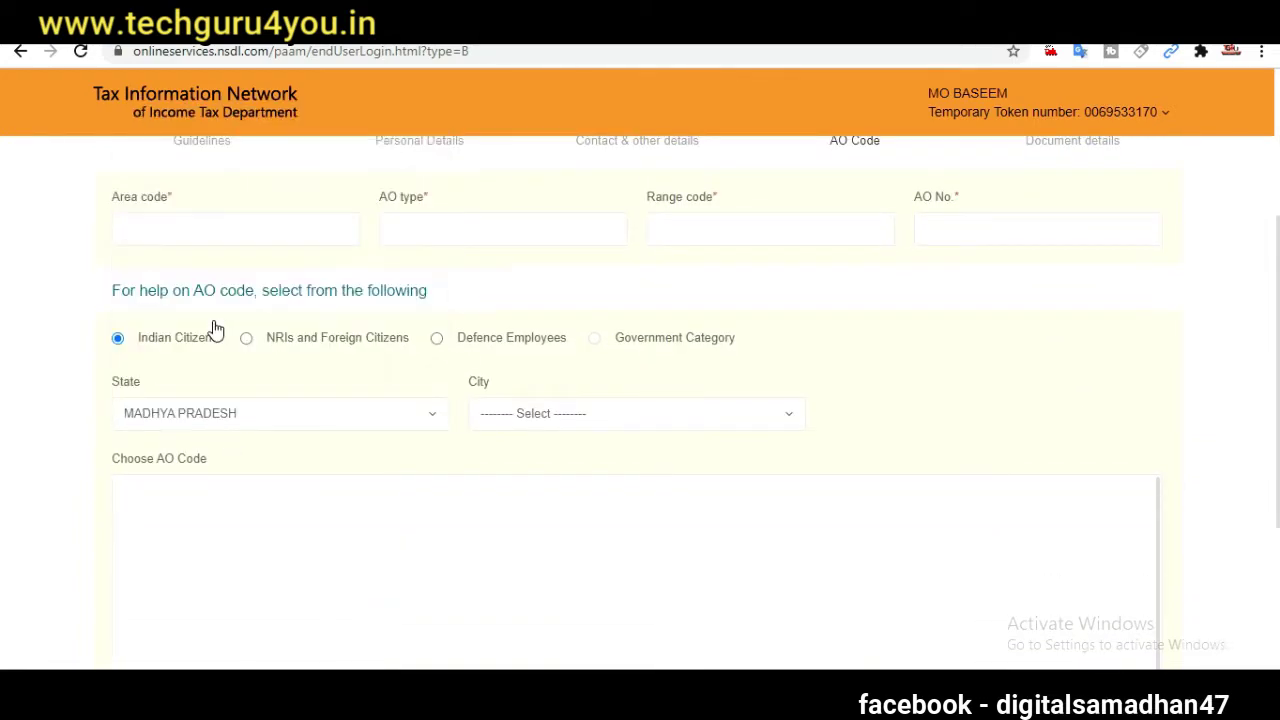
pyautogui.click(530, 428)
pyautogui.write('jab')
pyautogui.press('Return')
# Step: Review the Jabalpur AO Code table and continue to Document details
pyautogui.scroll(-2, 474, 443)
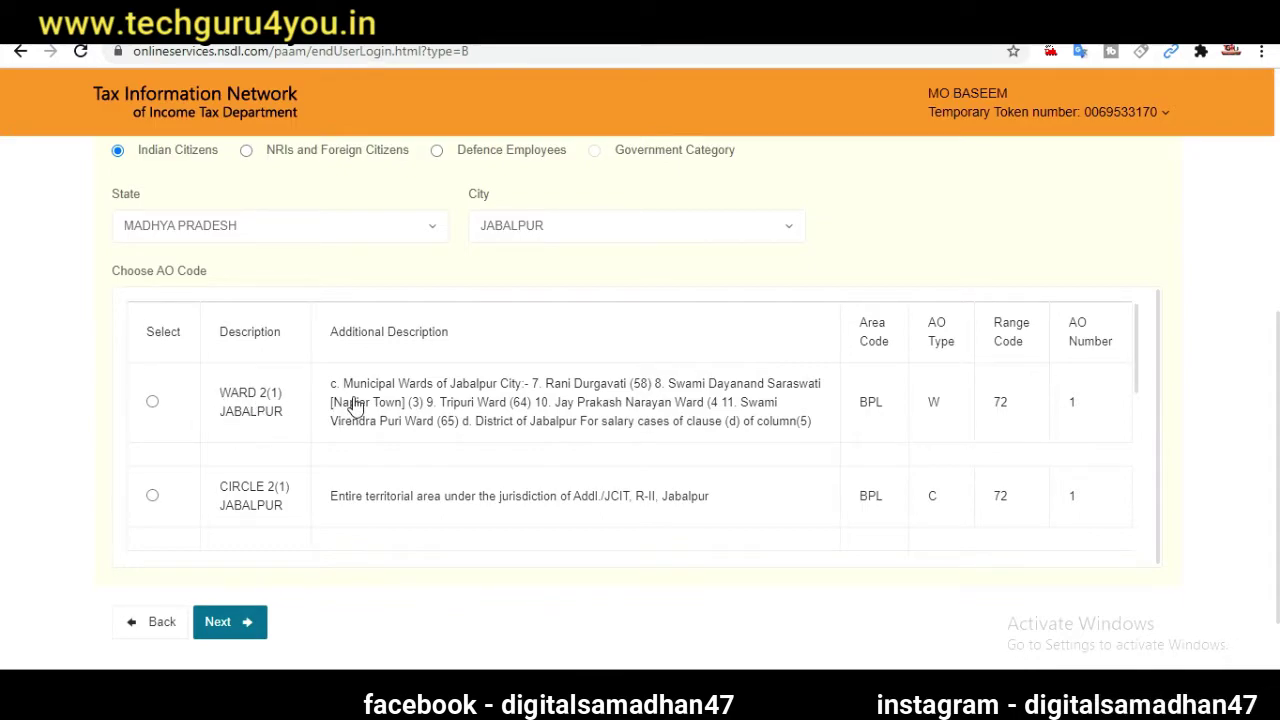
pyautogui.scroll(-4, 387, 466)
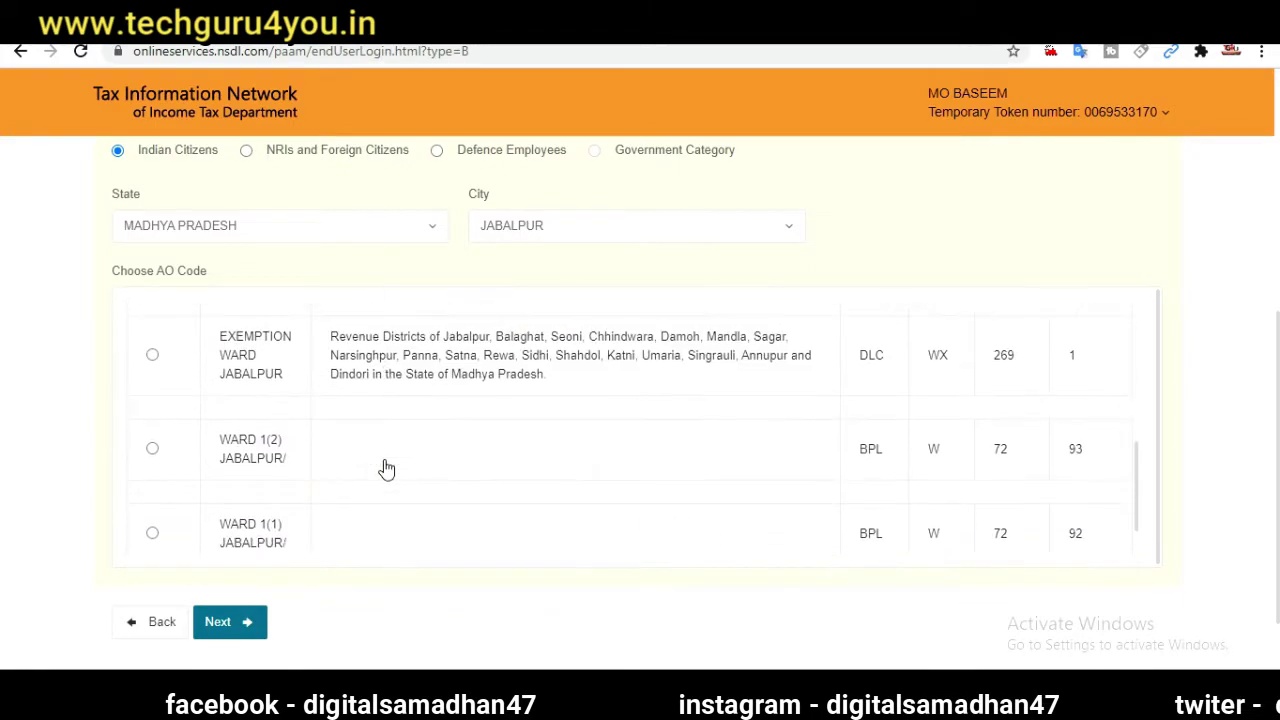
pyautogui.scroll(-1, 387, 468)
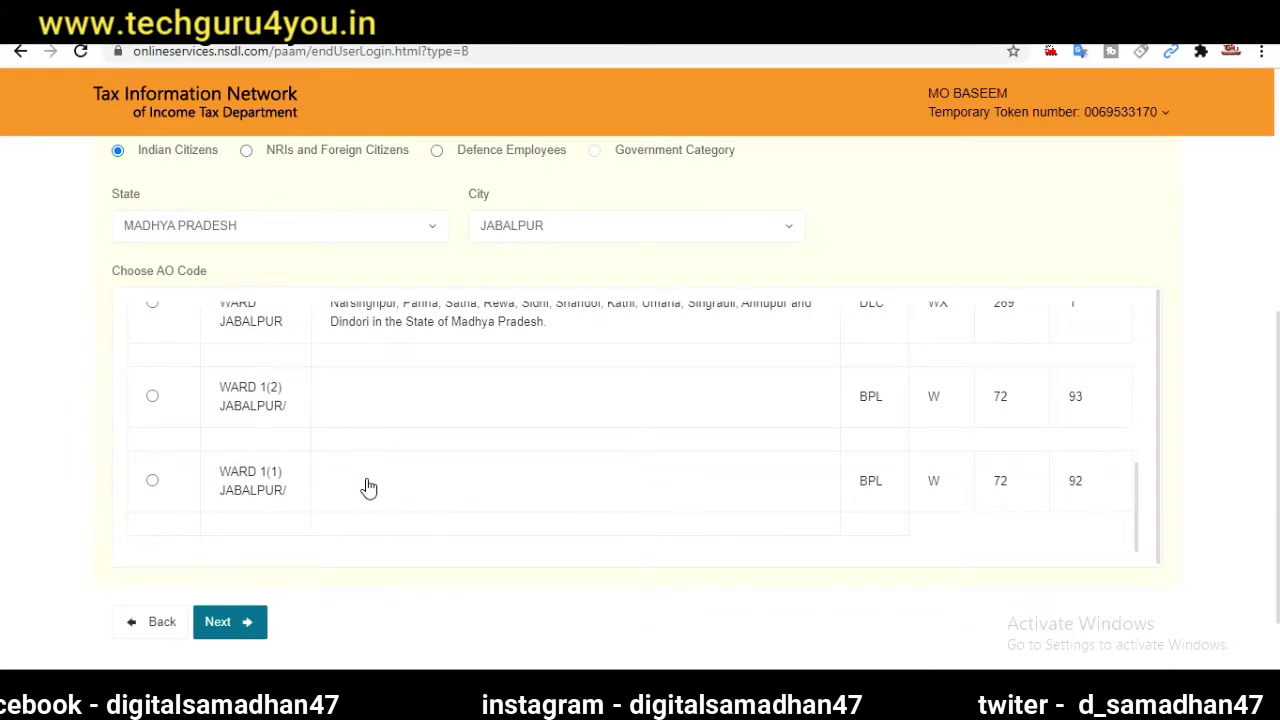
pyautogui.scroll(5, 369, 487)
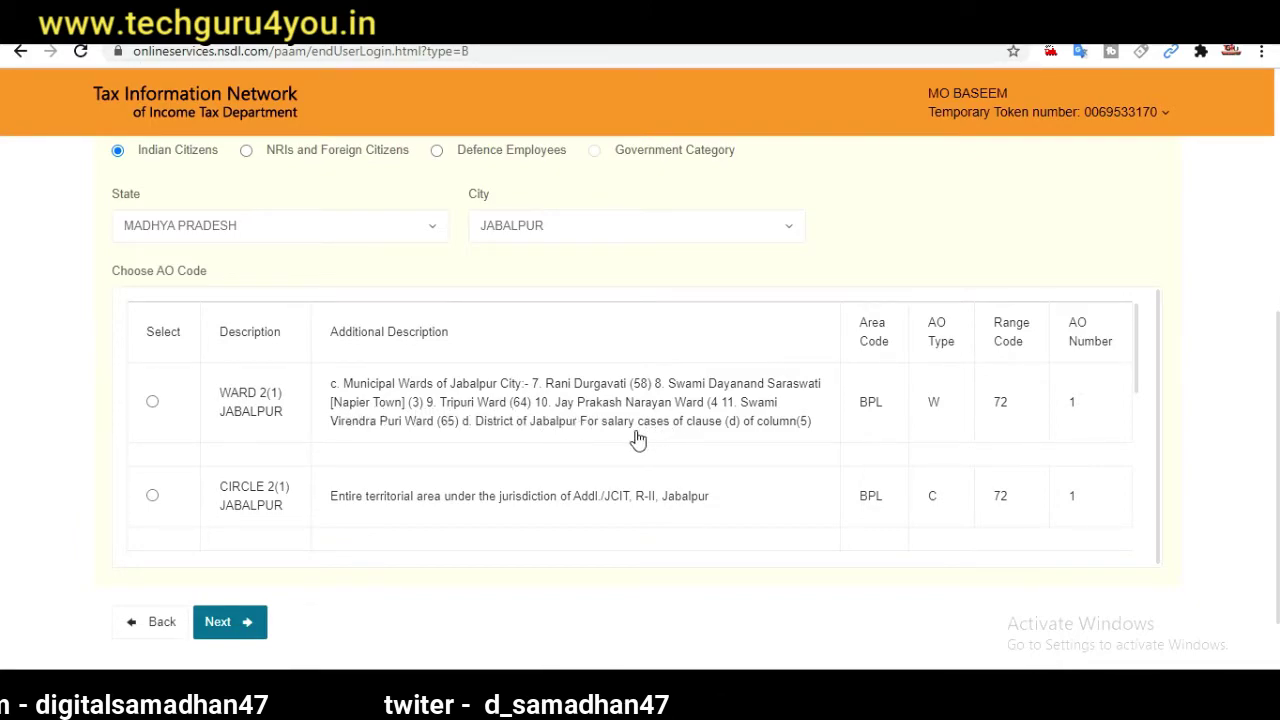
pyautogui.scroll(-1, 520, 434)
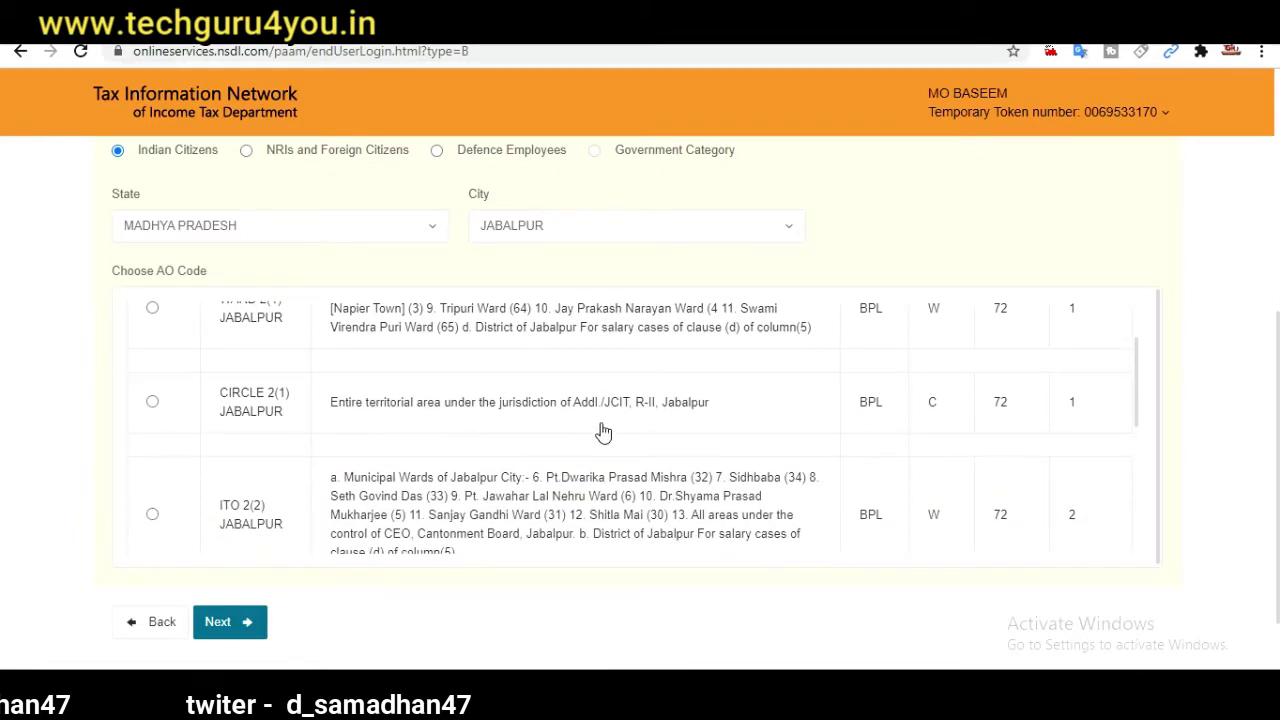
pyautogui.scroll(-1, 603, 432)
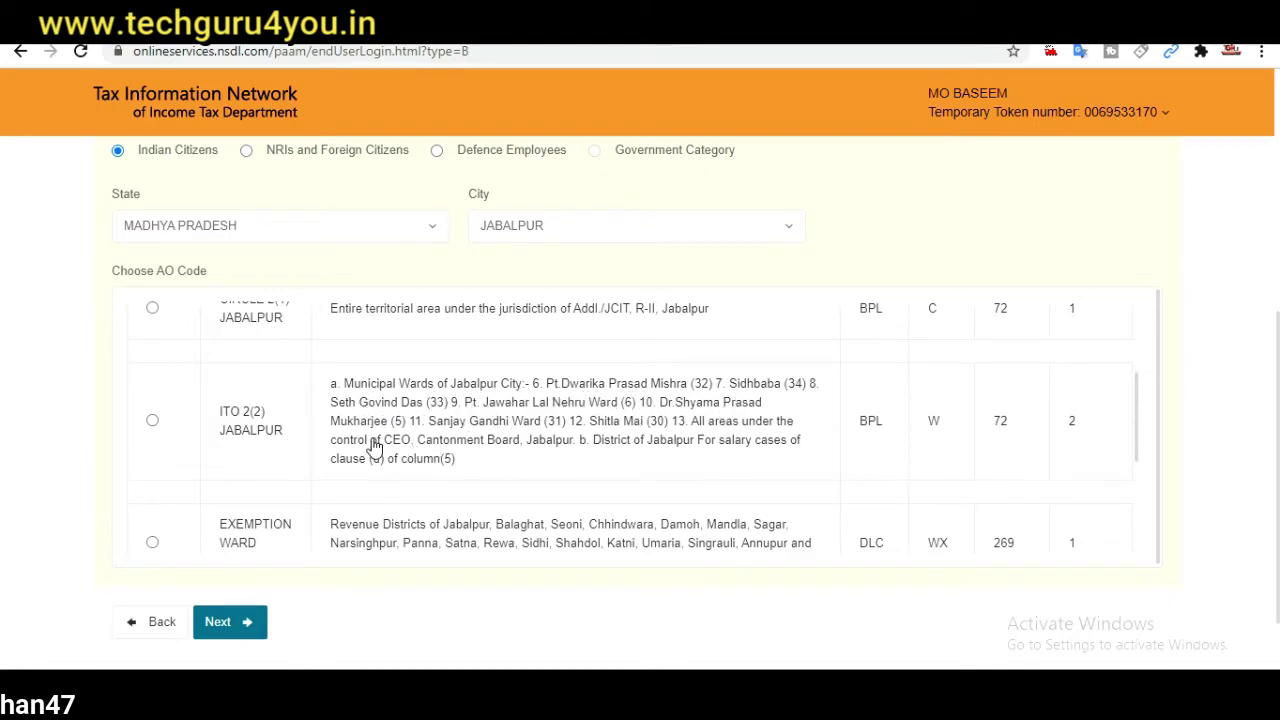
pyautogui.click(229, 621)
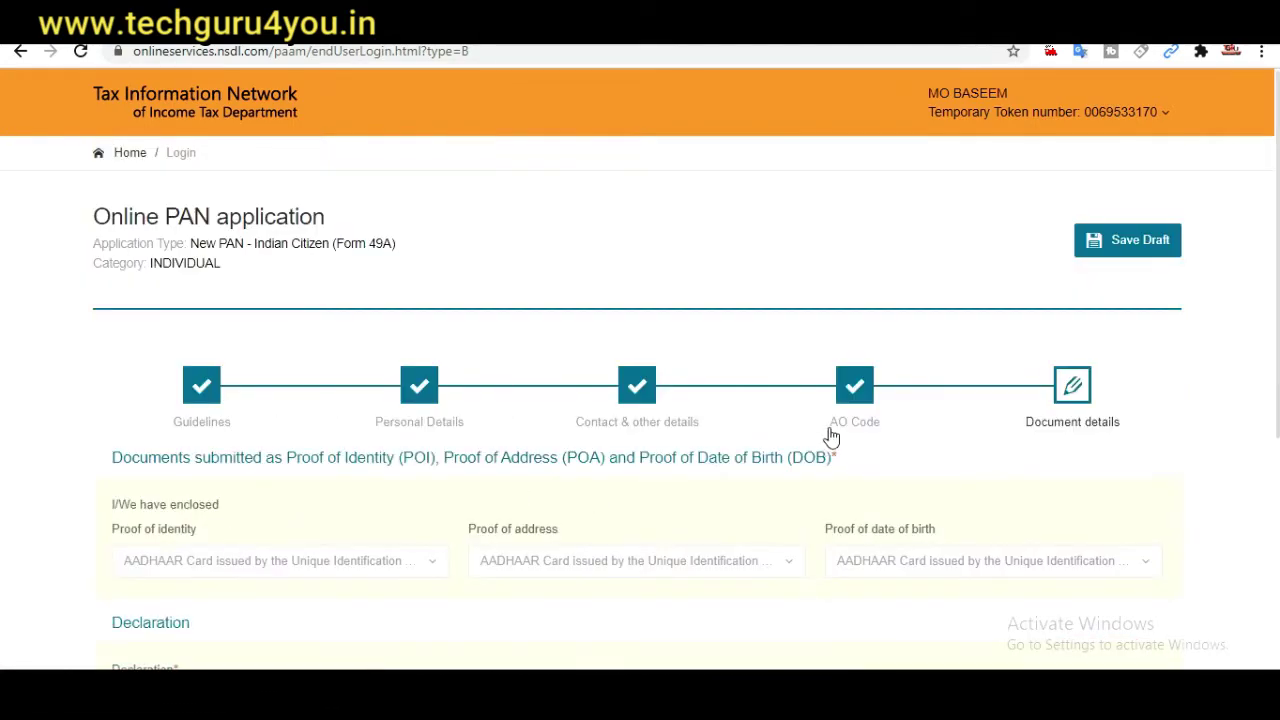
# Step: In the Declaration section, choose Himself/Herself as the declaring capacity
pyautogui.scroll(-2, 843, 434)
pyautogui.scroll(-1, 237, 417)
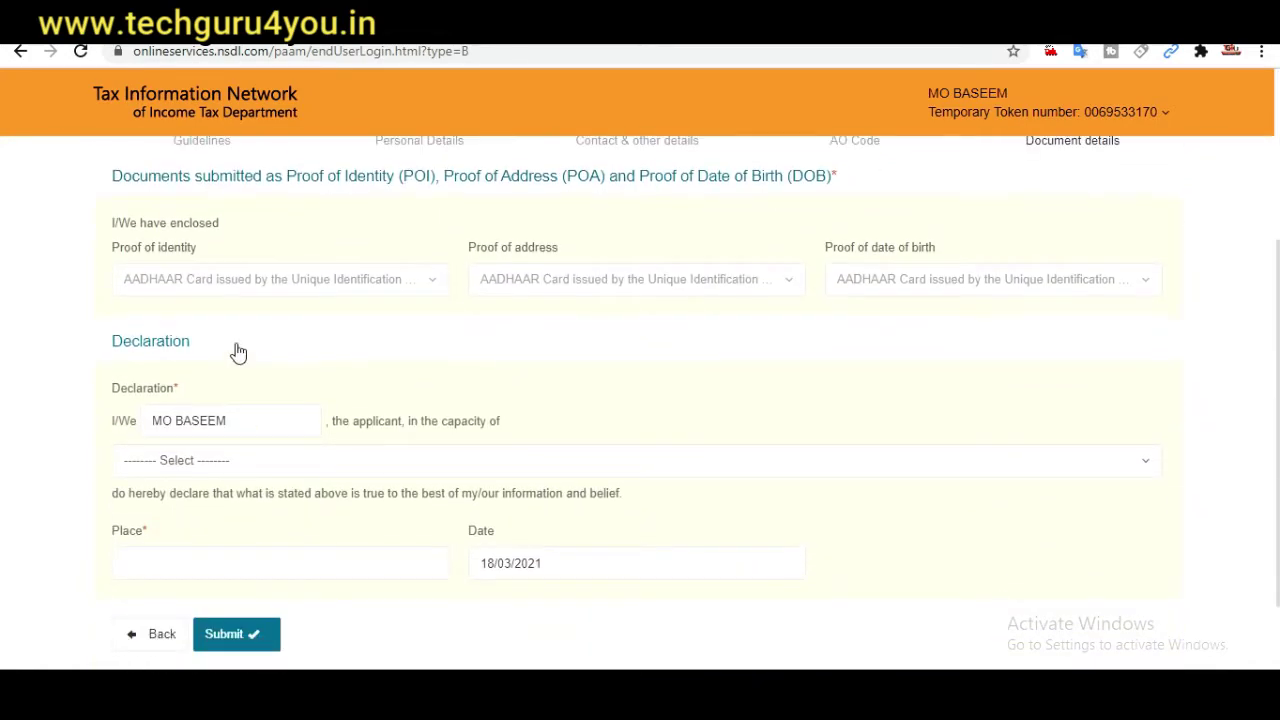
pyautogui.click(270, 460)
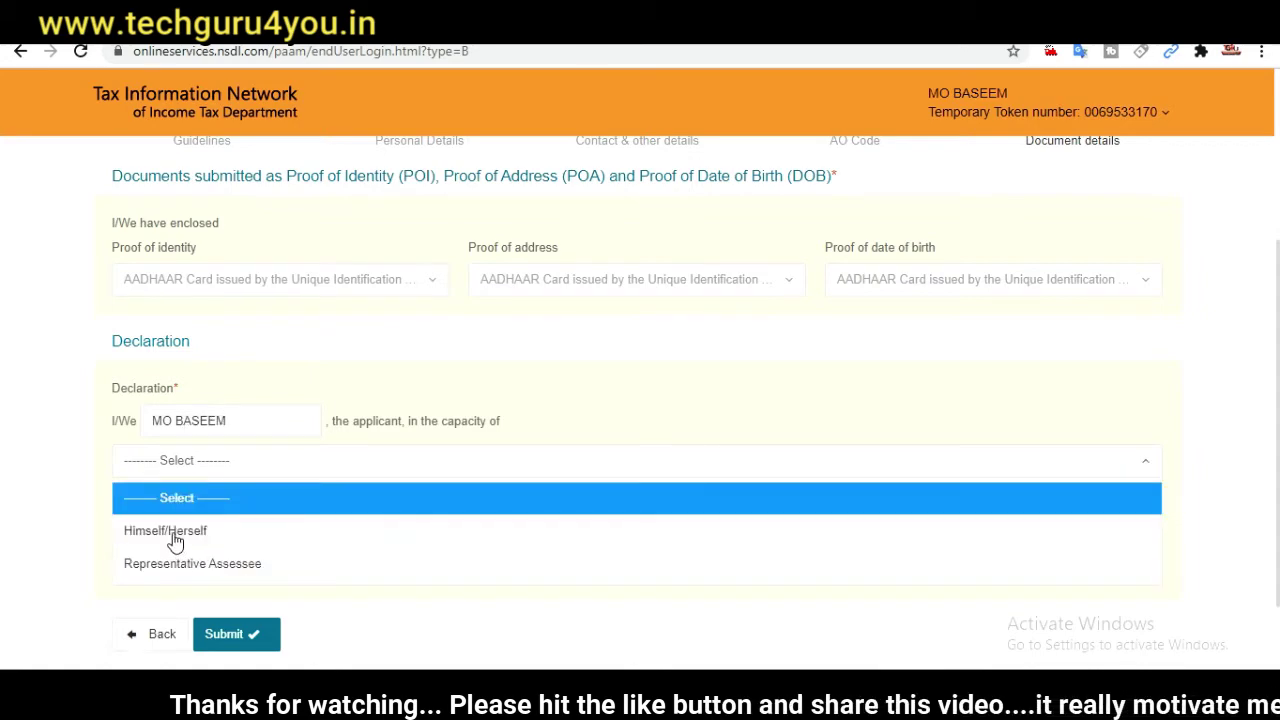
pyautogui.click(181, 540)
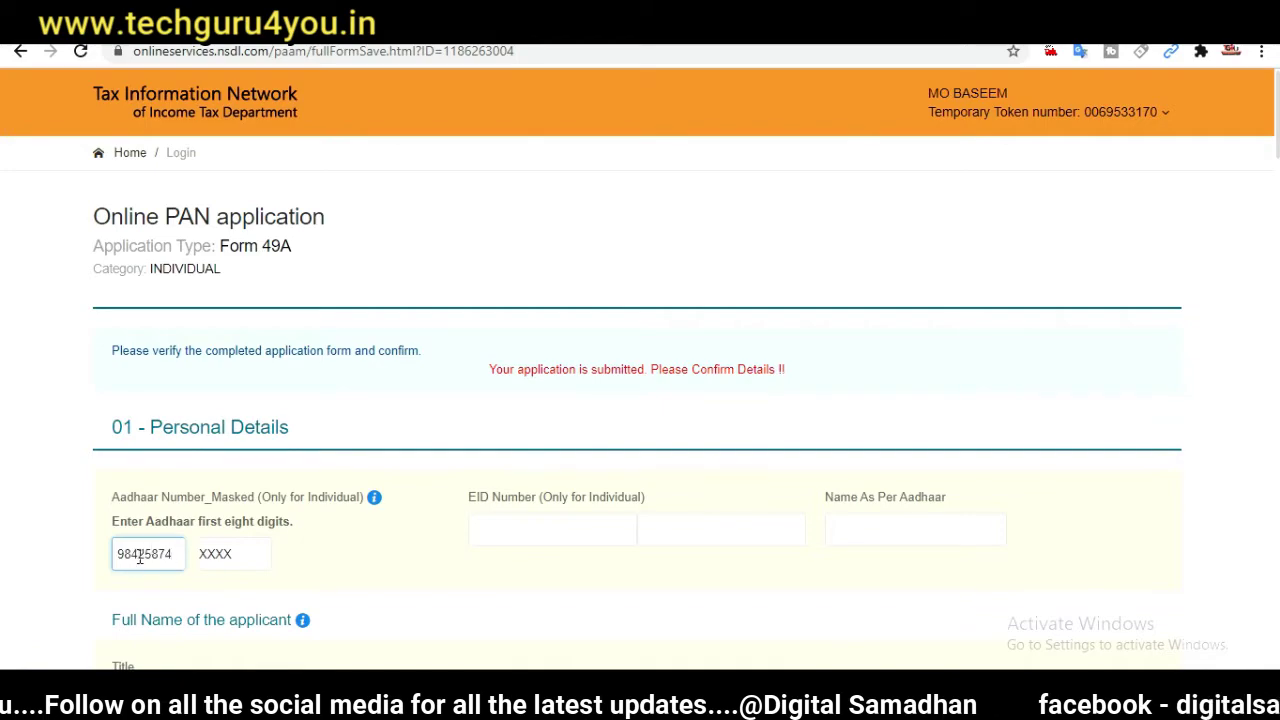
# Step: Review the application summary to the bottom and proceed to the Mode of payment page
pyautogui.scroll(-4, 170, 548)
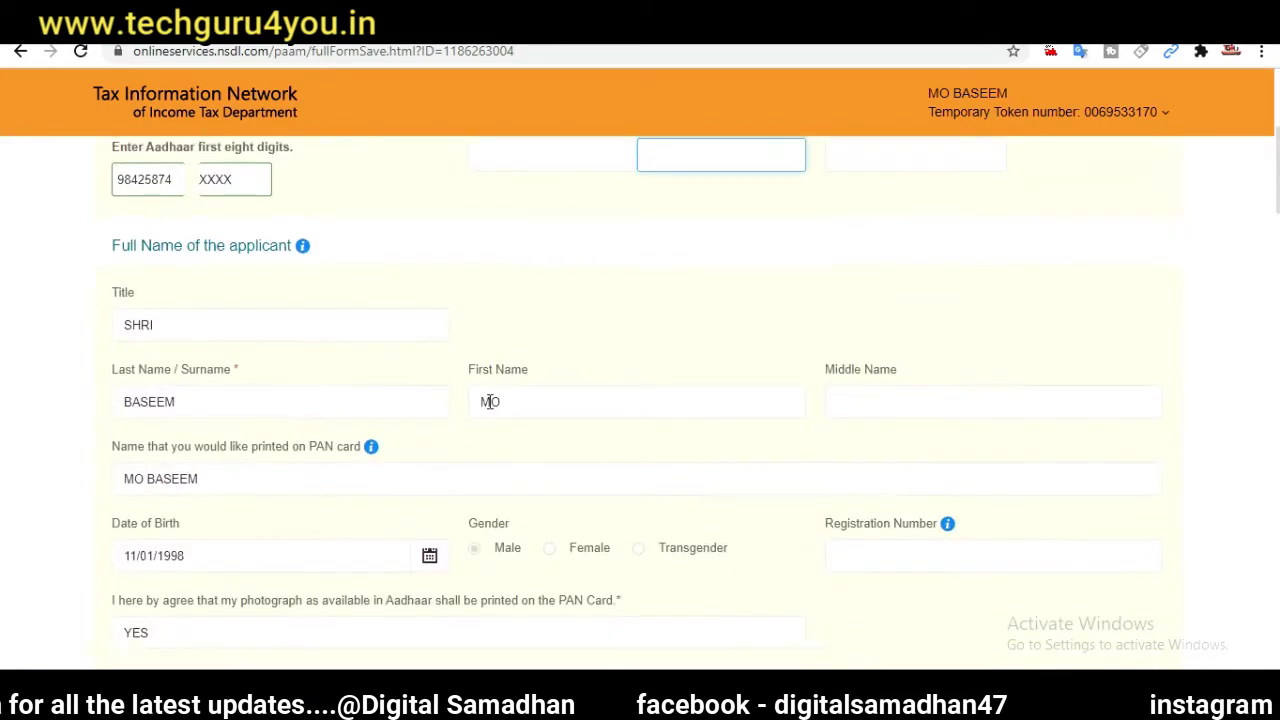
pyautogui.scroll(-1, 179, 325)
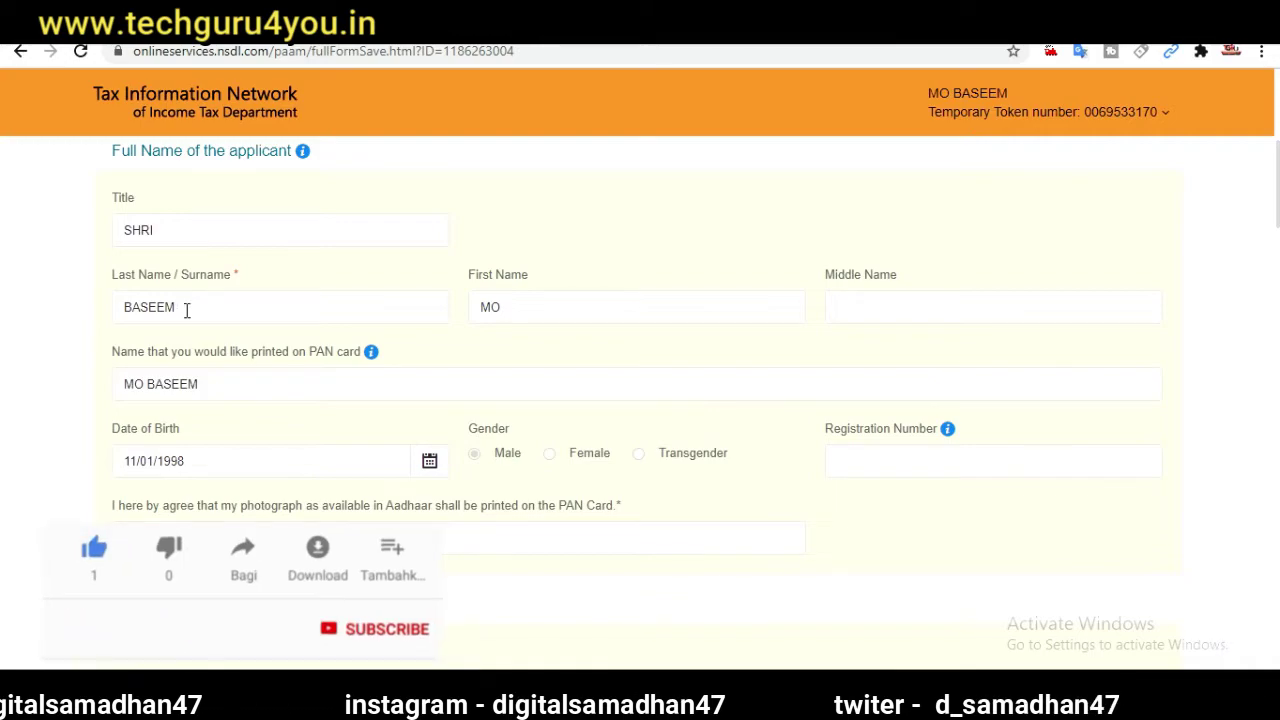
pyautogui.scroll(-4, 383, 411)
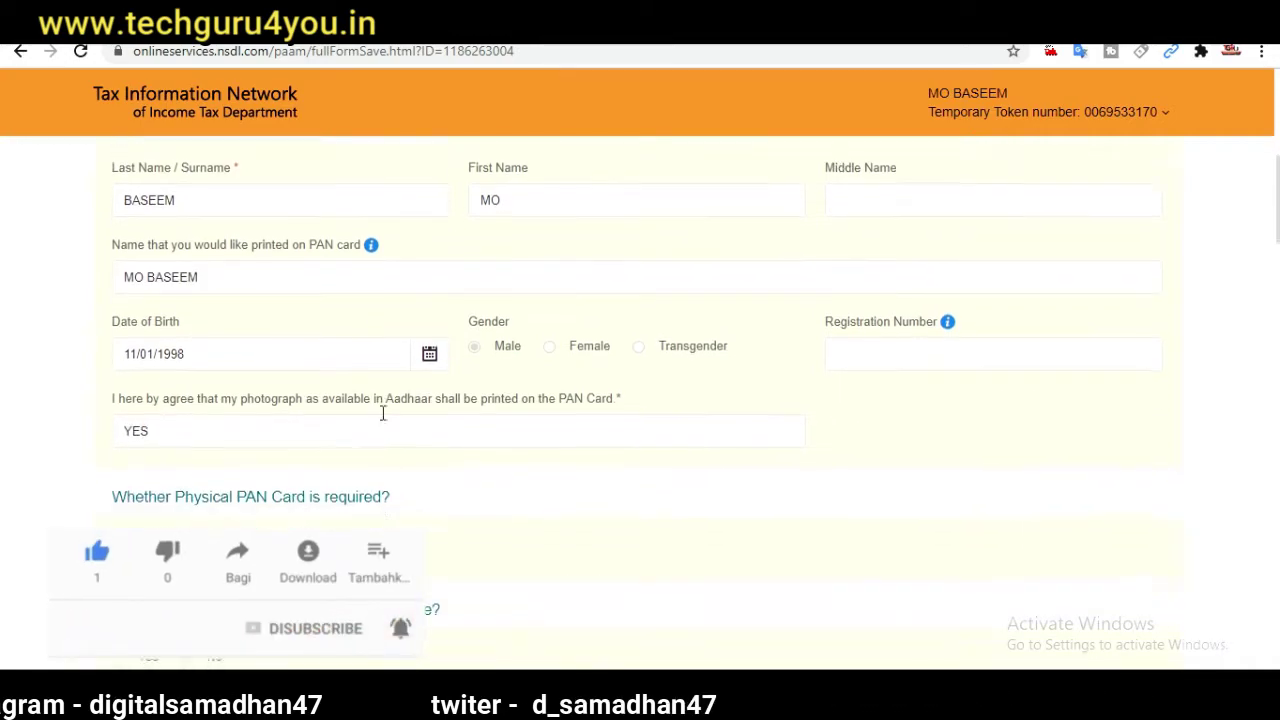
pyautogui.scroll(-5, 235, 300)
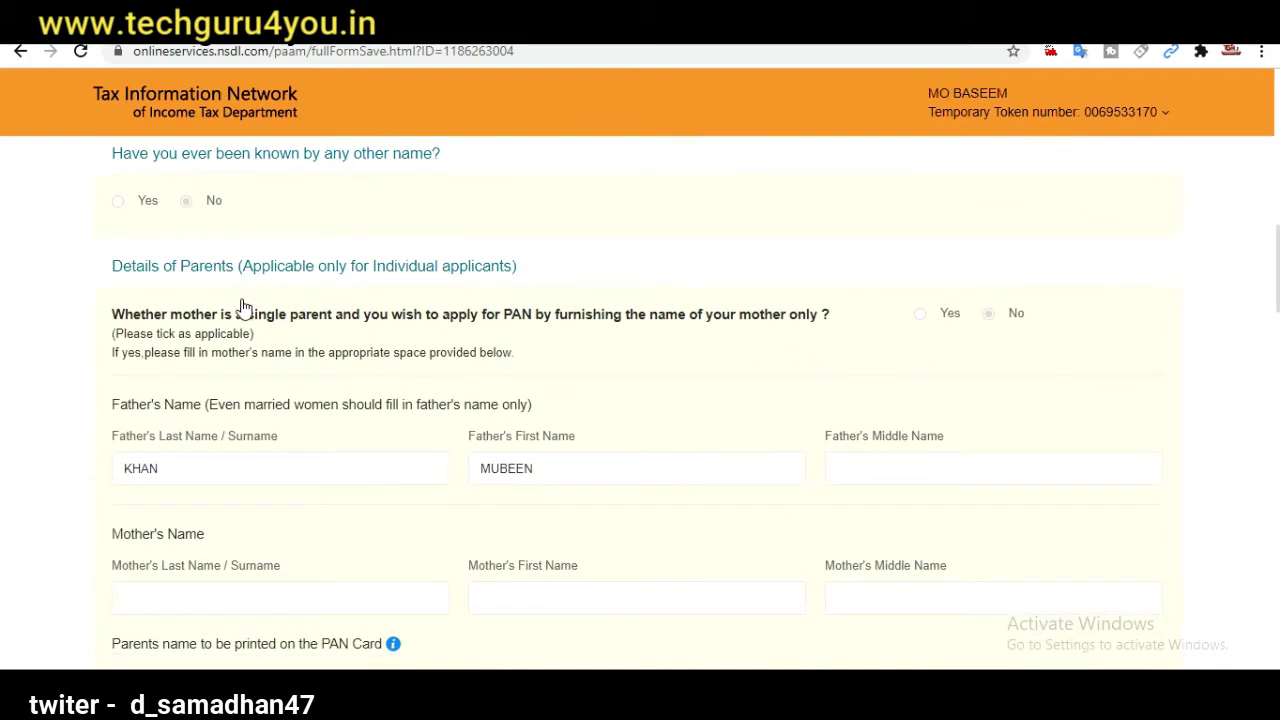
pyautogui.scroll(-7, 244, 308)
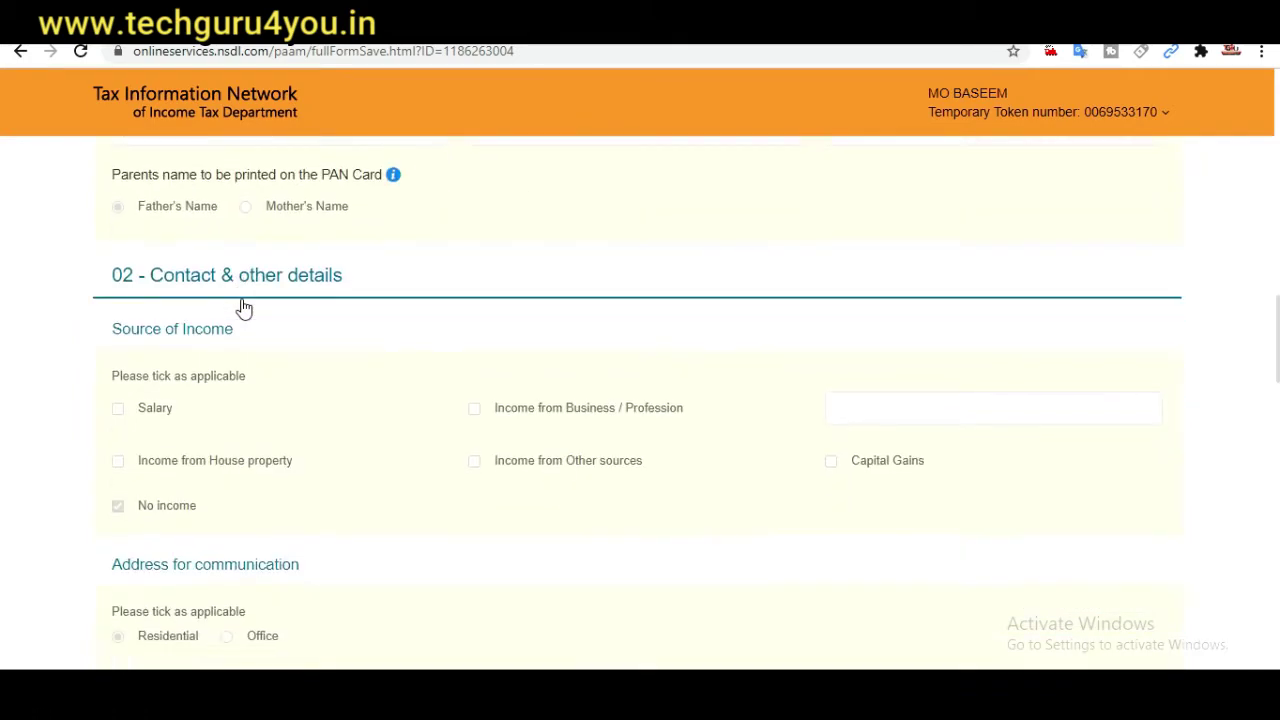
pyautogui.scroll(-10, 244, 308)
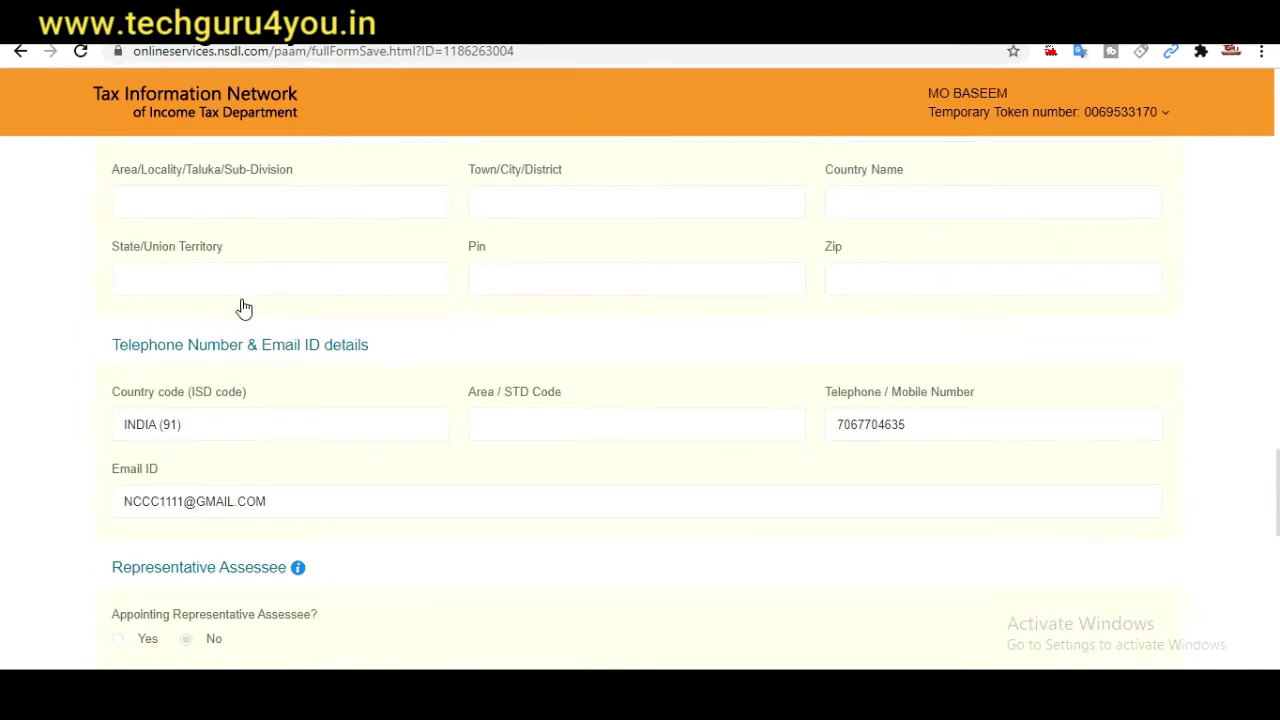
pyautogui.scroll(-3, 244, 308)
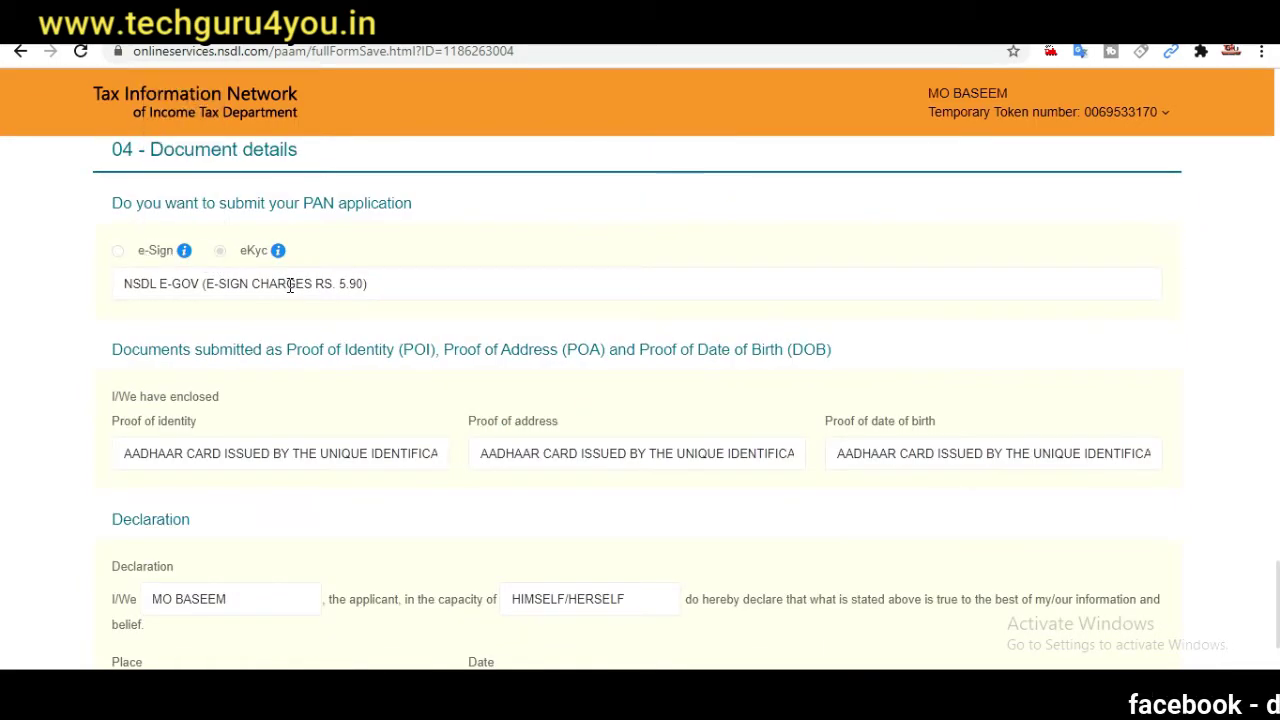
pyautogui.scroll(-3, 290, 285)
pyautogui.click(239, 538)
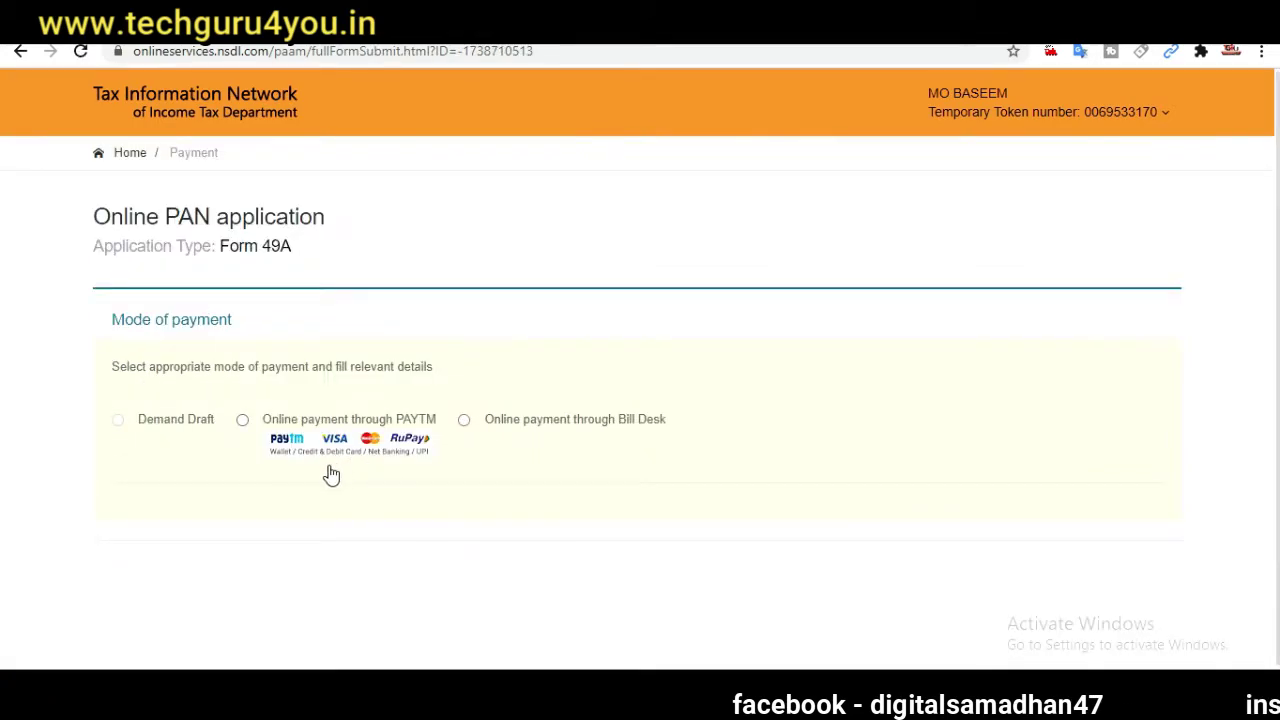
# Step: Select online payment through Bill Desk, accept the terms of service, and proceed to payment
pyautogui.click(464, 420)
pyautogui.scroll(-6, 298, 503)
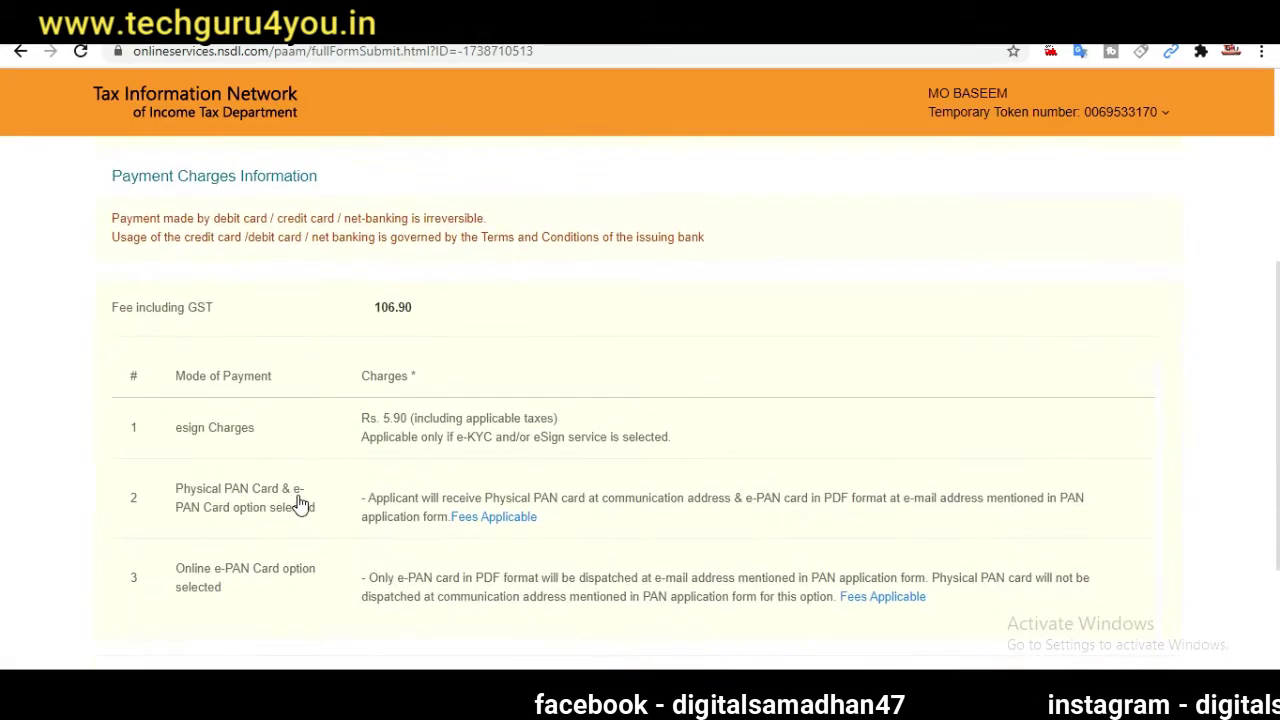
pyautogui.scroll(4, 298, 503)
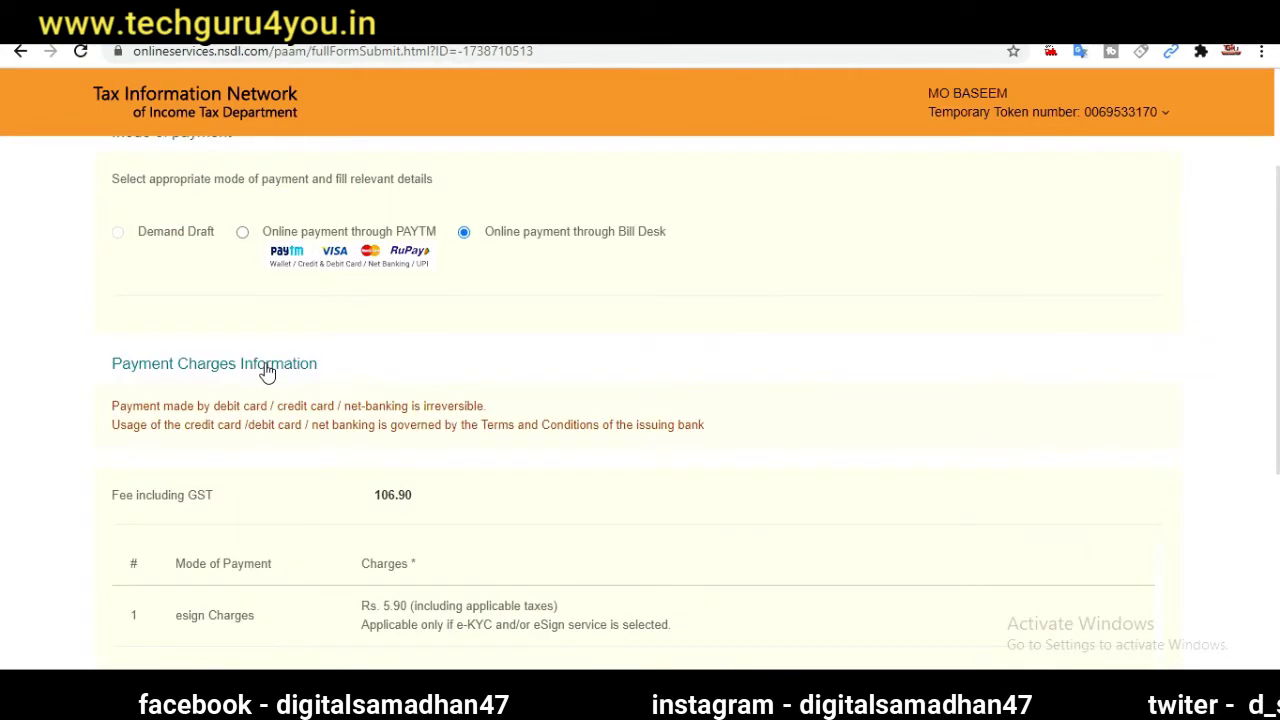
pyautogui.scroll(-4, 546, 434)
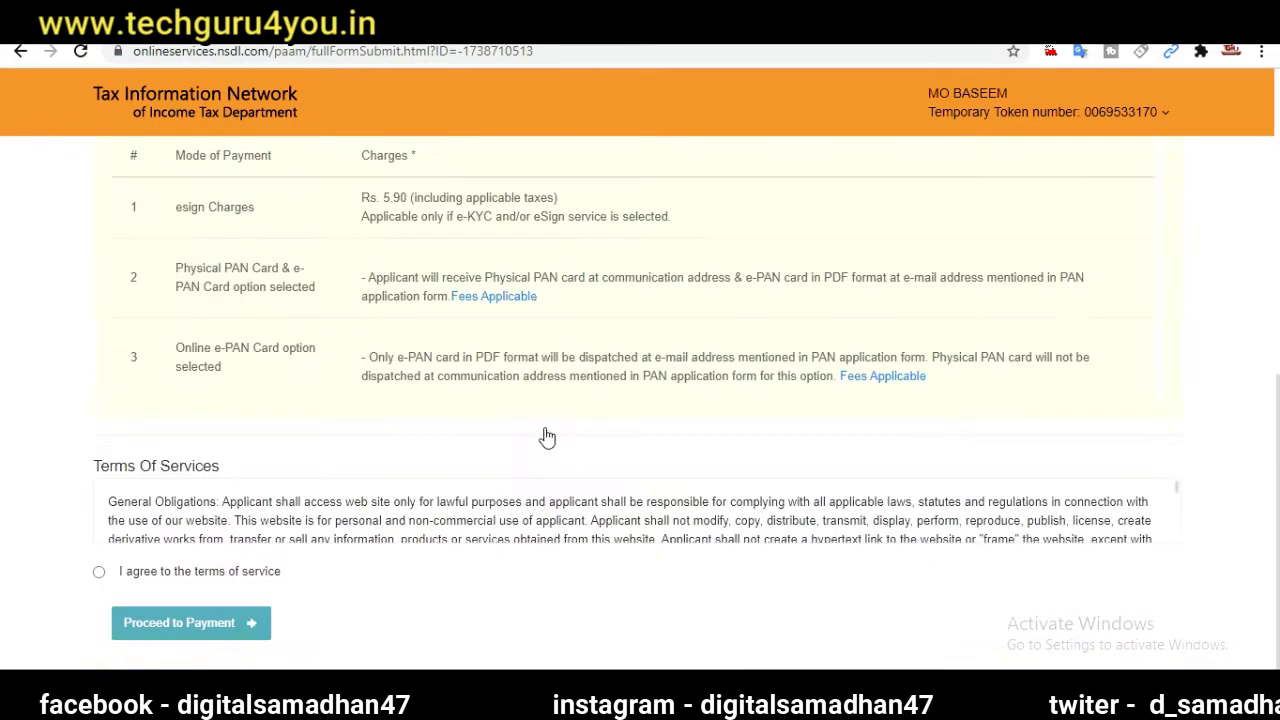
pyautogui.click(100, 573)
pyautogui.click(190, 622)
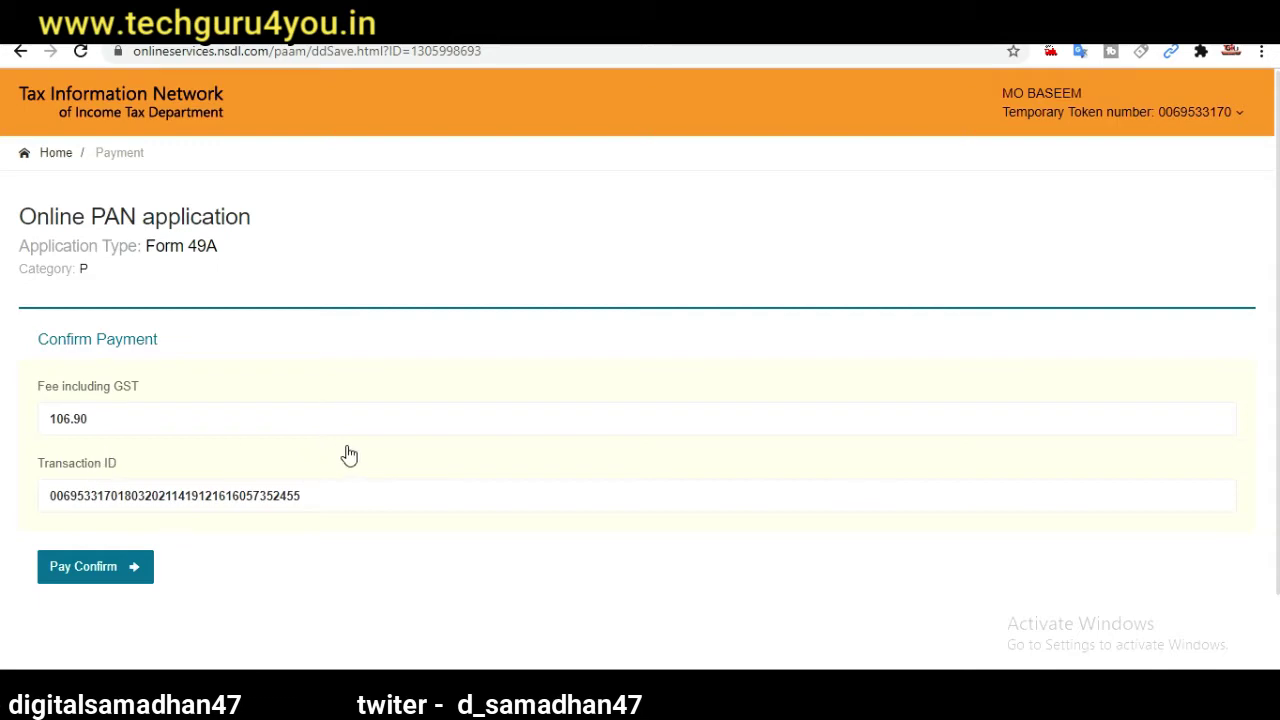
# Step: Select the transaction ID and confirm payment of the 106.90 fee
pyautogui.moveTo(340, 494); pyautogui.dragTo(45, 496)
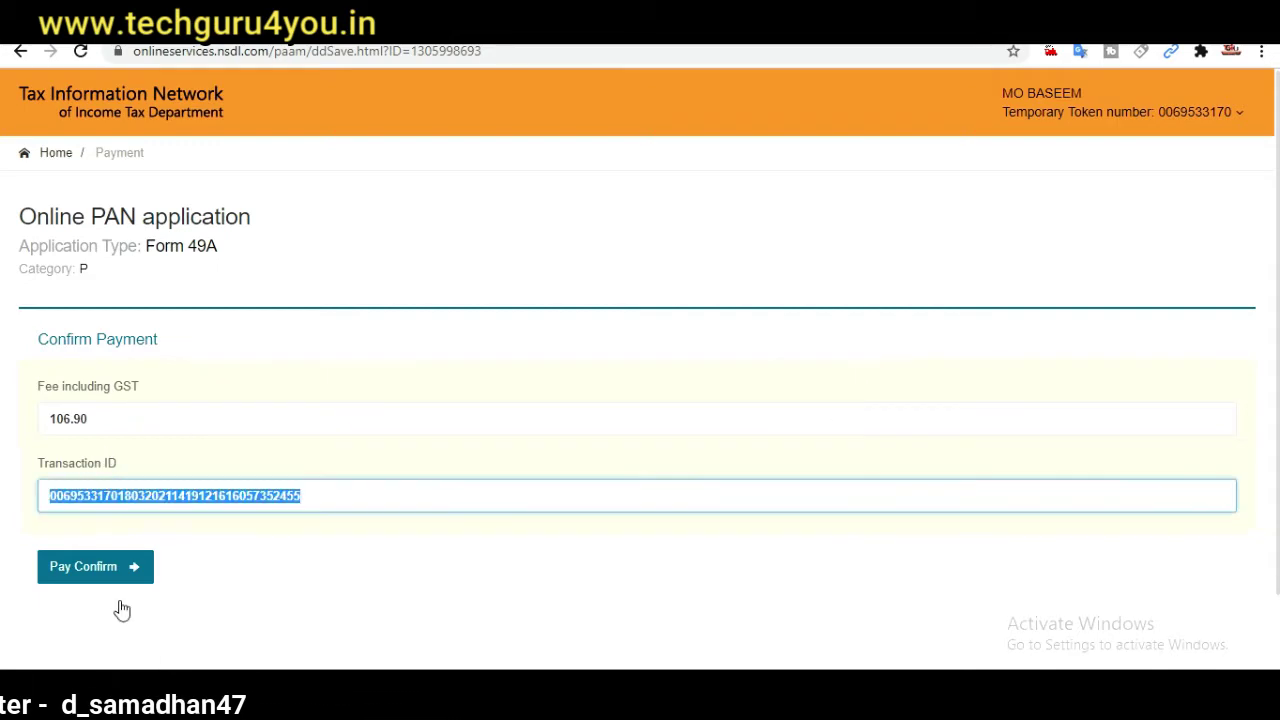
pyautogui.click(83, 567)
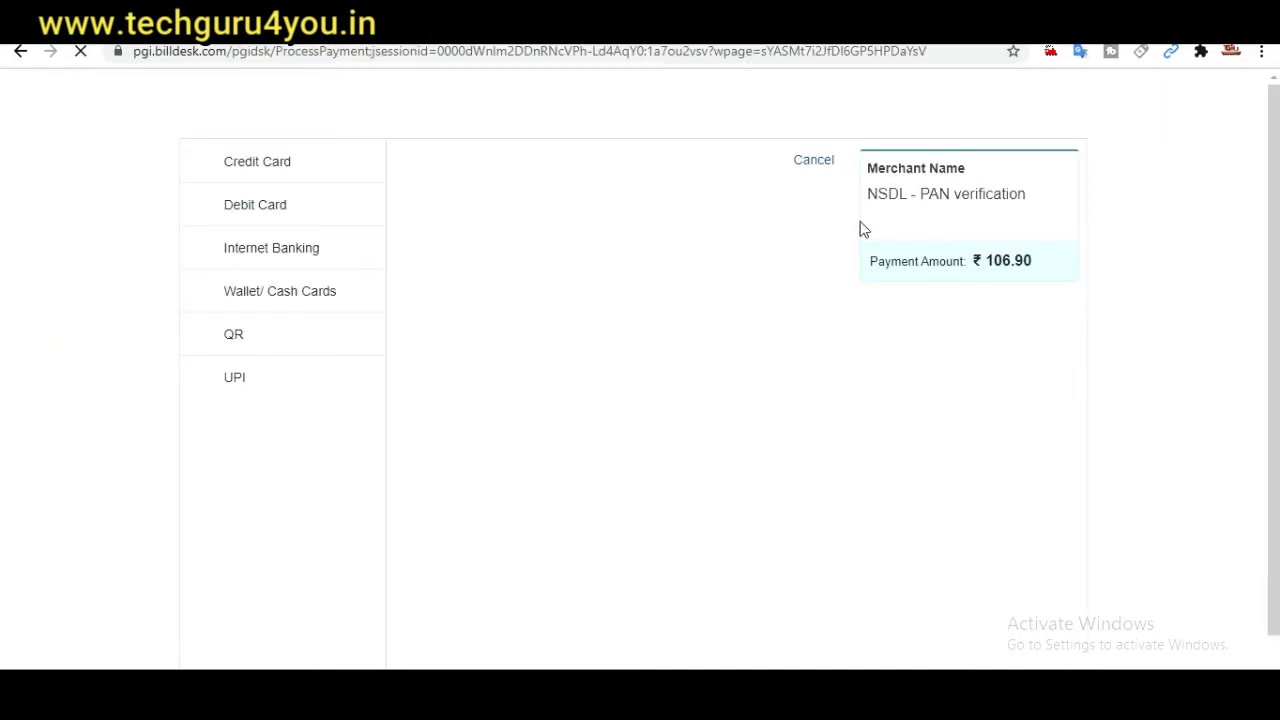
# Step: Choose Internet Banking and make the ₹106.90 payment
pyautogui.click(267, 252)
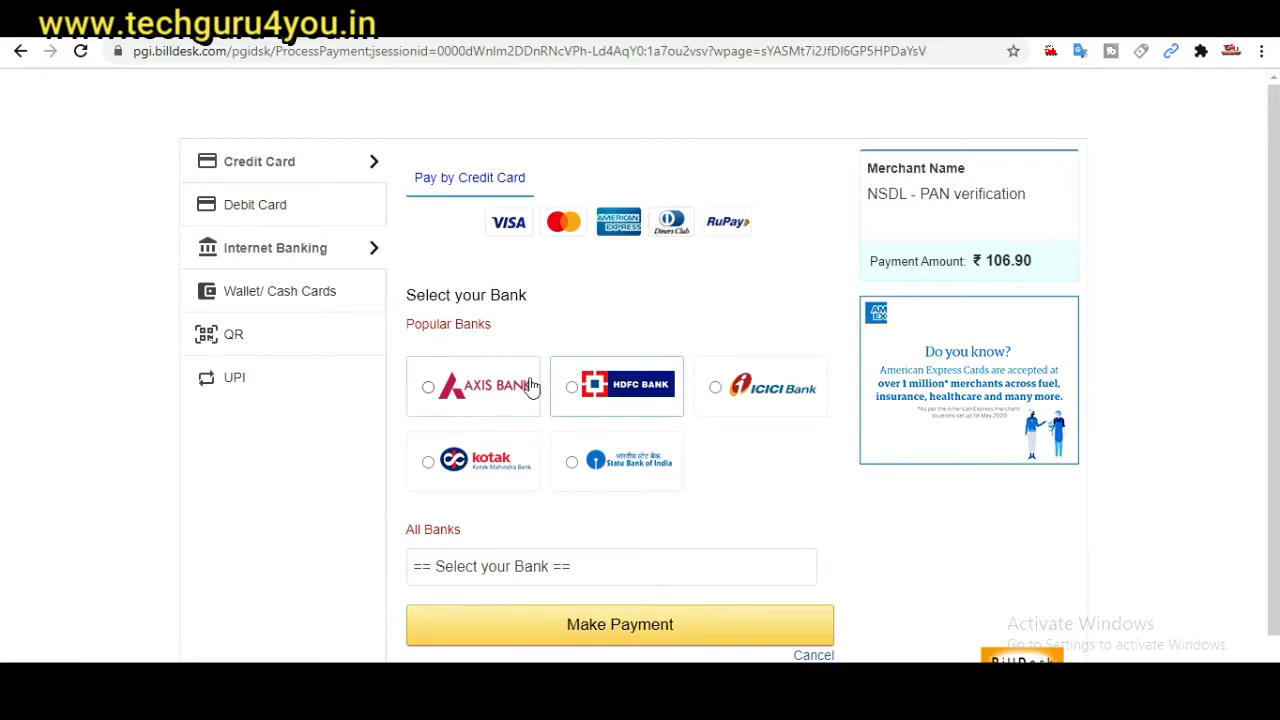
pyautogui.click(603, 632)
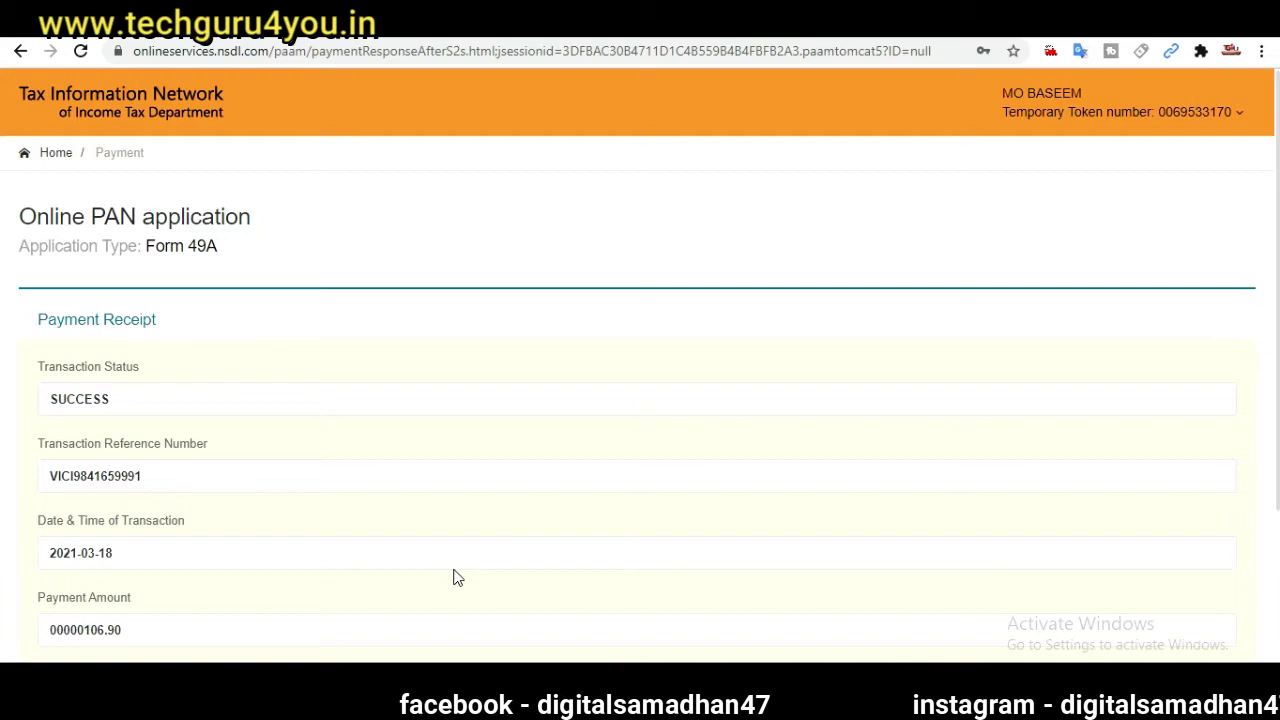
# Step: Continue past the payment receipt and proceed with Aadhaar authentication until OTP verification appears
pyautogui.moveTo(112, 399); pyautogui.dragTo(46, 398)
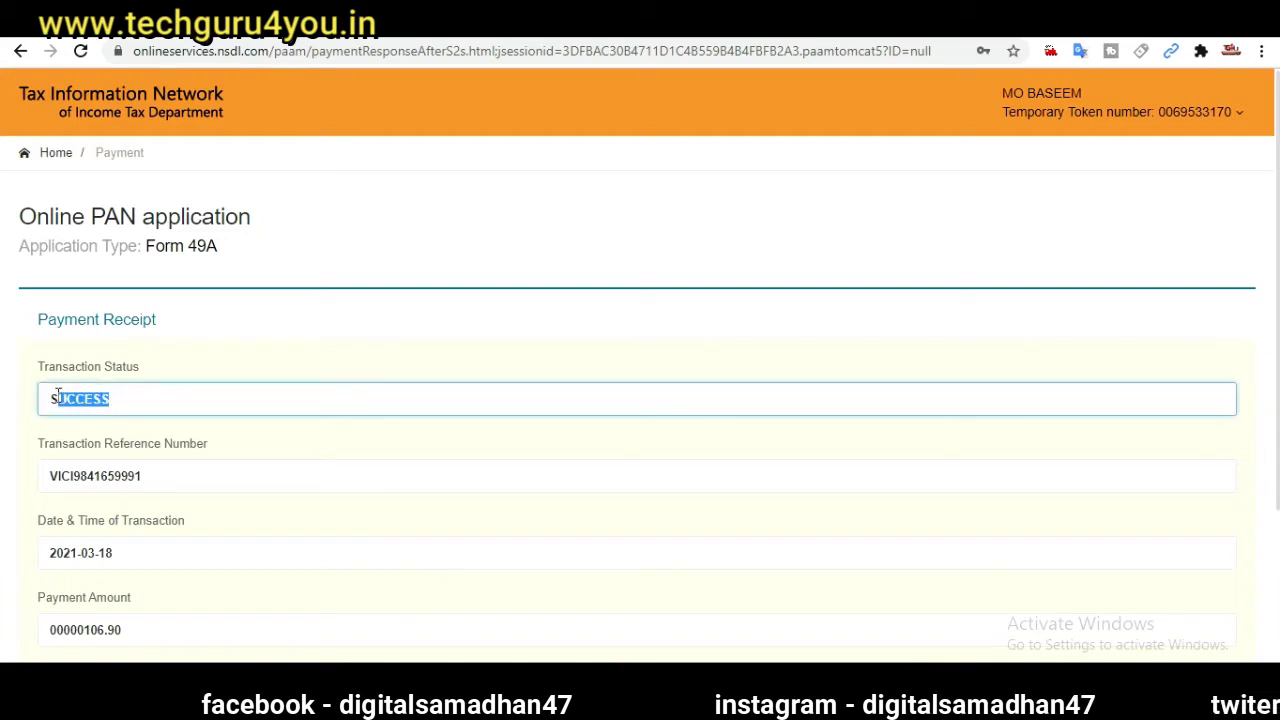
pyautogui.scroll(-1, 400, 373)
pyautogui.scroll(-2, 400, 373)
pyautogui.click(118, 590)
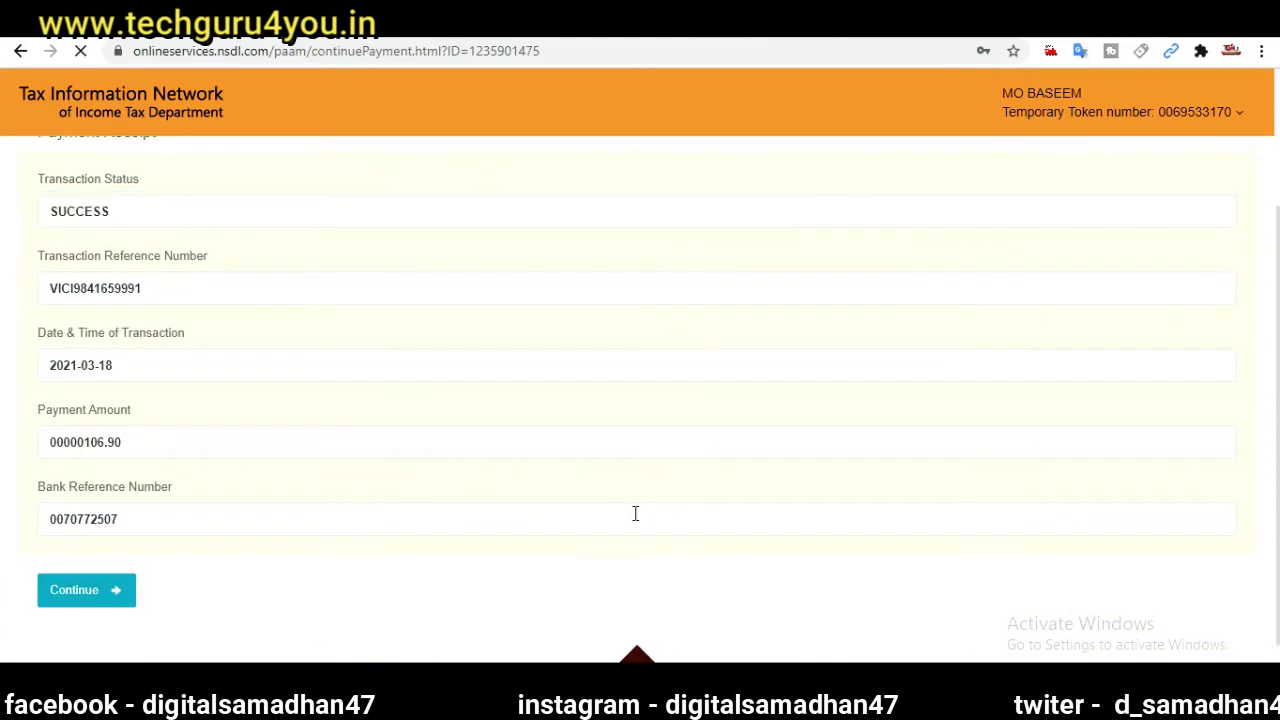
pyautogui.scroll(-3, 614, 523)
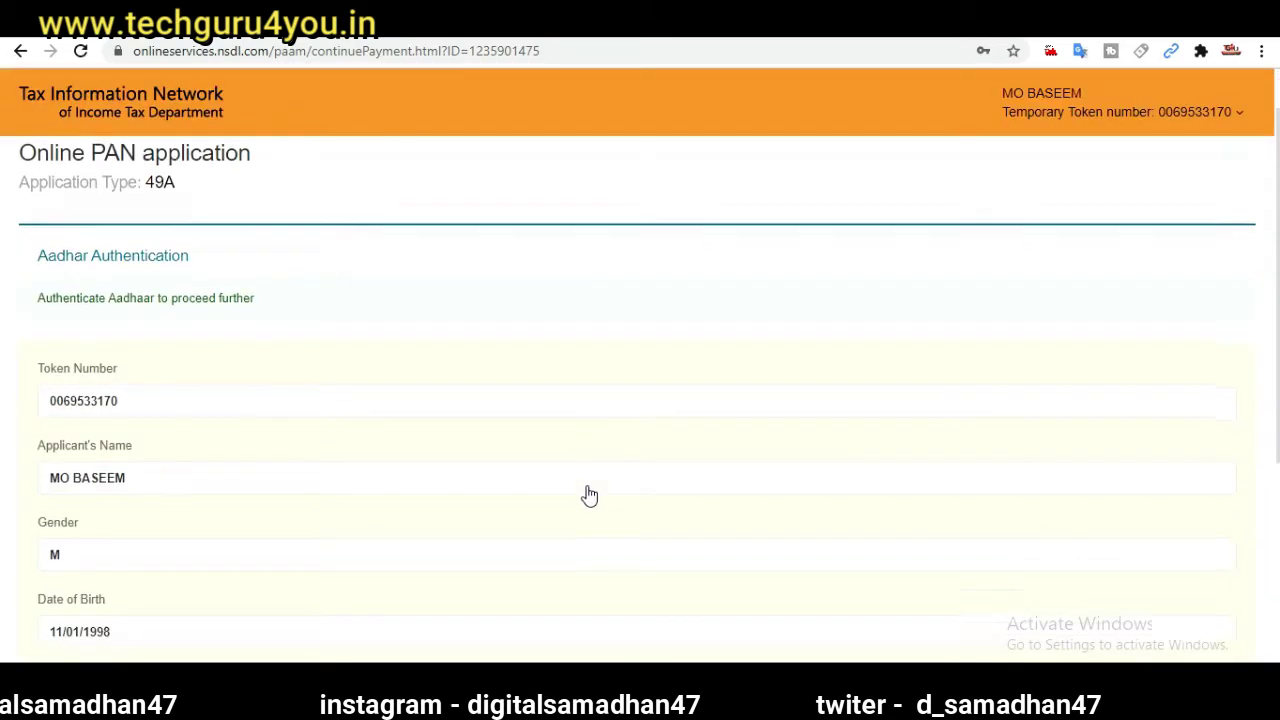
pyautogui.scroll(-3, 291, 348)
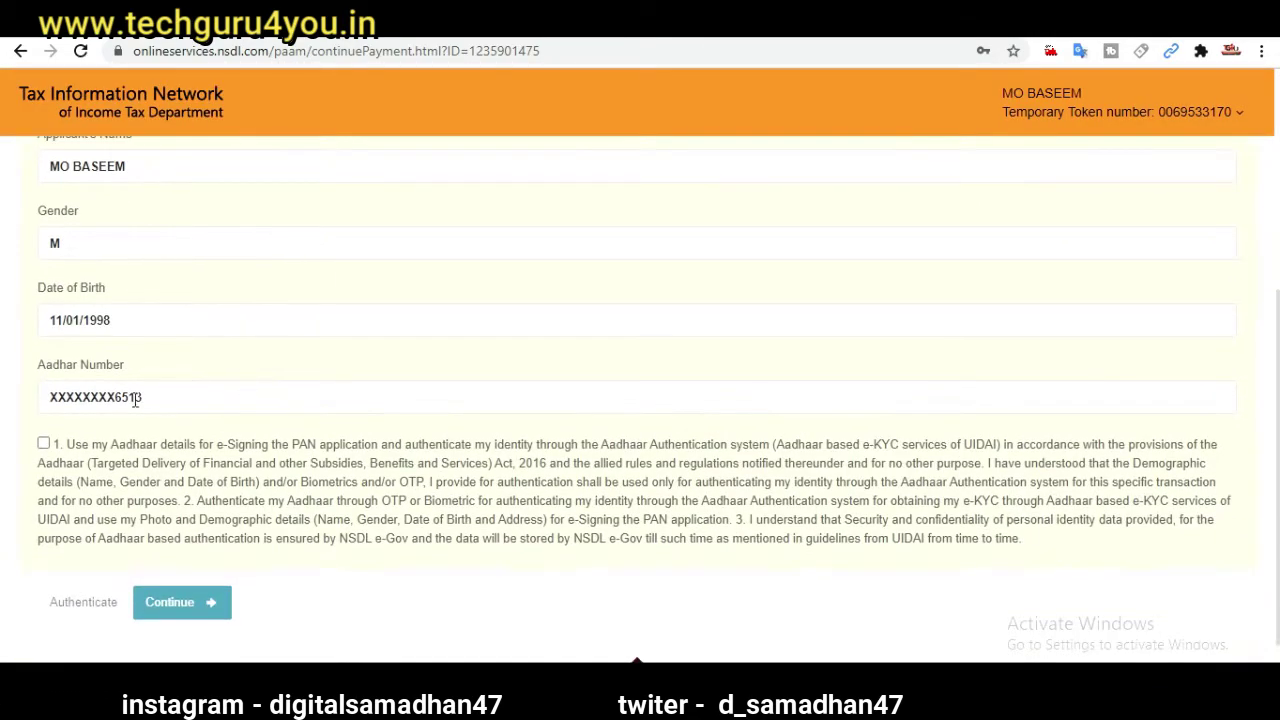
pyautogui.scroll(6, 821, 337)
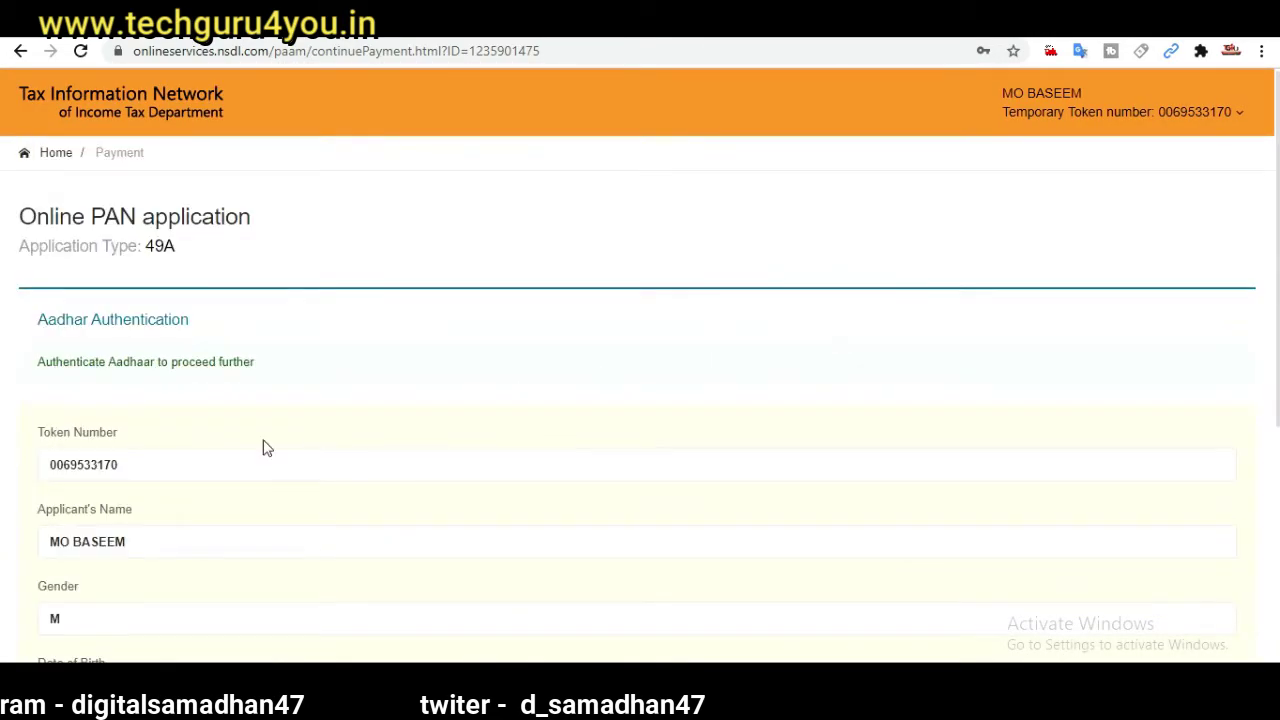
pyautogui.scroll(-4, 221, 418)
pyautogui.scroll(-1, 120, 580)
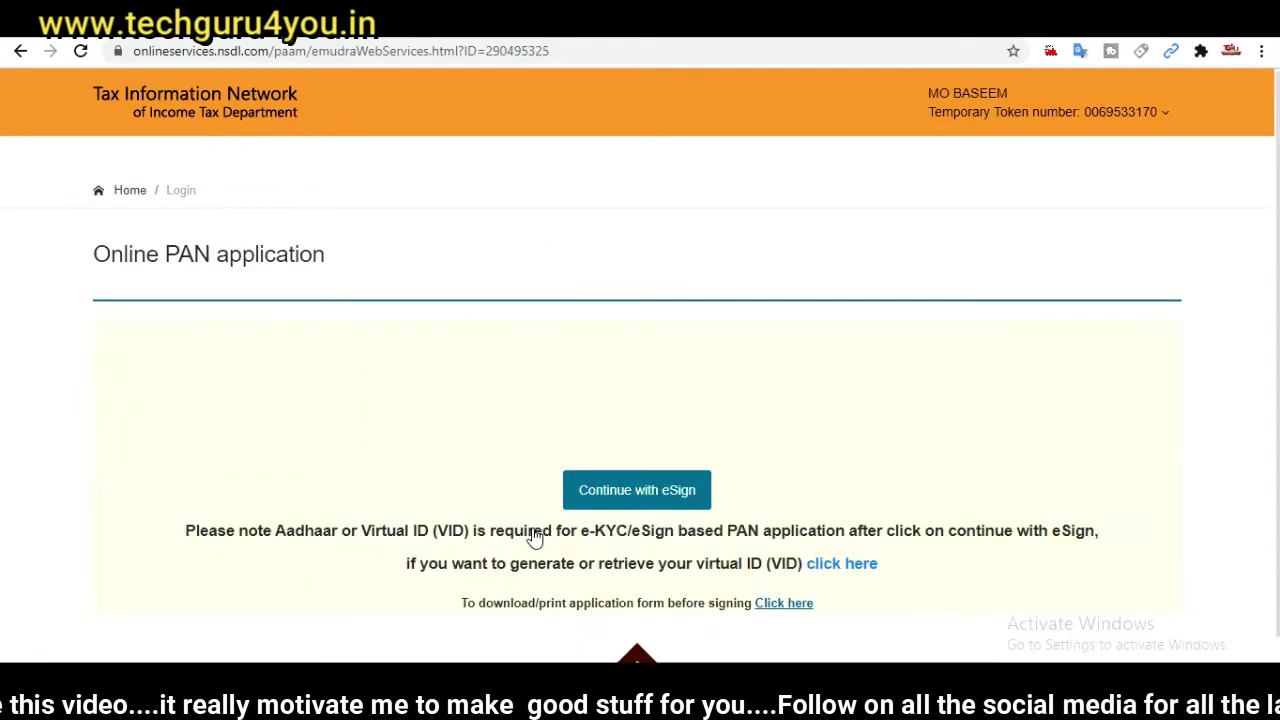
# Step: E-sign the application by entering the Aadhaar number, sending the OTP and verifying it
pyautogui.scroll(-1, 914, 454)
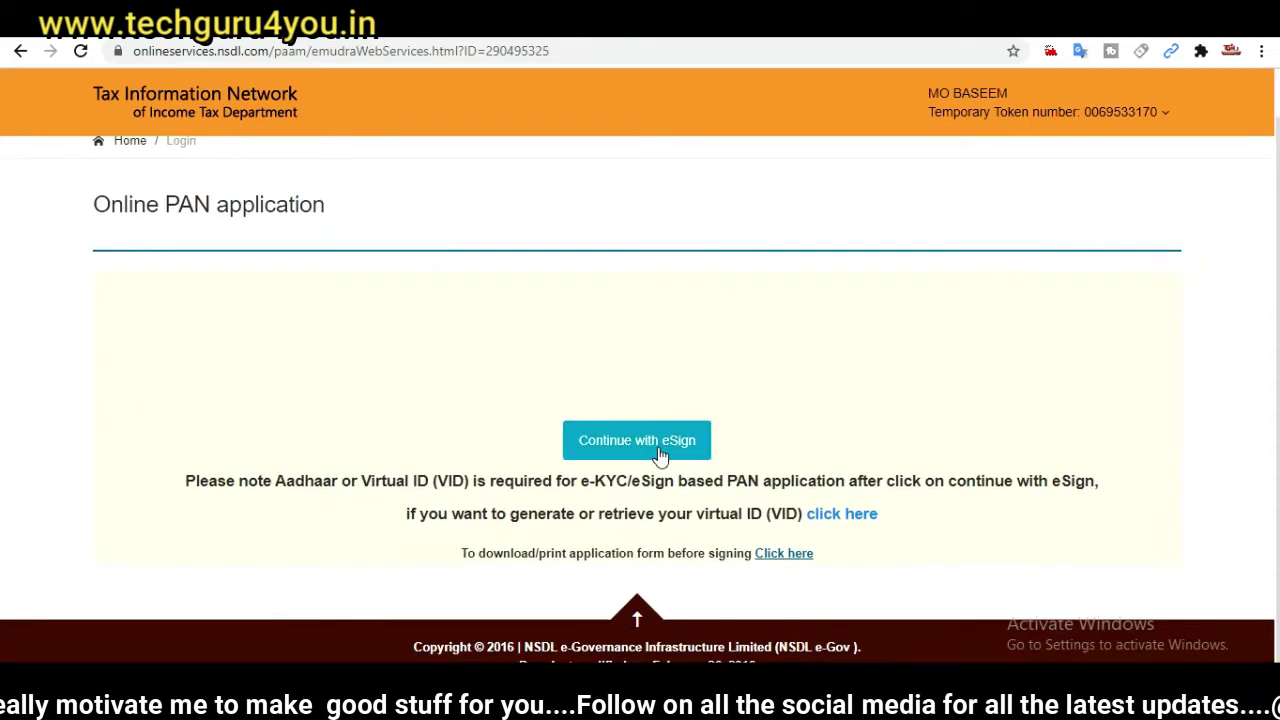
pyautogui.click(613, 456)
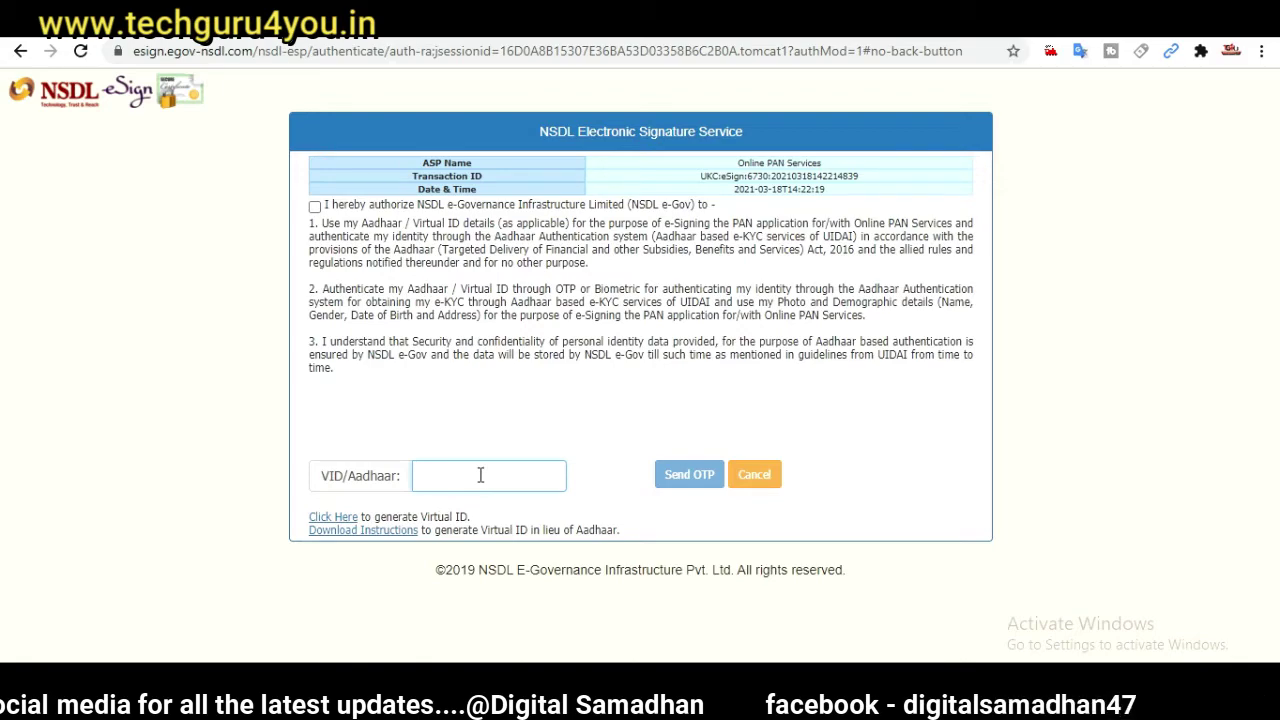
pyautogui.doubleClick(530, 477)
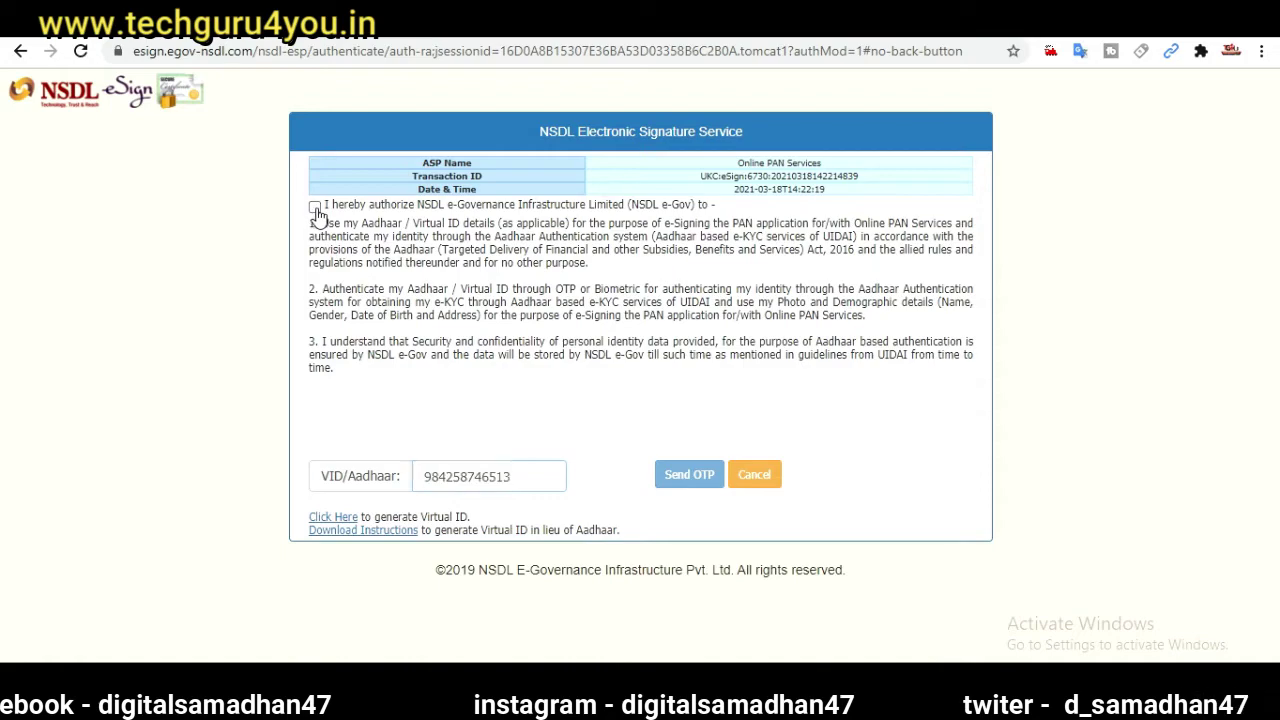
pyautogui.click(686, 480)
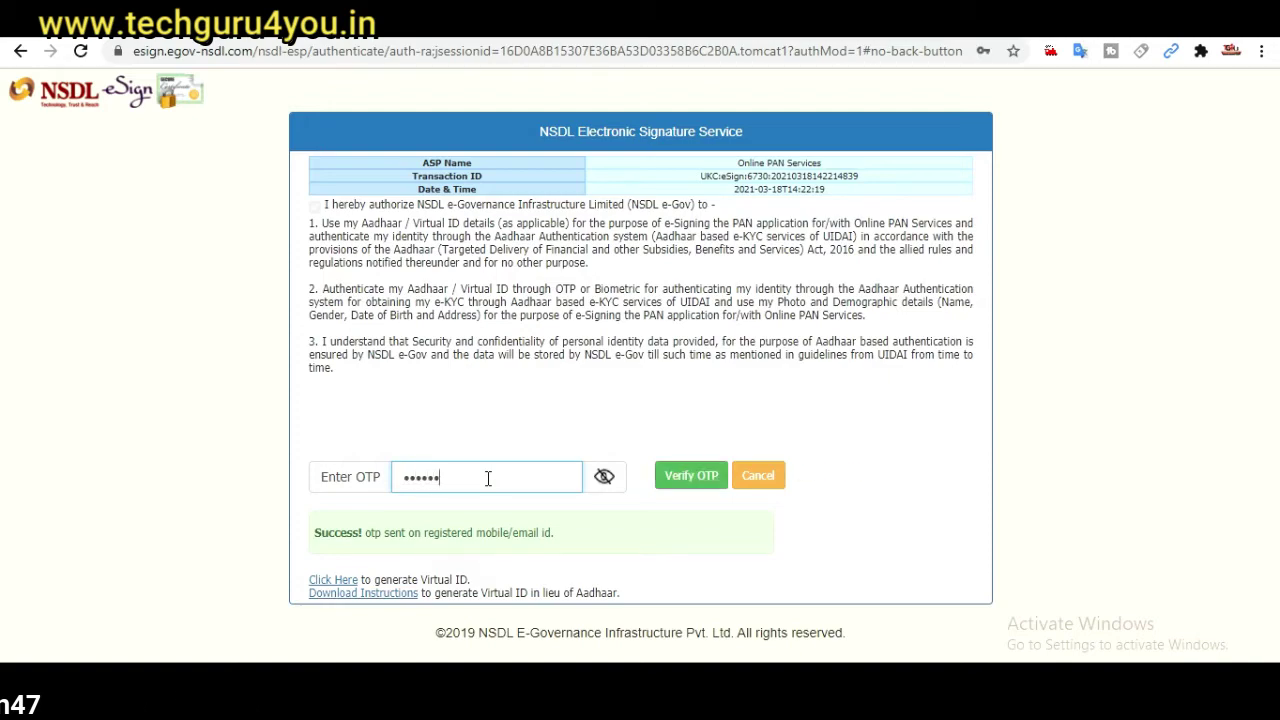
pyautogui.click(672, 480)
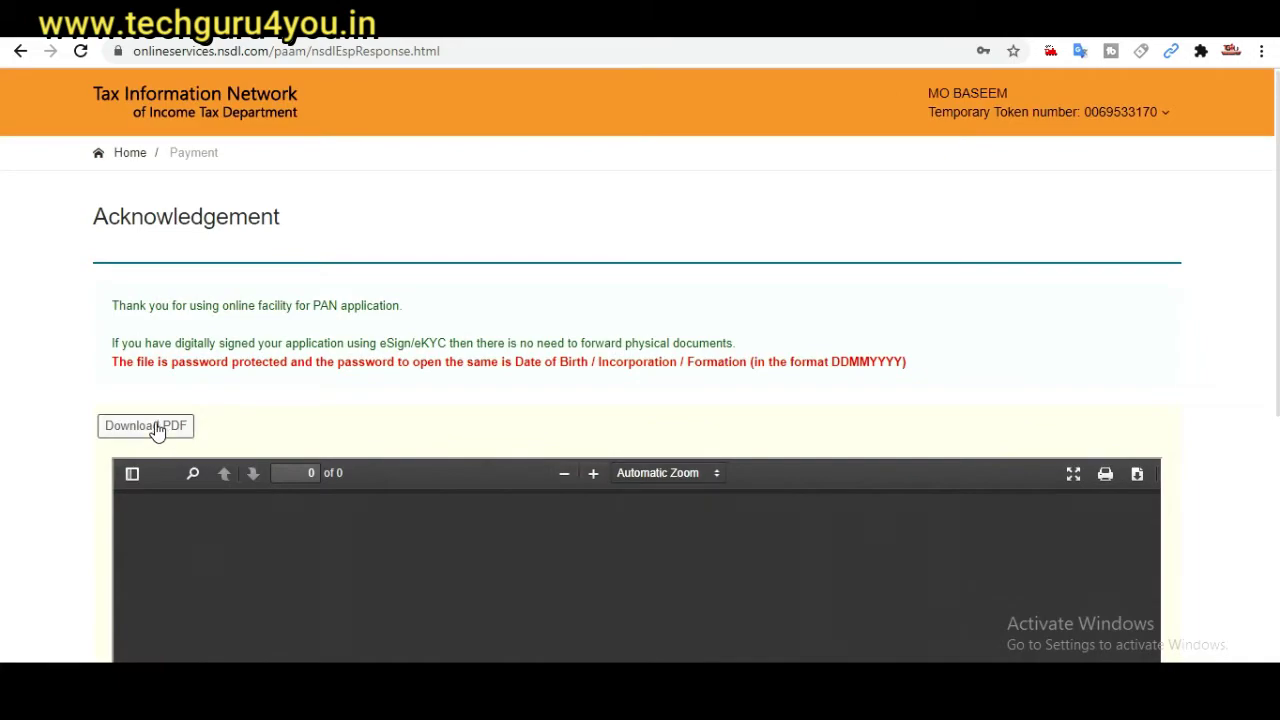
# Step: Download the signed acknowledgement PDF
pyautogui.scroll(-5, 860, 385)
pyautogui.scroll(5, 1100, 385)
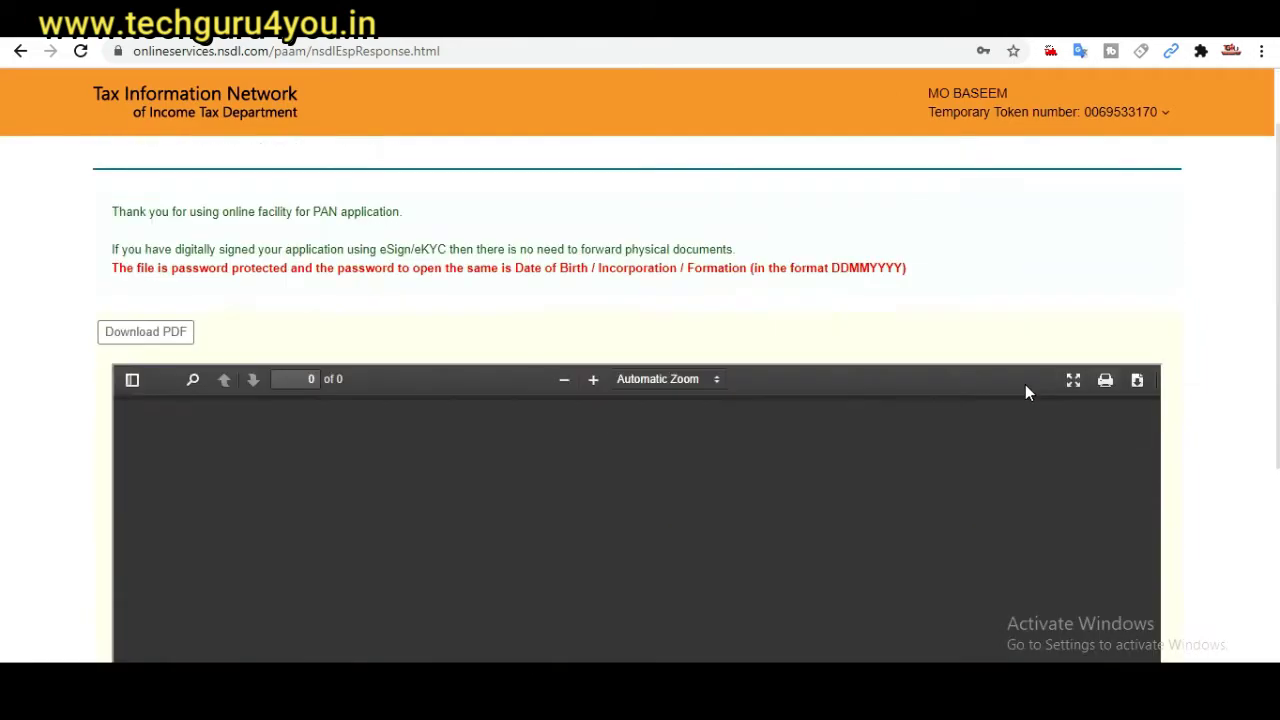
pyautogui.click(145, 426)
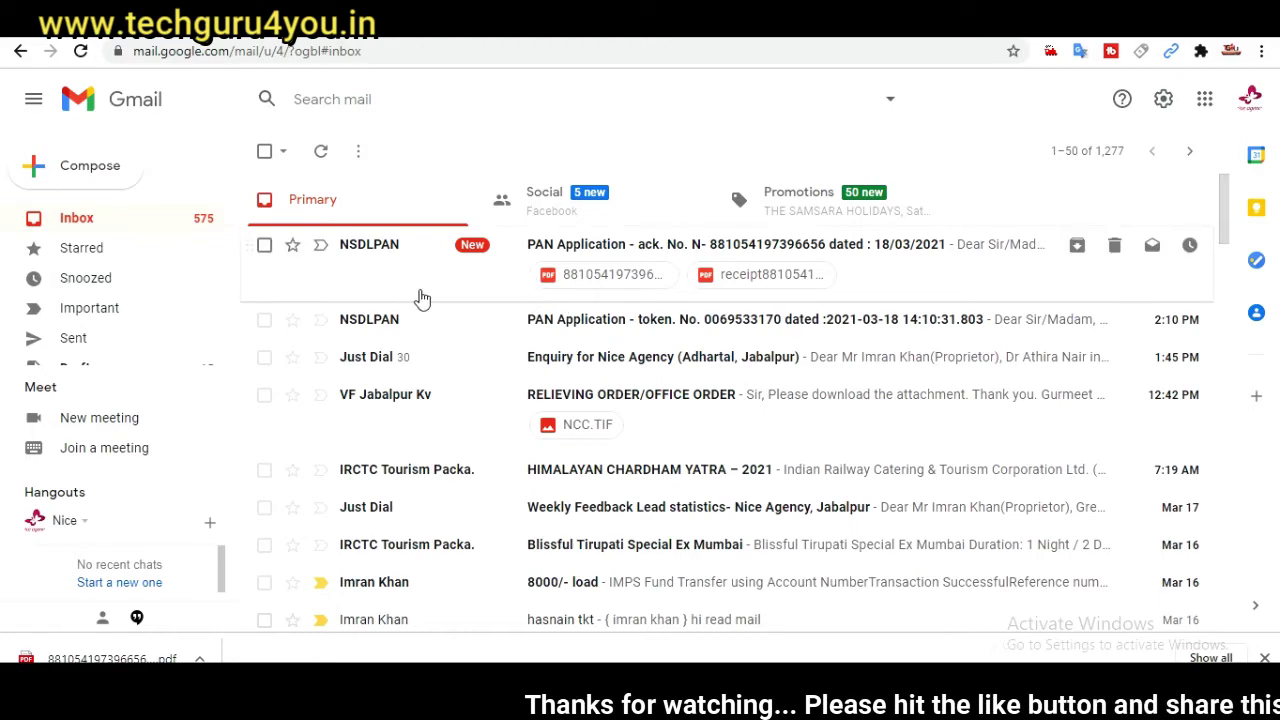
# Step: Open the NSDLPAN acknowledgement email and look over its attachments
pyautogui.click(421, 299)
pyautogui.scroll(-10, 331, 477)
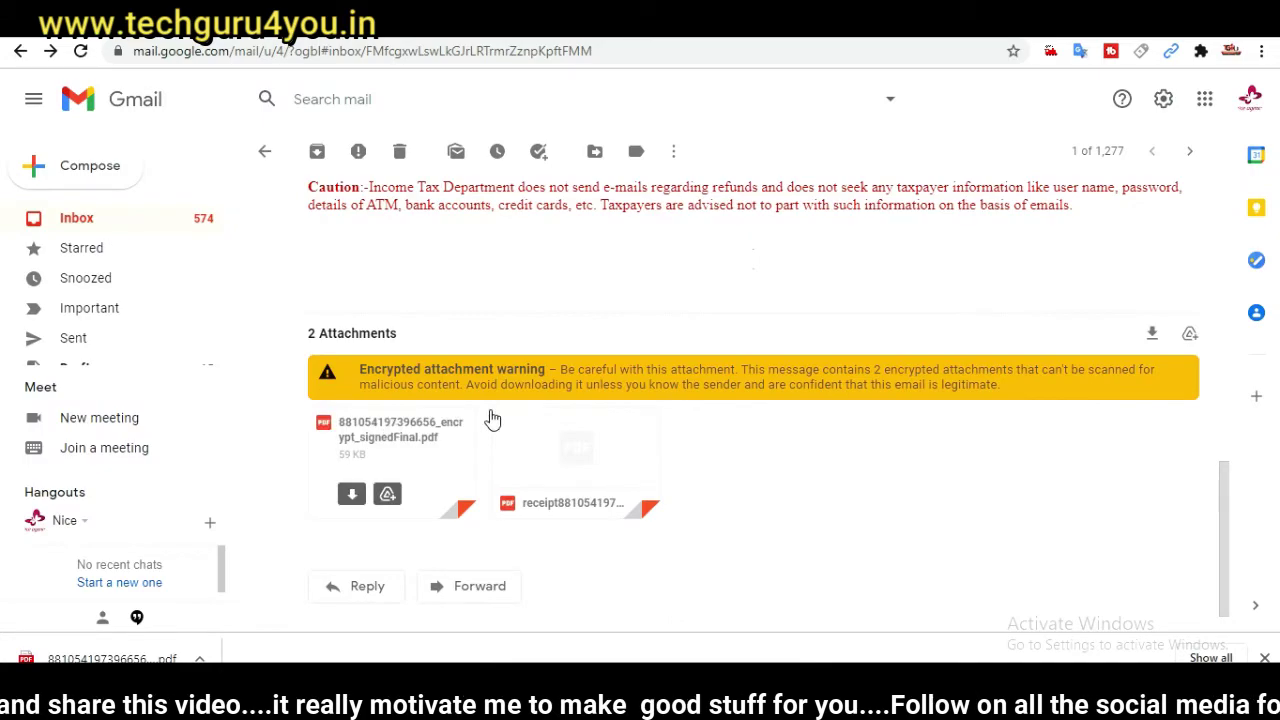
pyautogui.moveTo(533, 443)
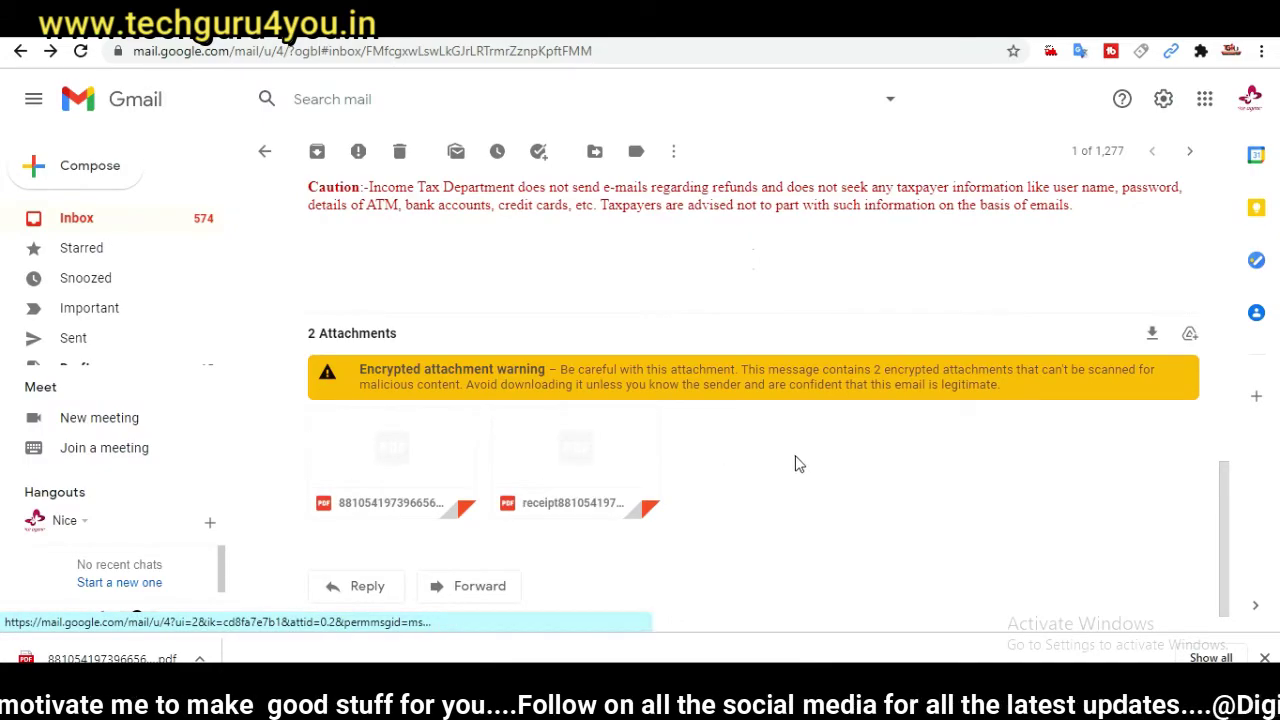
pyautogui.scroll(1, 791, 454)
pyautogui.scroll(1, 791, 453)
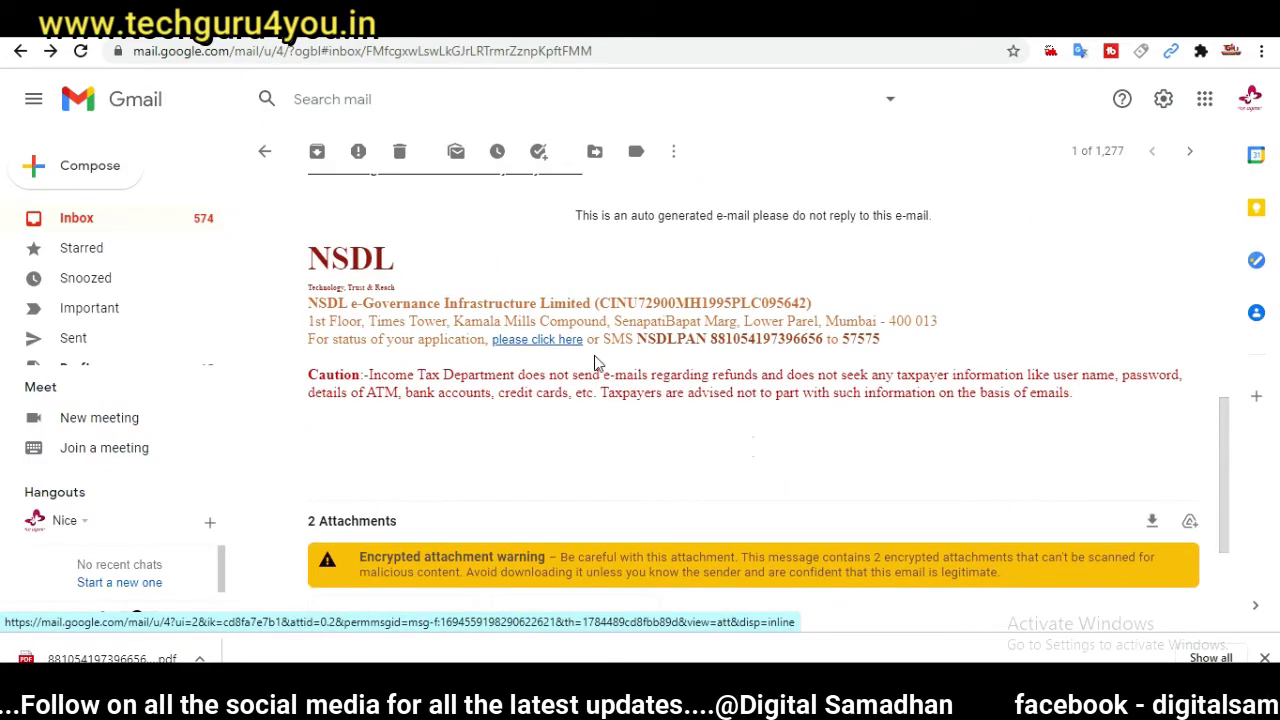
pyautogui.scroll(5, 600, 366)
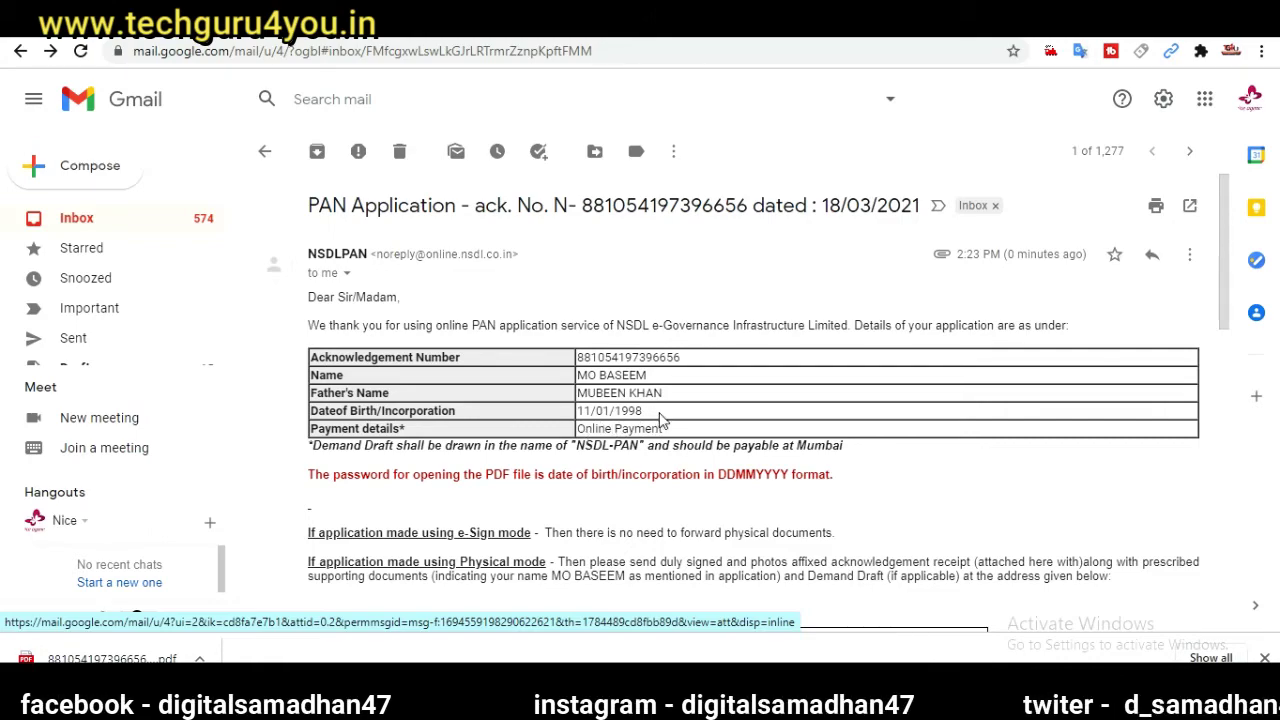
pyautogui.scroll(-2, 587, 366)
pyautogui.scroll(-8, 587, 366)
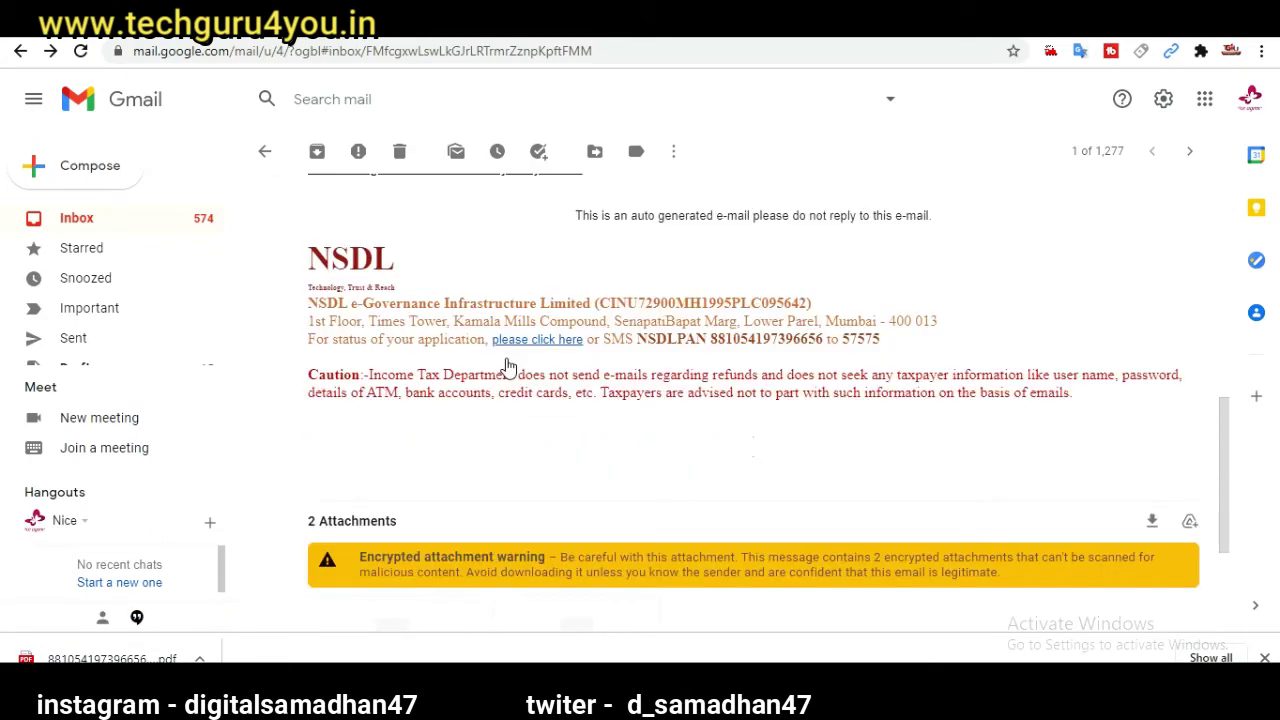
# Step: Unlock the signed application PDF attachment with its password and review it
pyautogui.click(438, 397)
pyautogui.hotkey('ctrl', 'v')
pyautogui.press('Return')
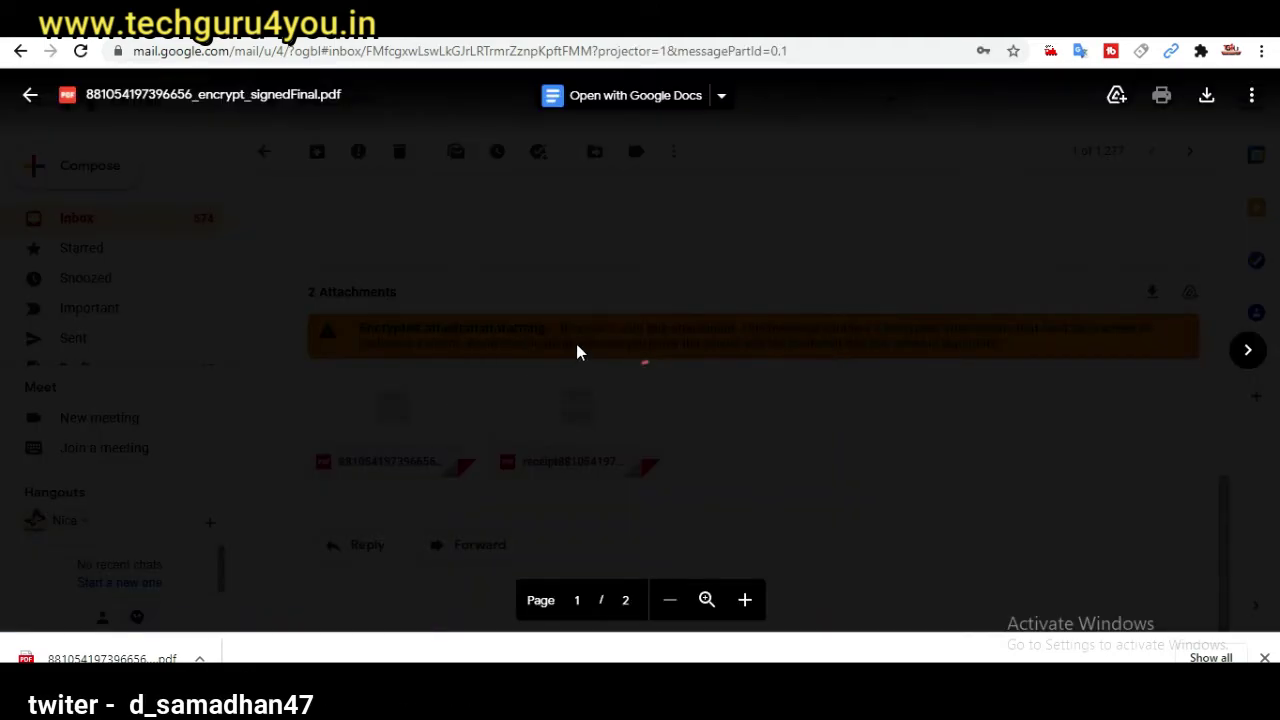
pyautogui.scroll(-20, 565, 383)
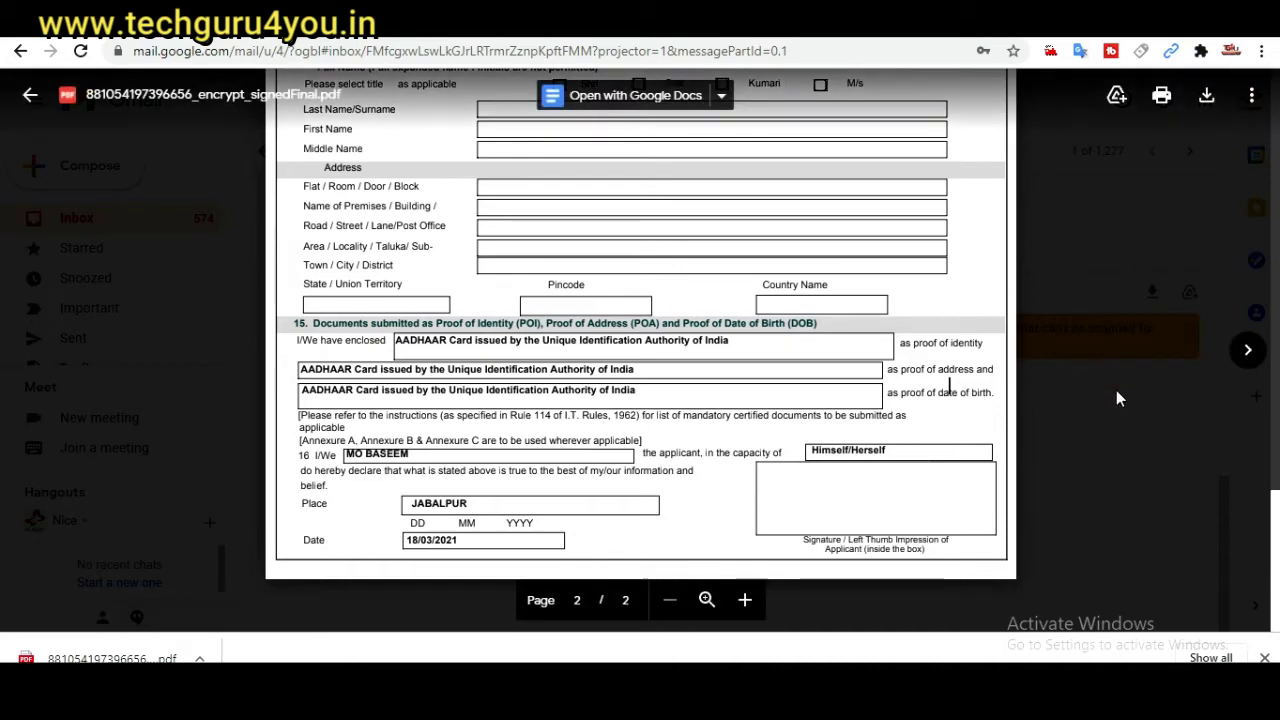
pyautogui.click(1117, 390)
# Step: View the payment receipt attachment, then select the acknowledgement number in the subject
pyautogui.click(600, 408)
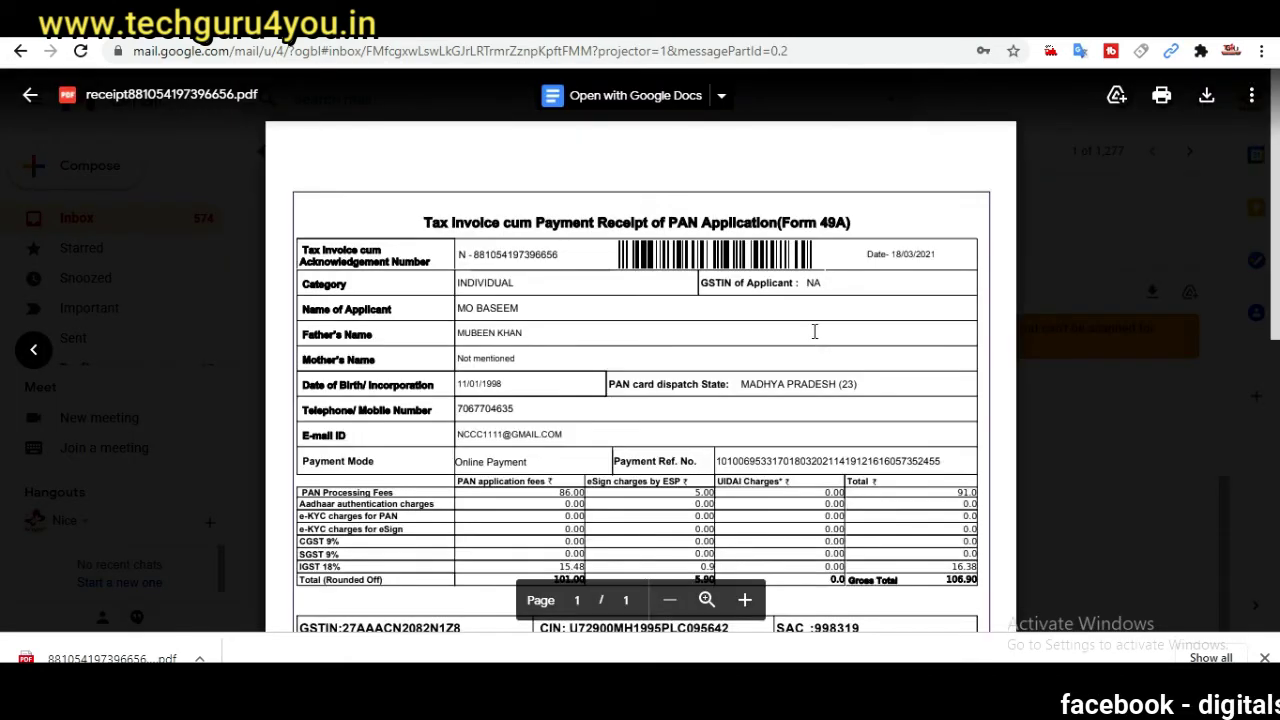
pyautogui.press('Escape')
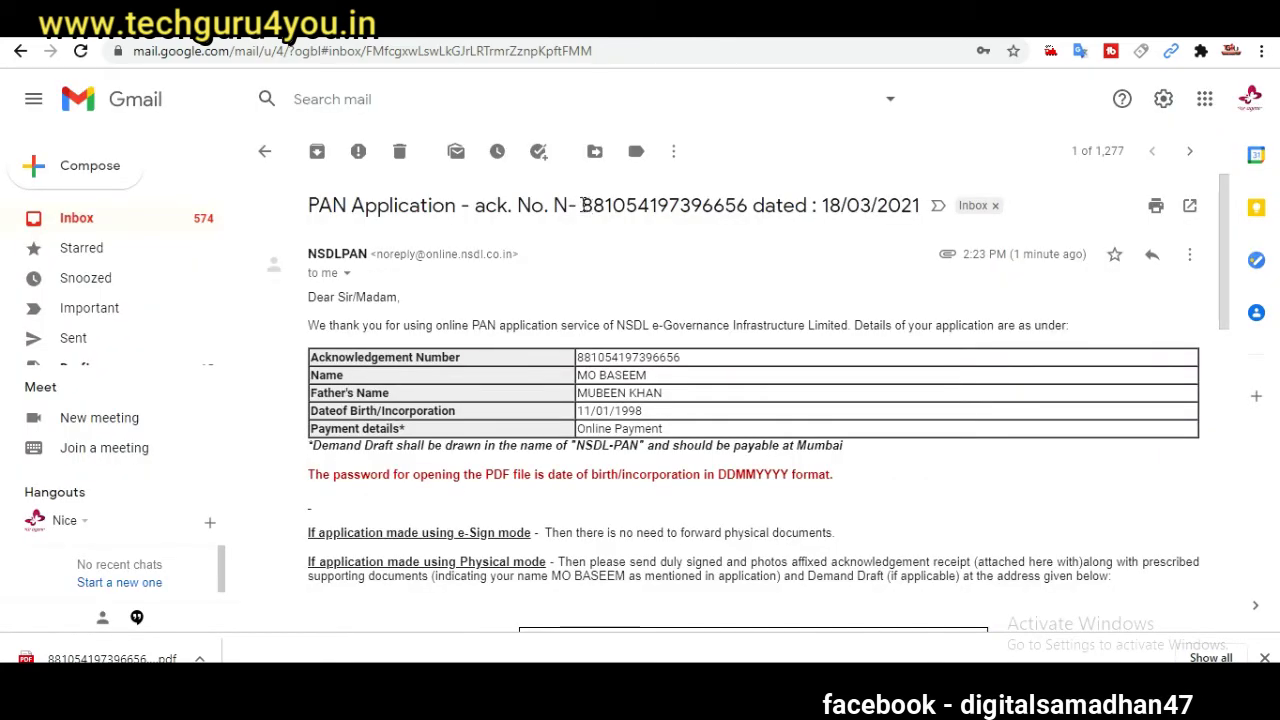
pyautogui.moveTo(581, 204); pyautogui.dragTo(747, 205)
pyautogui.hotkey('ctrl', 'c')
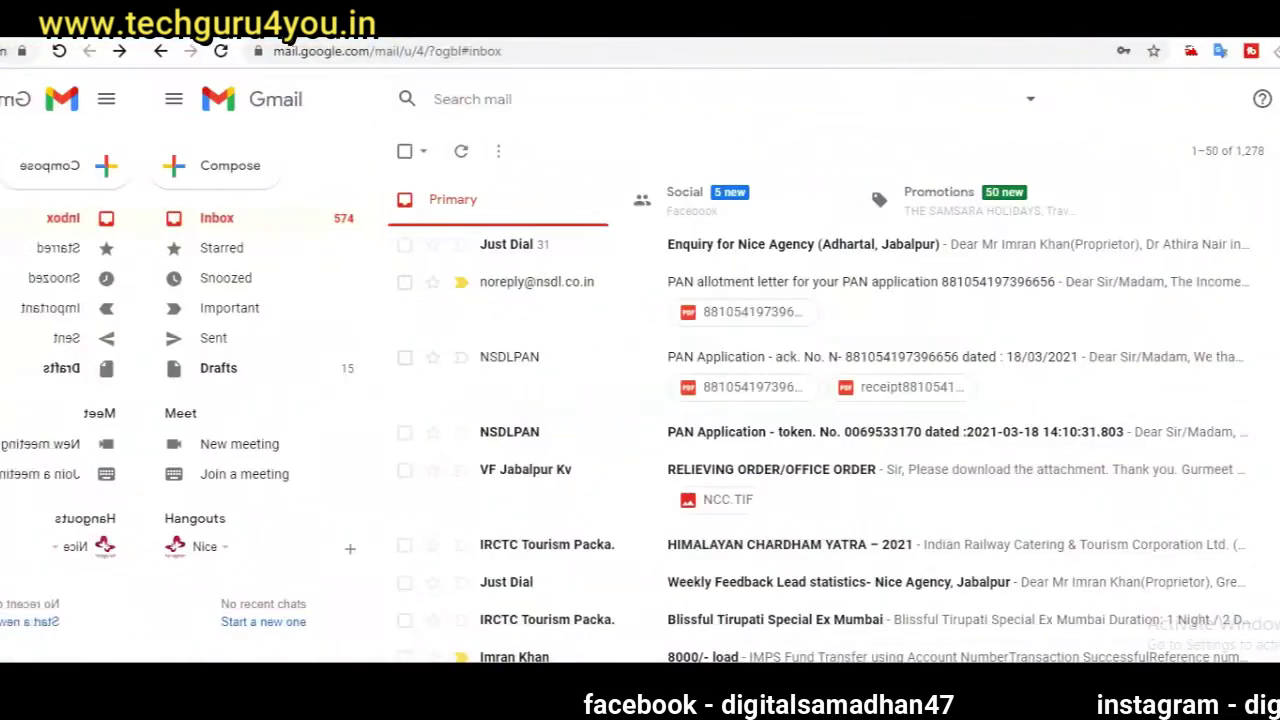
pyautogui.click(515, 305)
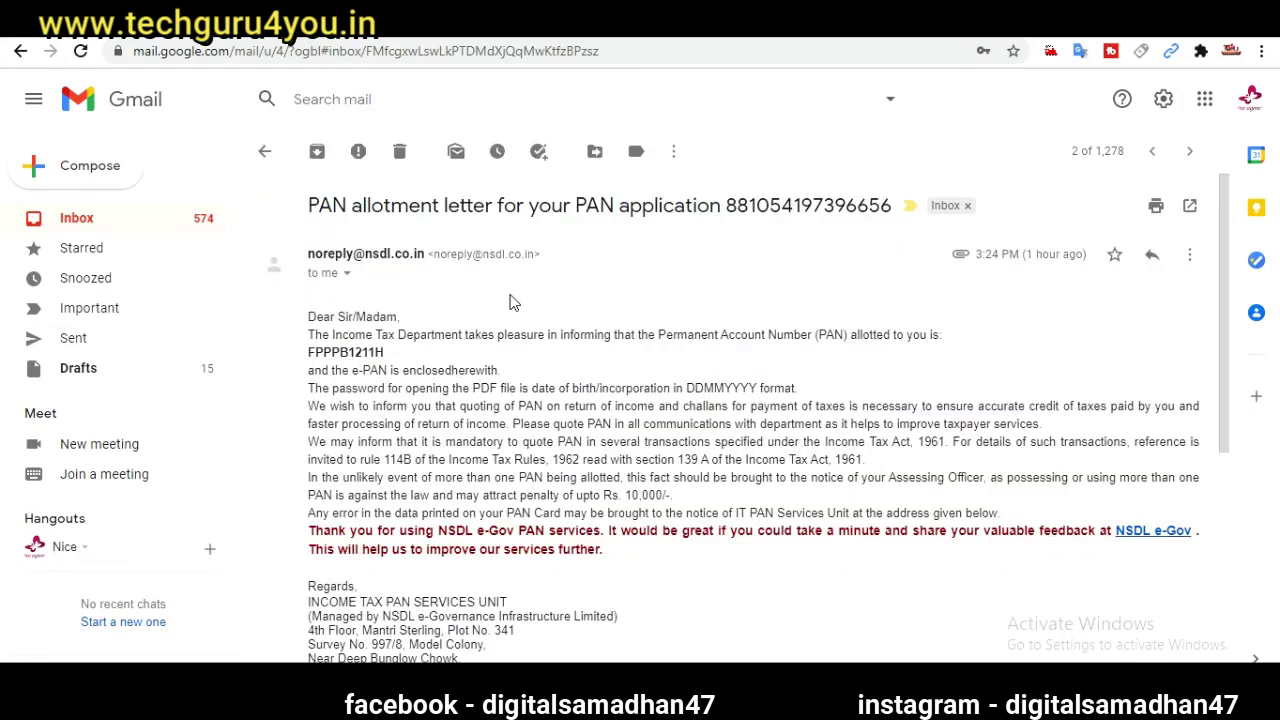
pyautogui.scroll(-5, 574, 300)
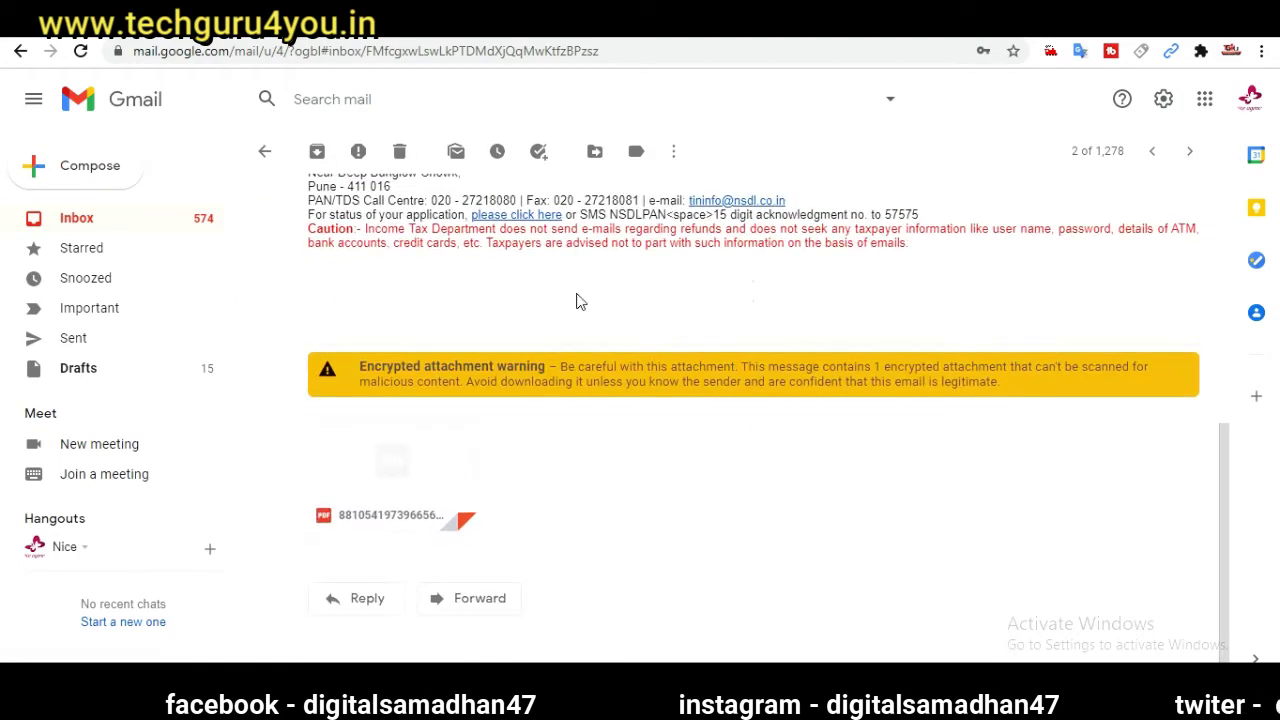
pyautogui.click(426, 458)
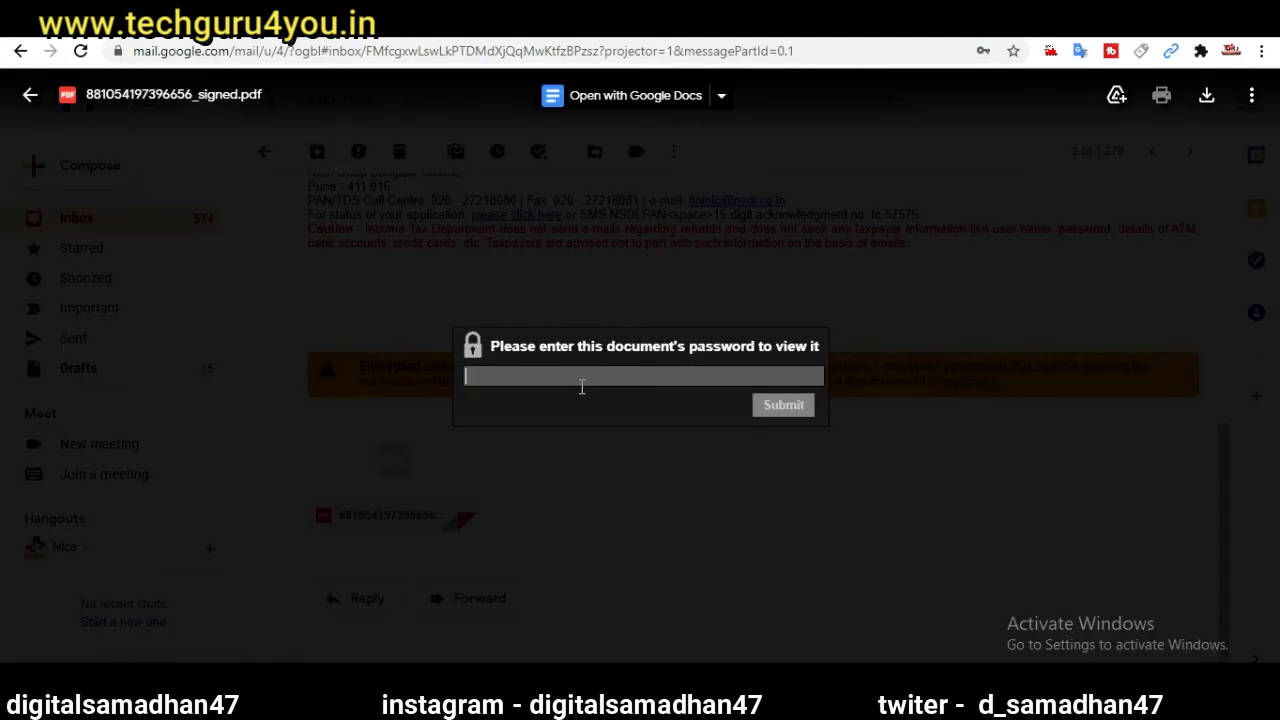
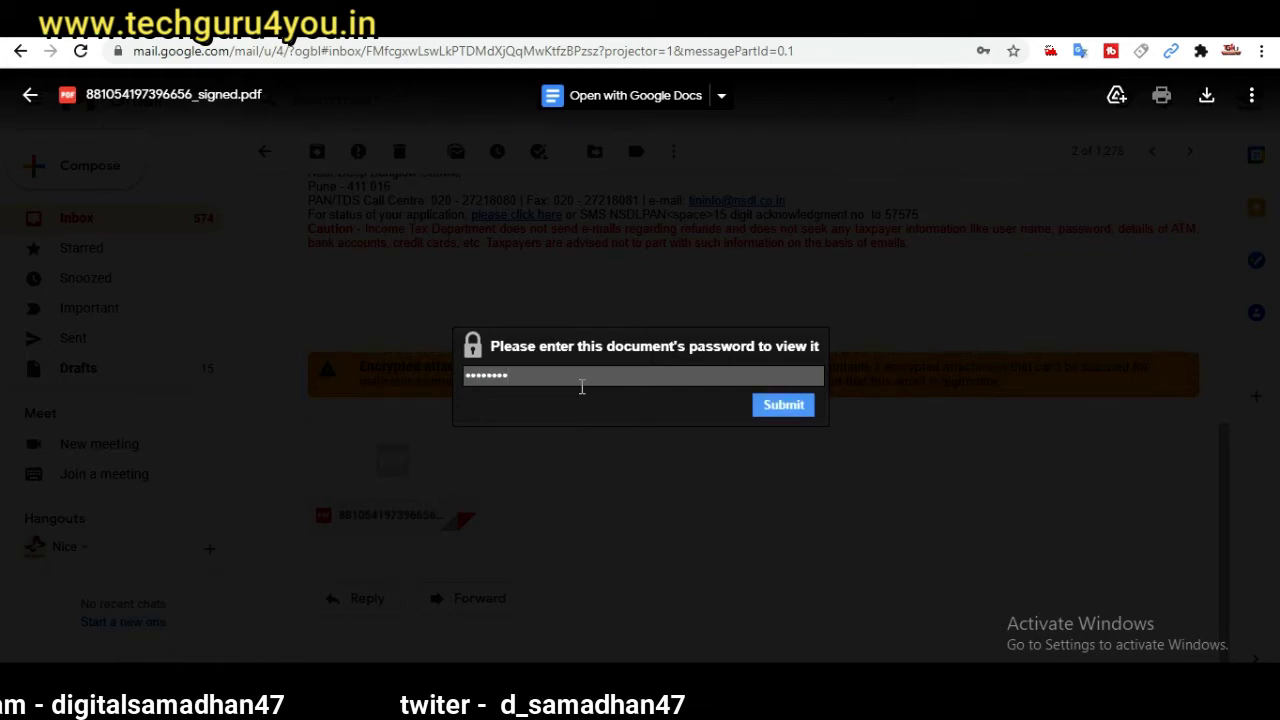
pyautogui.press('Return')
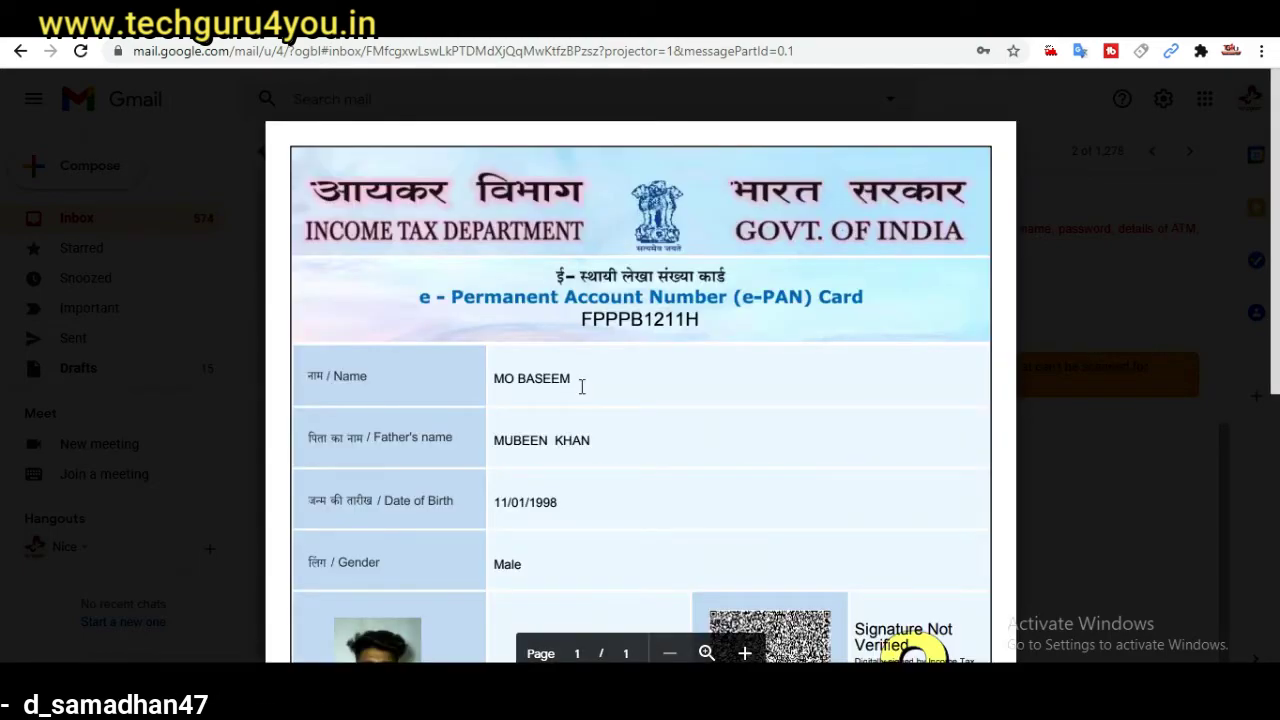
pyautogui.scroll(-5, 582, 387)
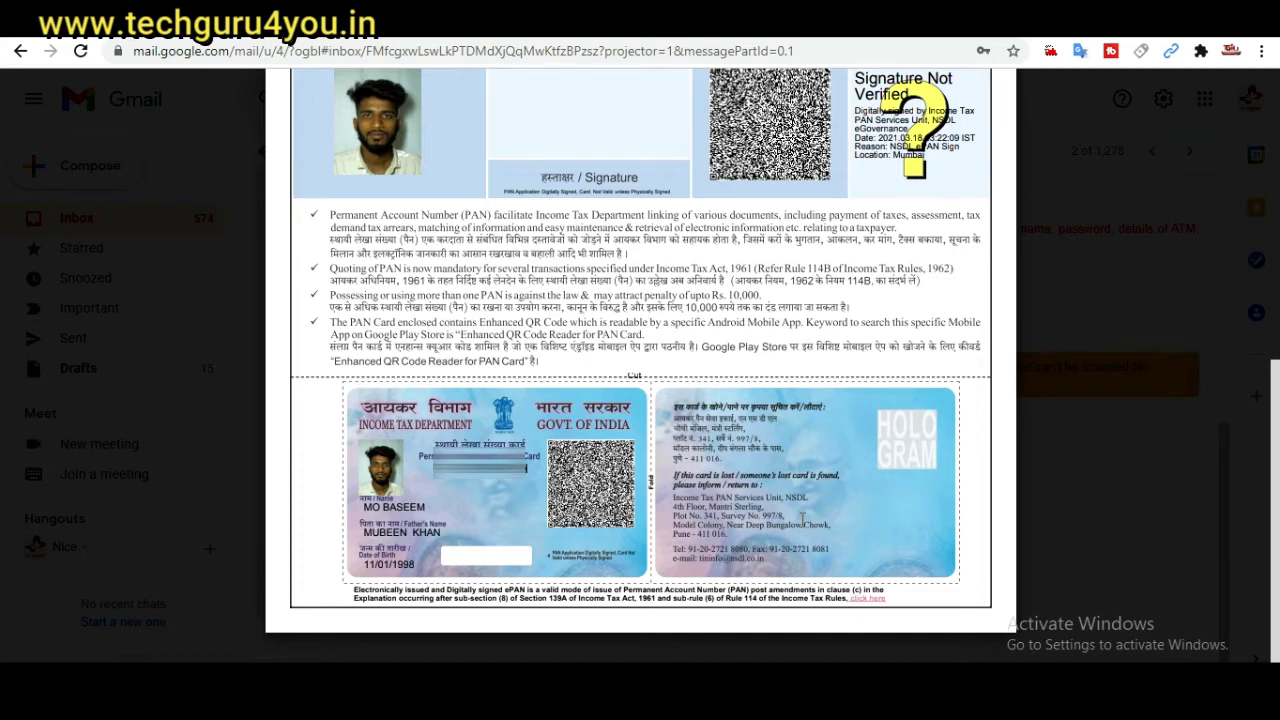
pyautogui.moveTo(623, 651)
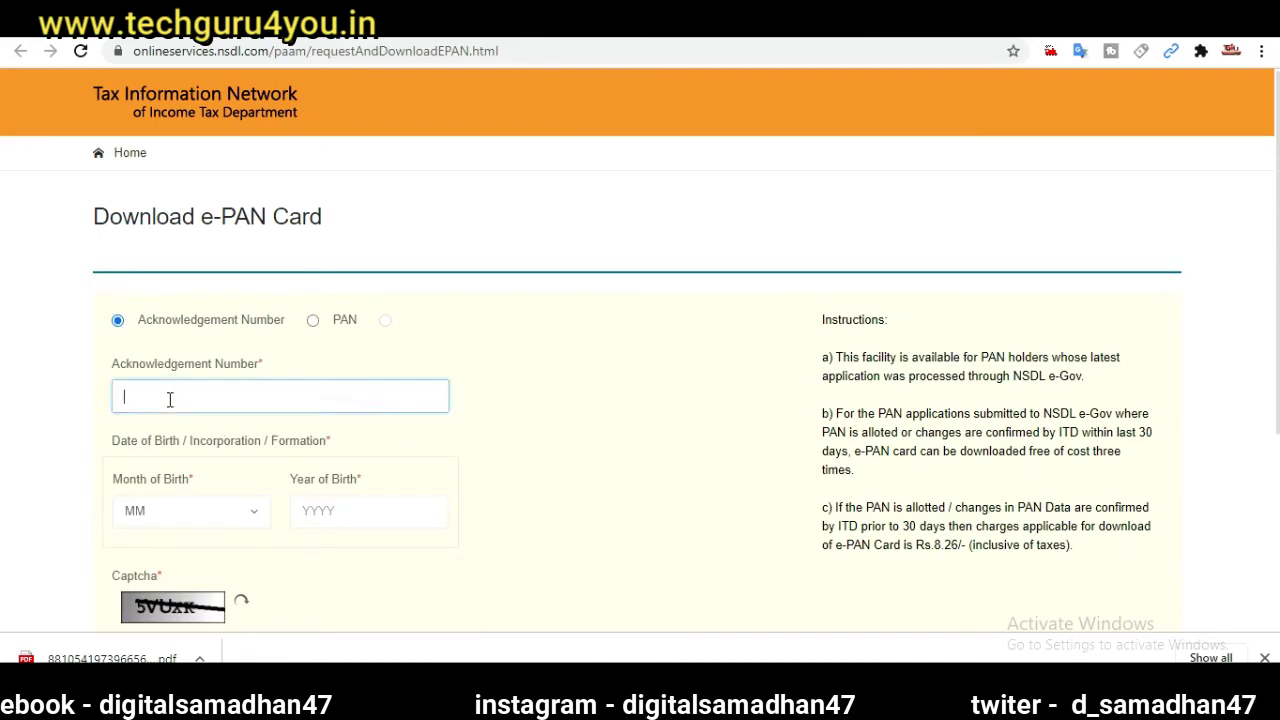
# Step: Paste the acknowledgement number into the form, check the Month of Birth list, and close the Calculator
pyautogui.hotkey('ctrl', 'v')
pyautogui.scroll(-1, 160, 500)
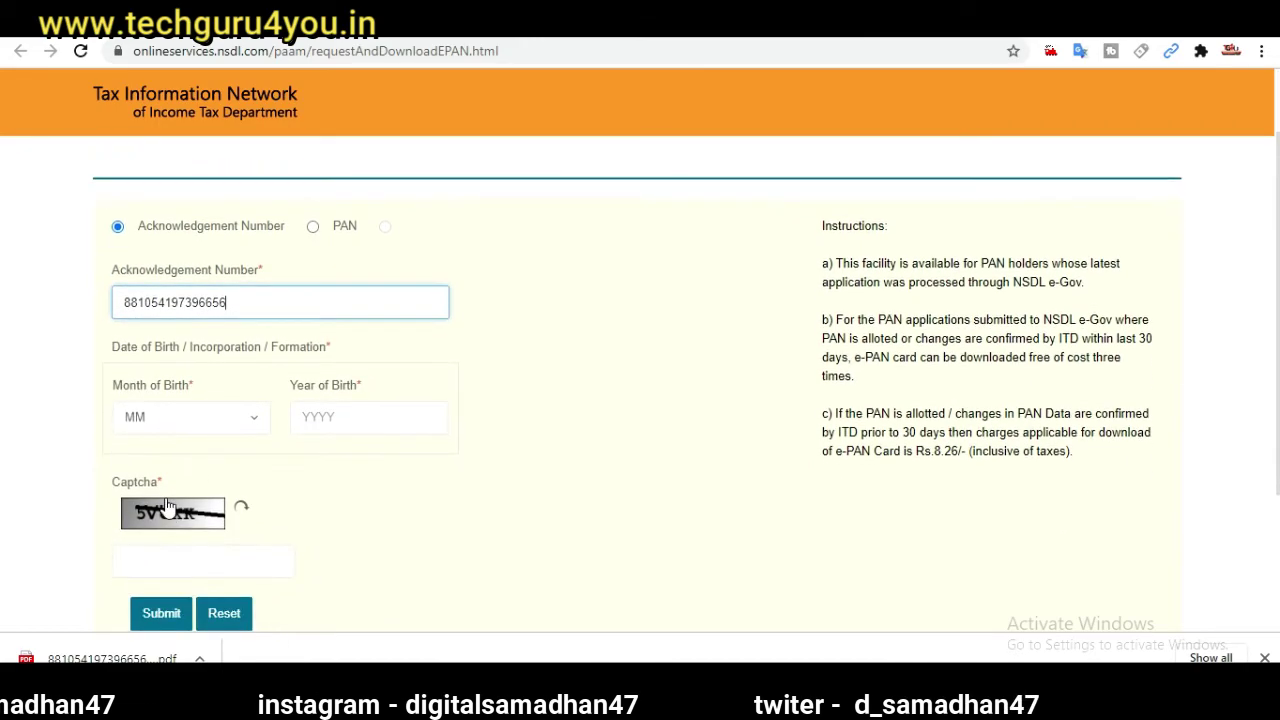
pyautogui.click(212, 424)
pyautogui.click(210, 424)
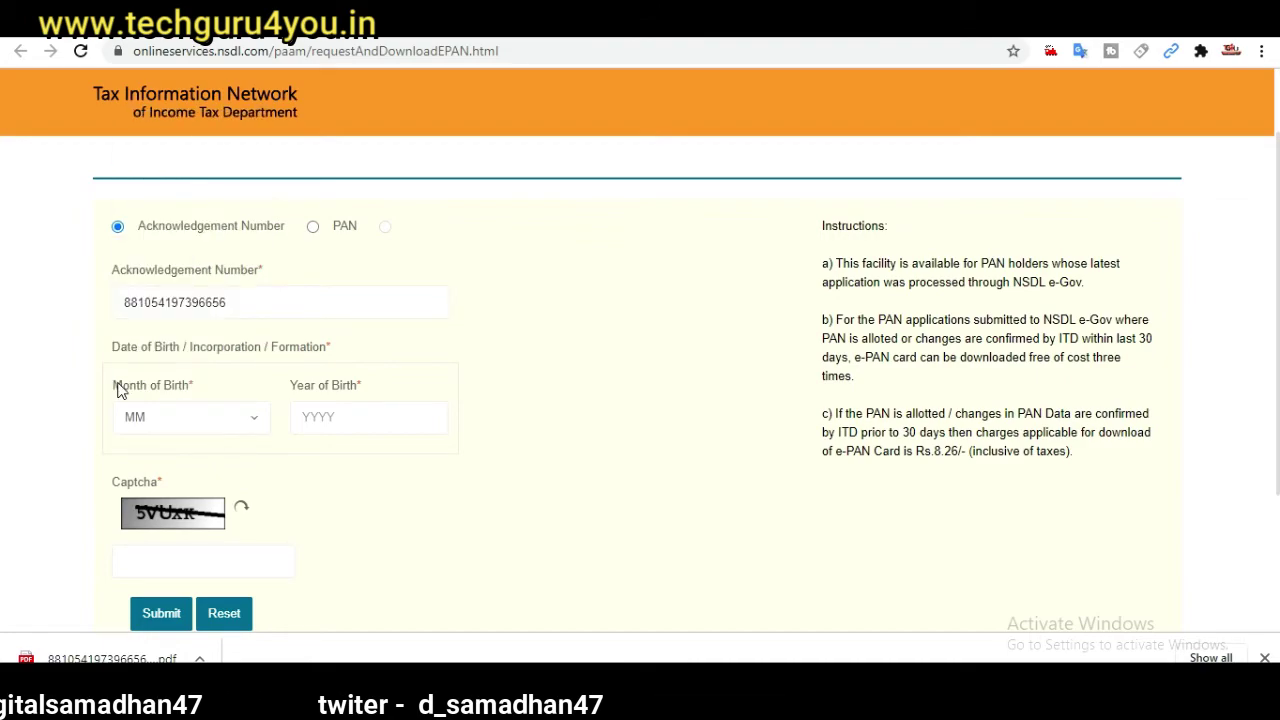
pyautogui.click(140, 426)
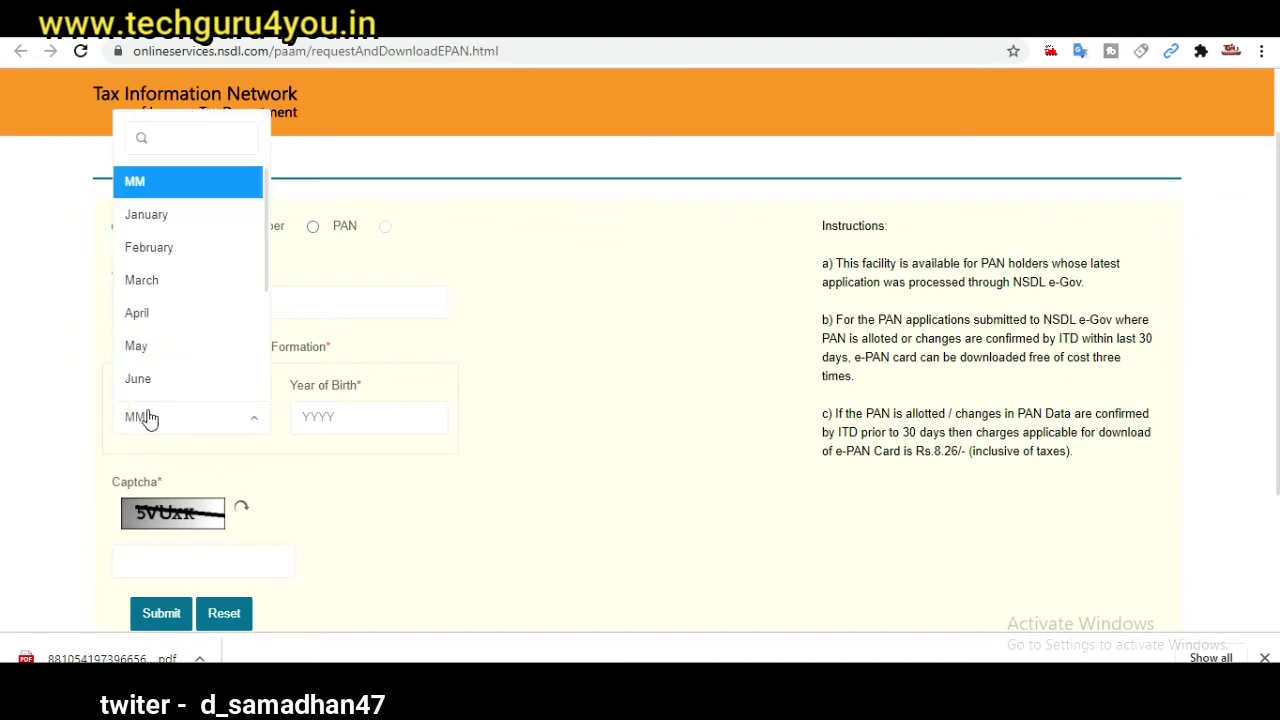
pyautogui.scroll(-1, 314, 335)
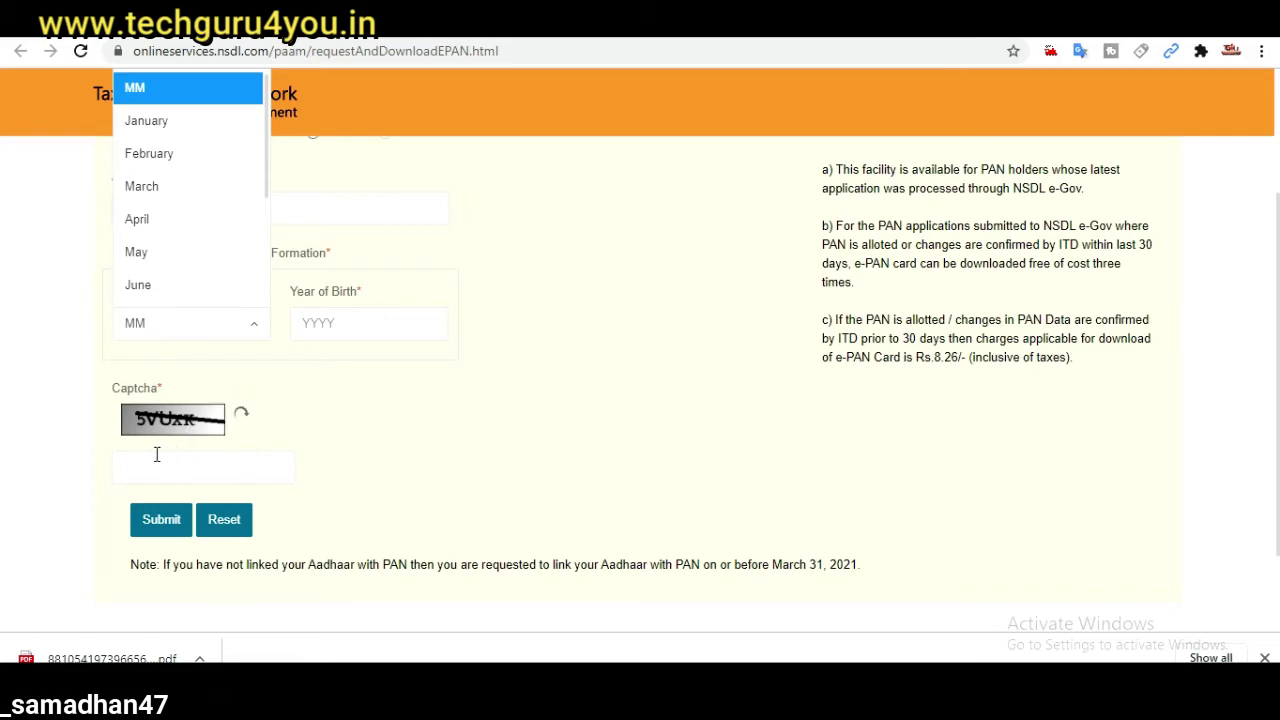
pyautogui.scroll(-1, 580, 434)
pyautogui.scroll(1, 500, 409)
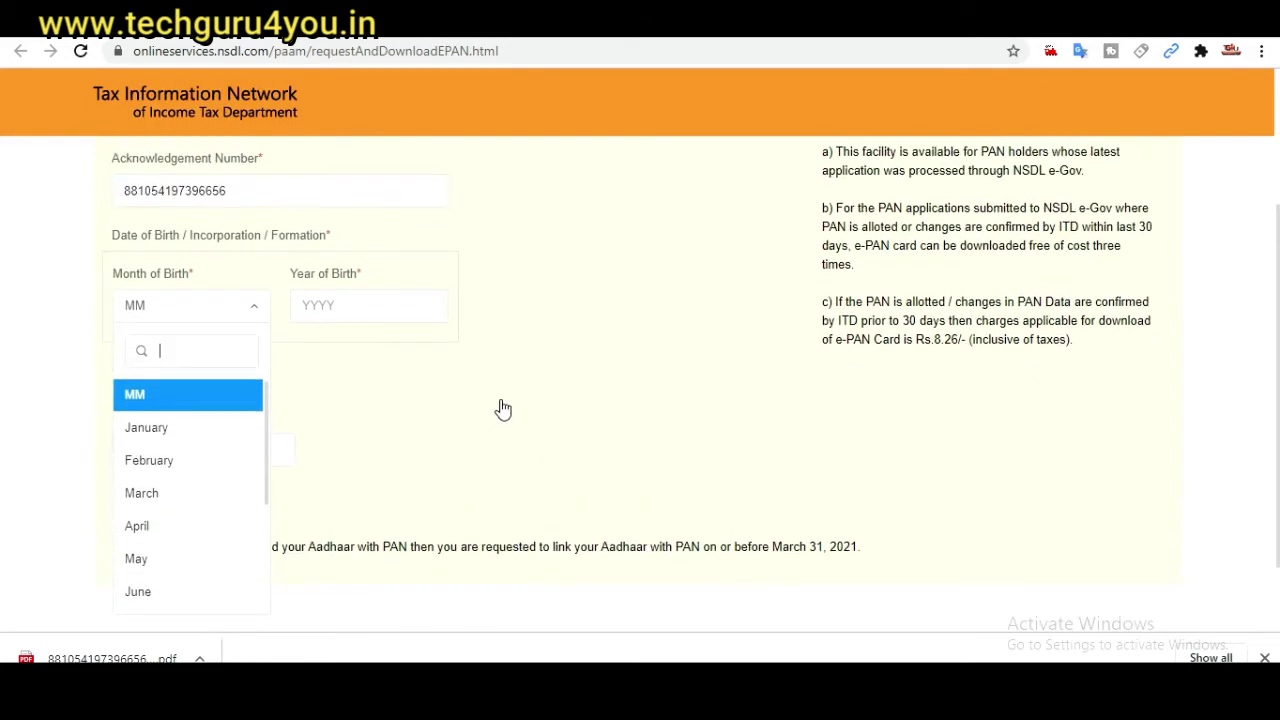
pyautogui.click(503, 409)
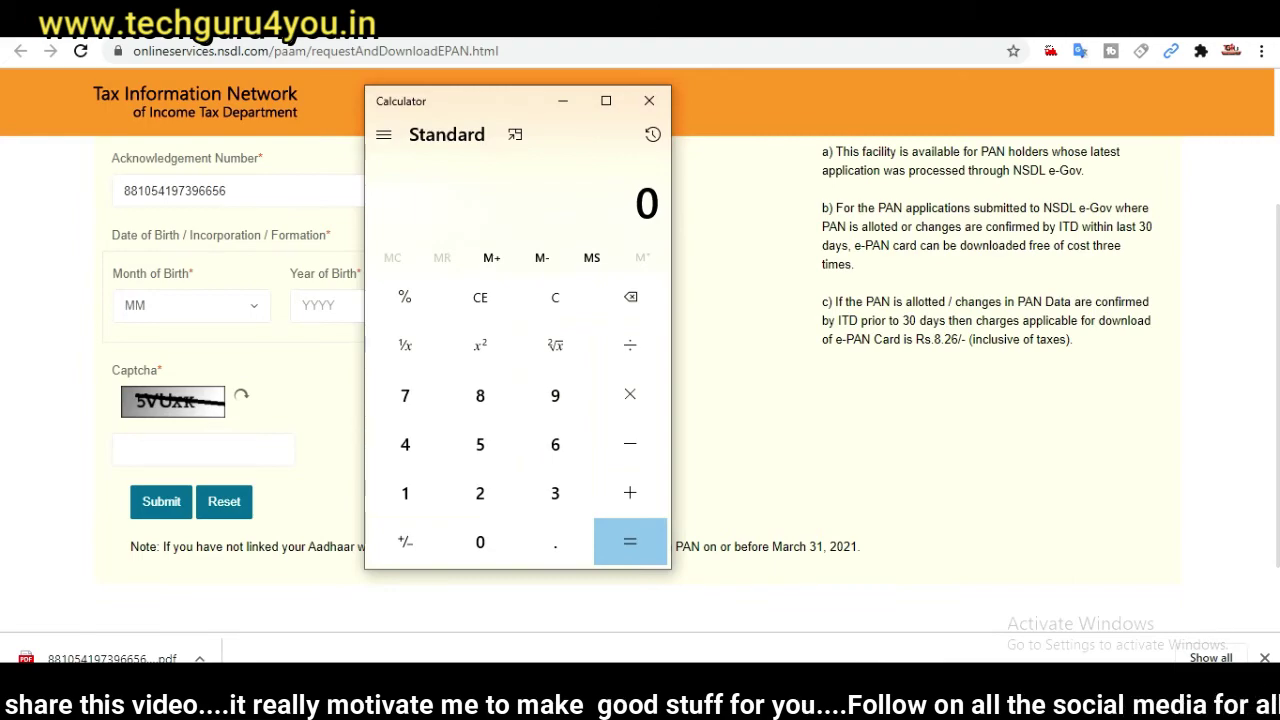
pyautogui.click(649, 101)
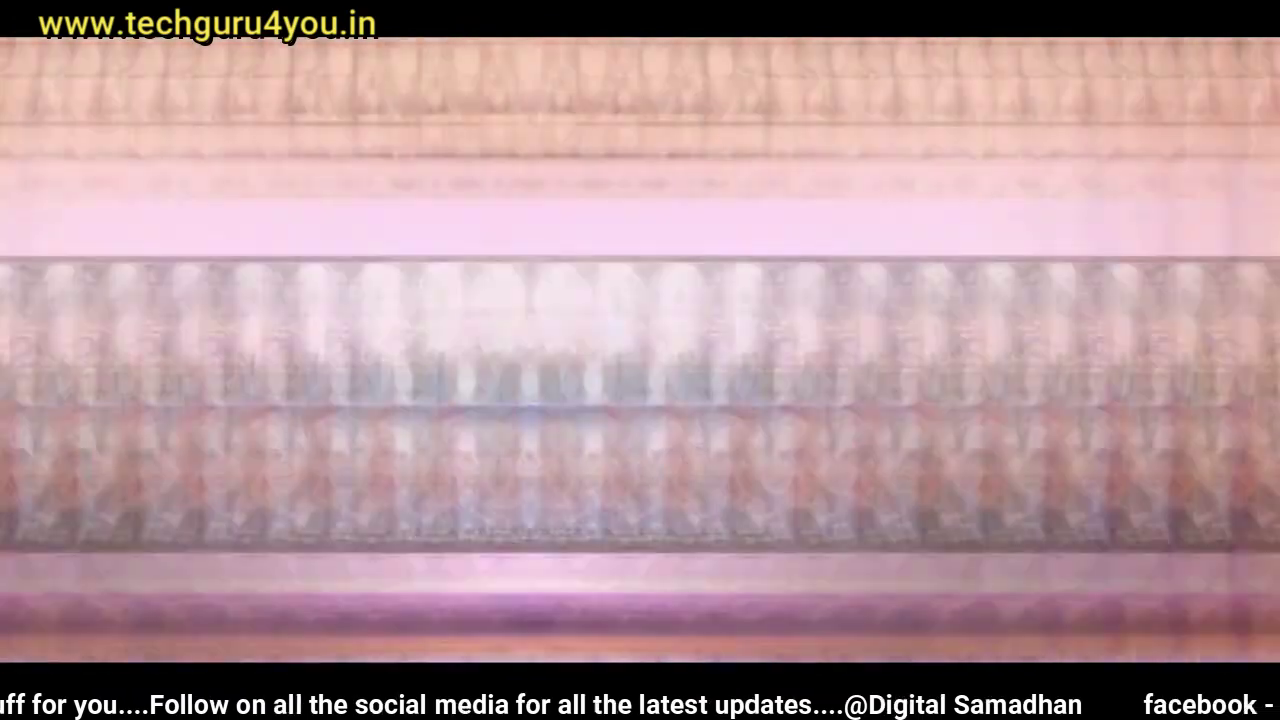